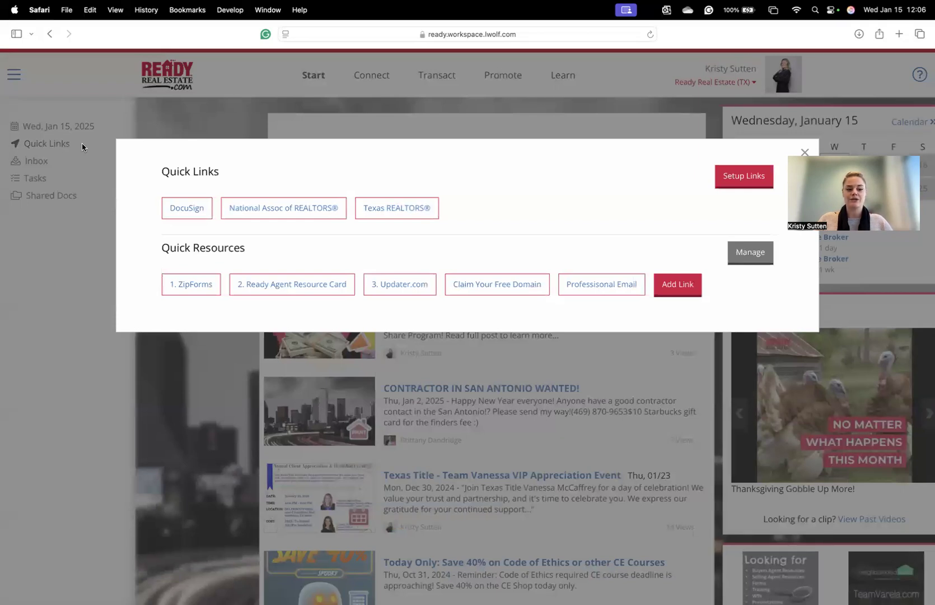
# - Launch zipForm from Quick Resources in a new tab and autofill the saved sign-in credentials
pyautogui.click(192, 286)
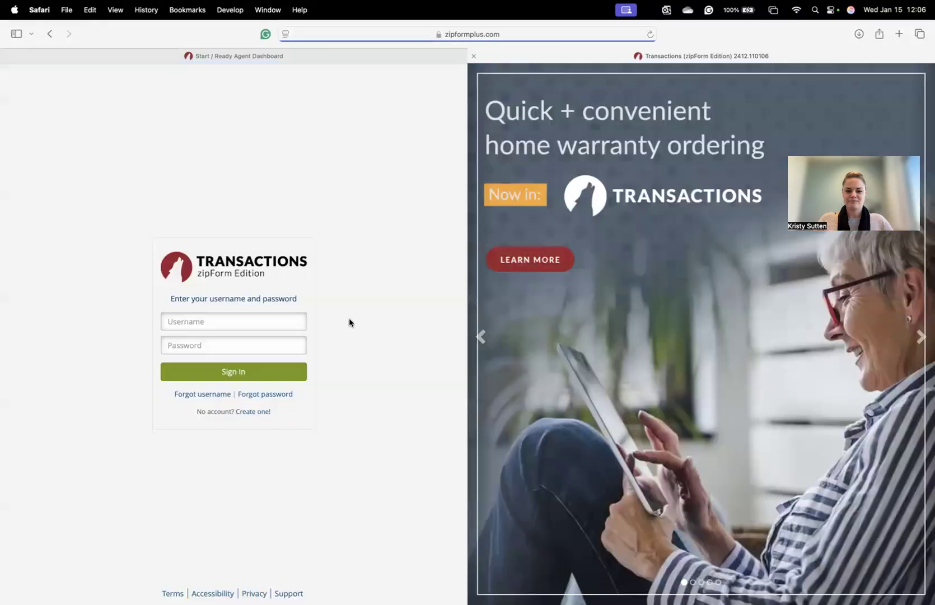
pyautogui.click(278, 317)
# - Sign in with the saved account and go to Templates > Forms and Checklists
pyautogui.press('Return')
pyautogui.press('Return')
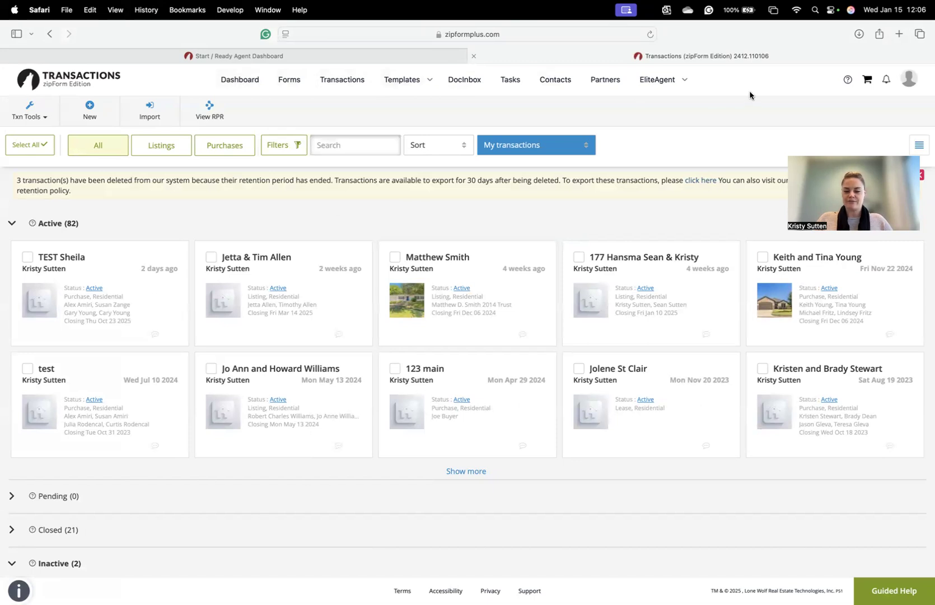
pyautogui.click(415, 83)
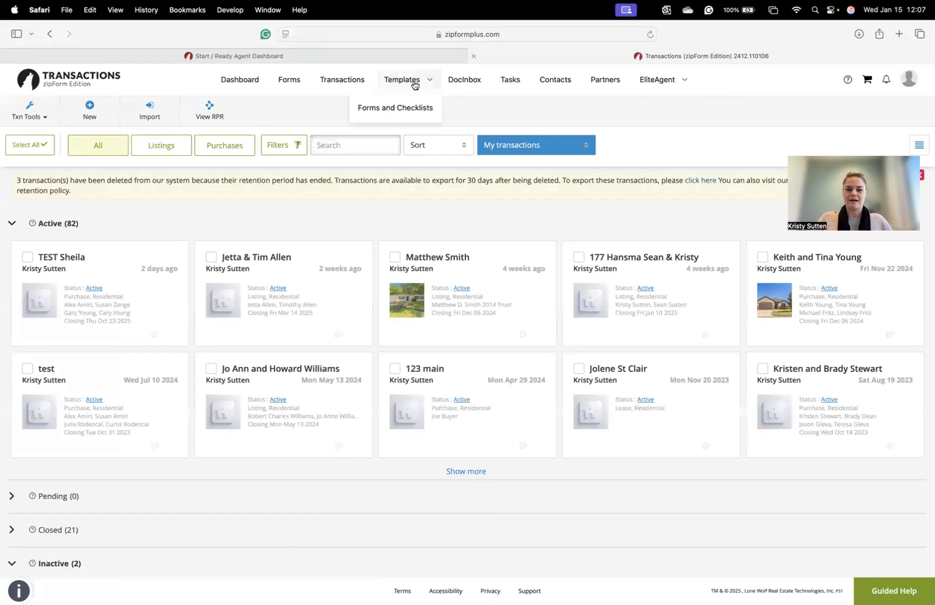
pyautogui.click(409, 109)
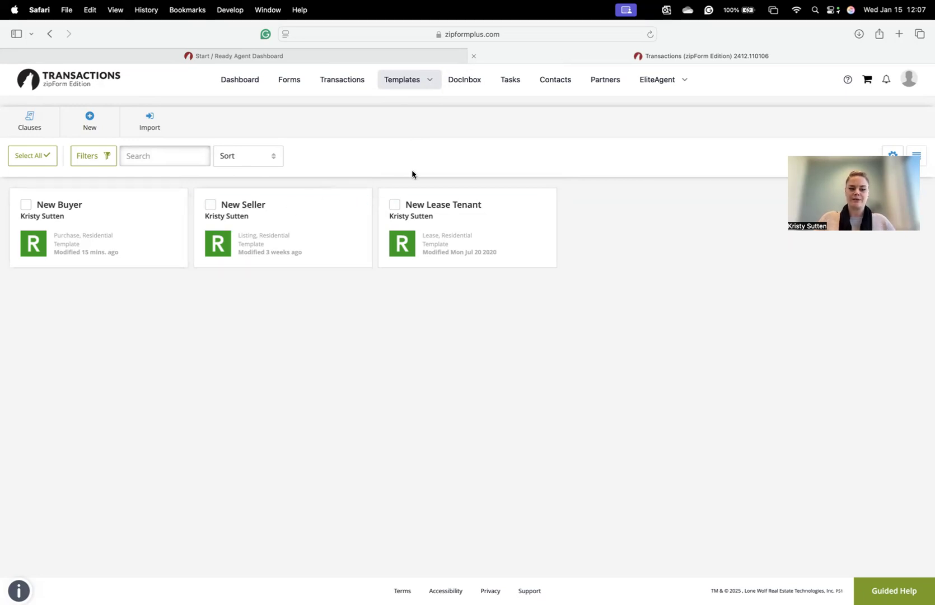
pyautogui.click(107, 125)
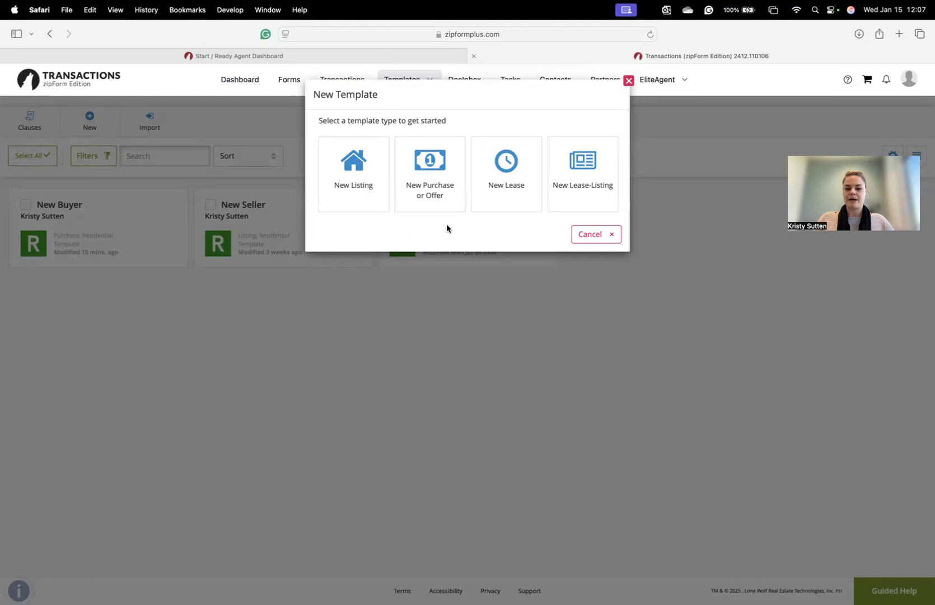
pyautogui.click(445, 189)
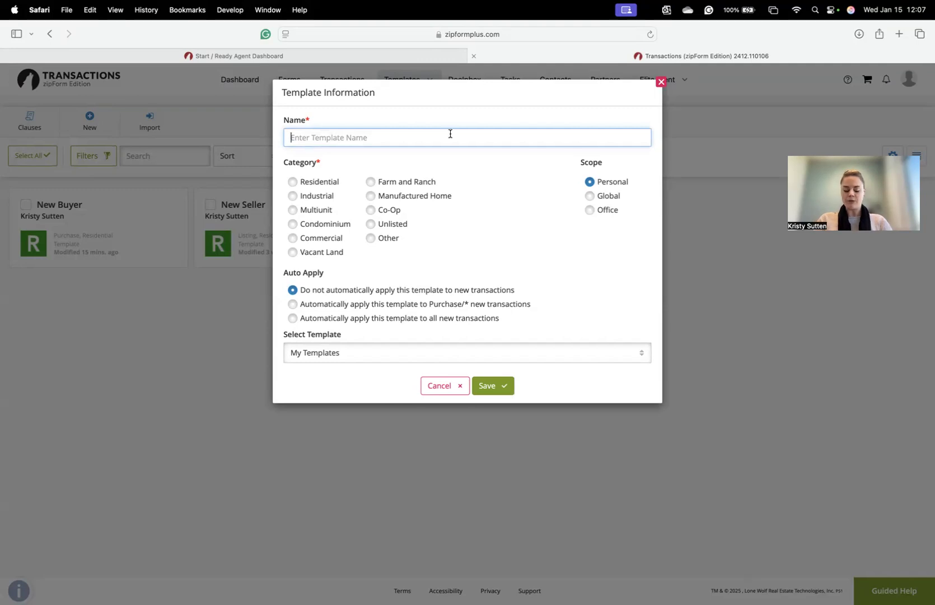
pyautogui.write('TEST')
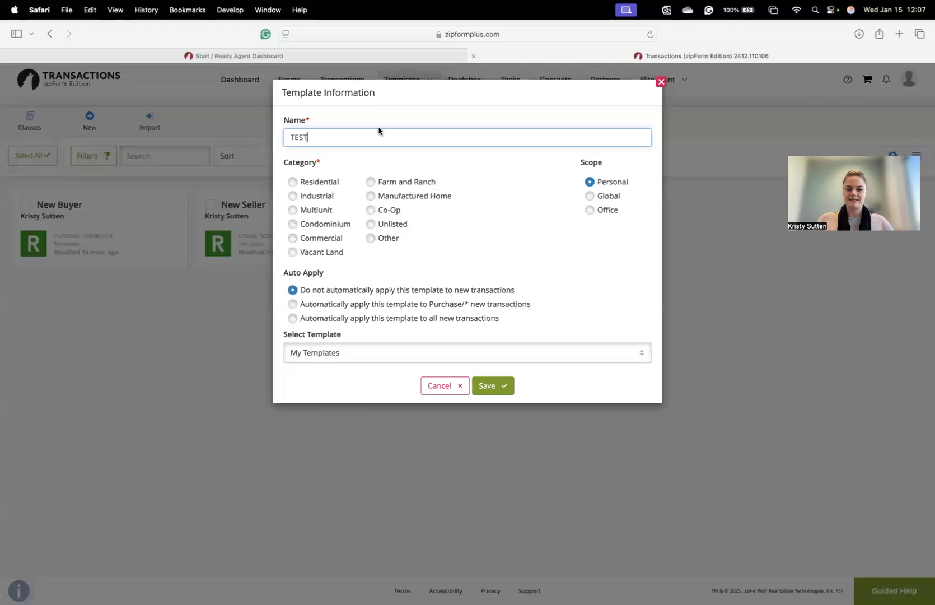
pyautogui.click(293, 182)
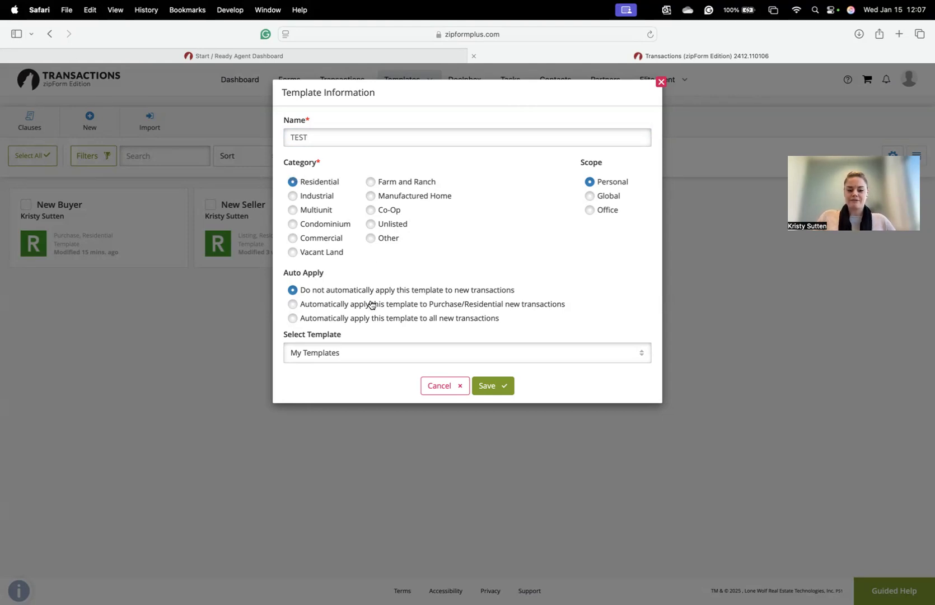
pyautogui.click(294, 305)
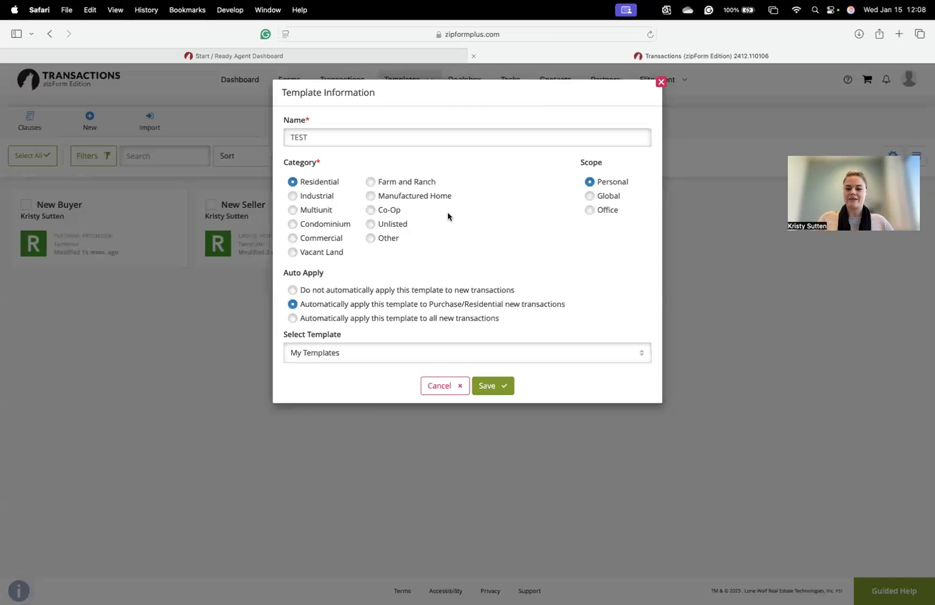
pyautogui.click(662, 83)
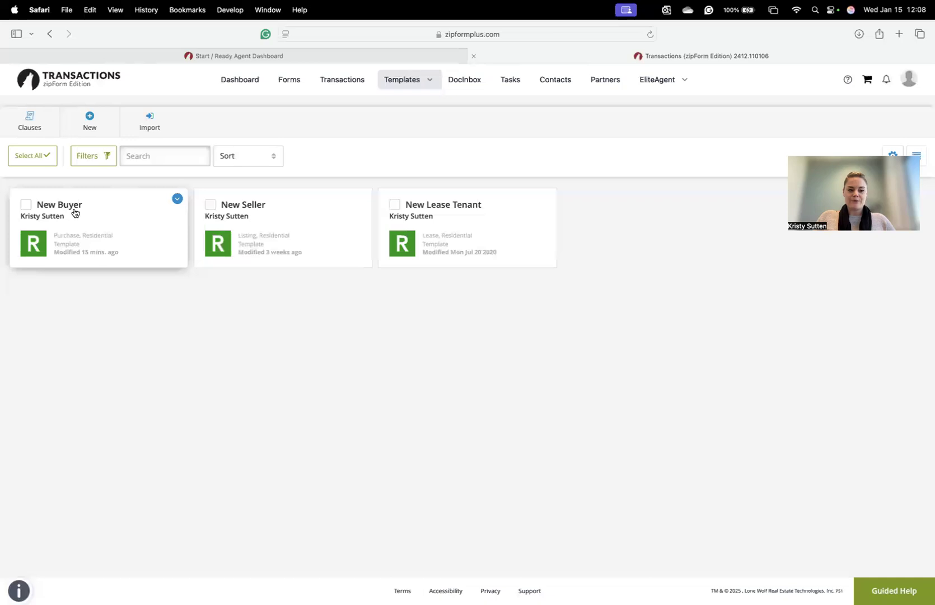
# - Open the New Buyer template's document folders and begin adding a new folder
pyautogui.click(136, 227)
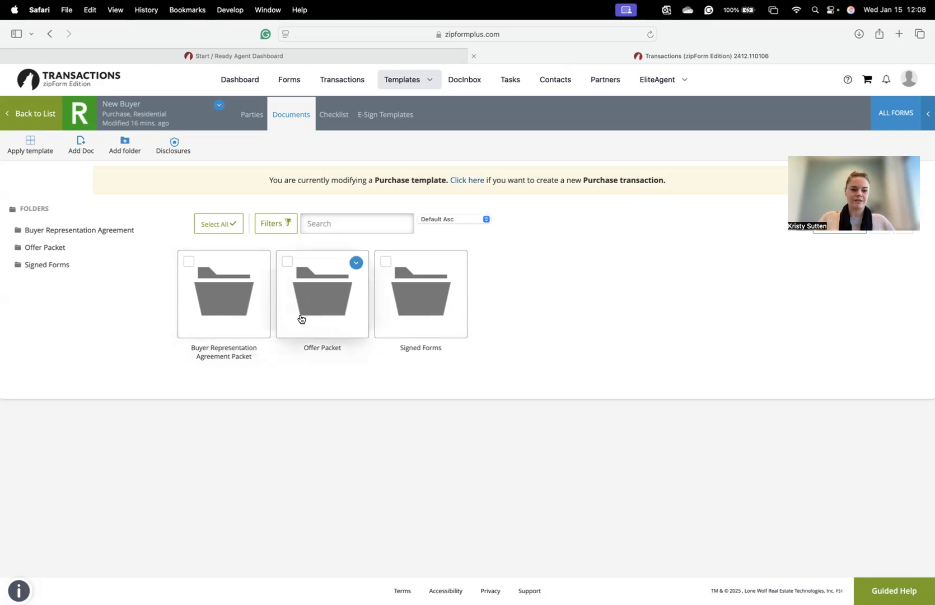
pyautogui.click(125, 147)
# - Create a folder named TEST in the New Buyer template, then open Buyer Representation Agreement
pyautogui.write('TEST')
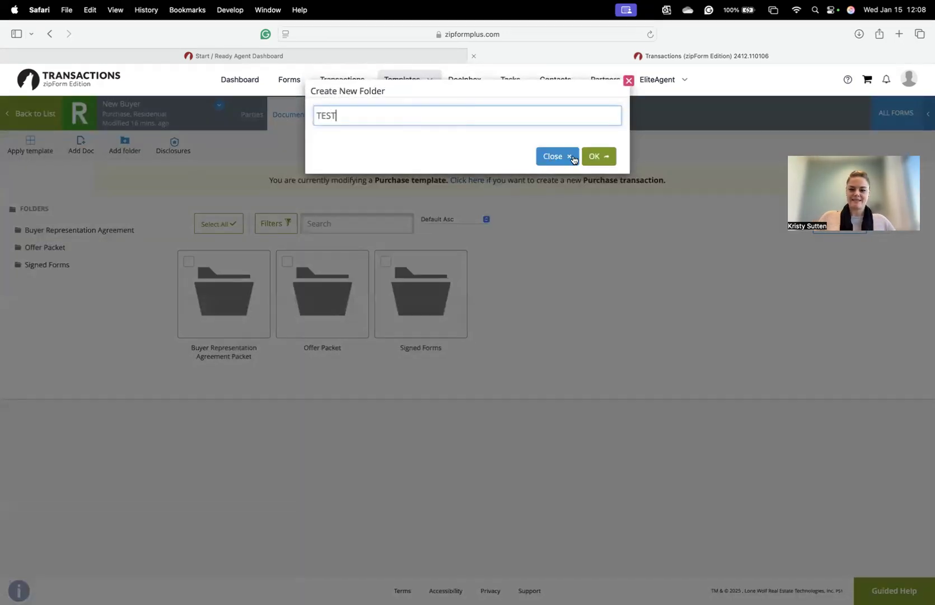
pyautogui.click(597, 157)
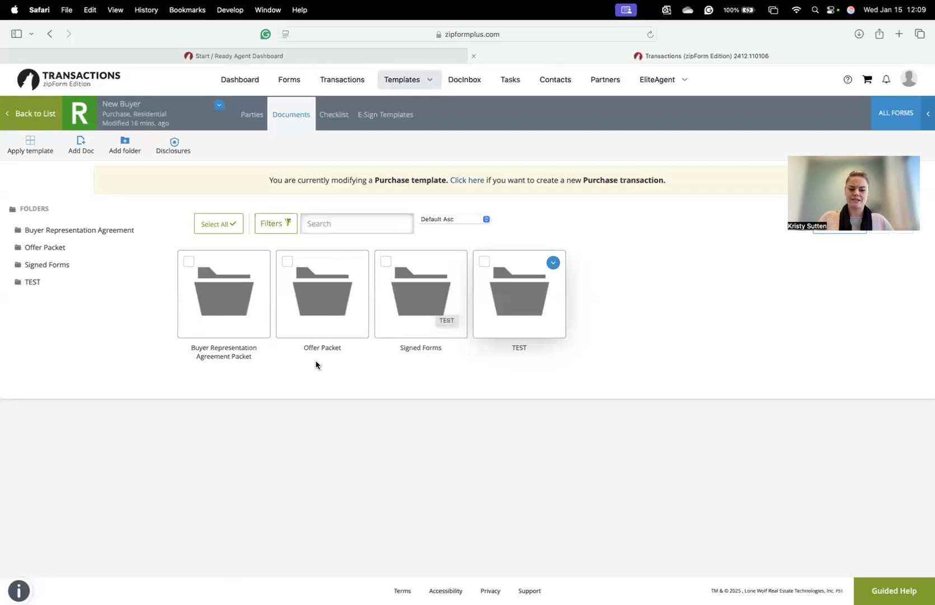
pyautogui.click(222, 311)
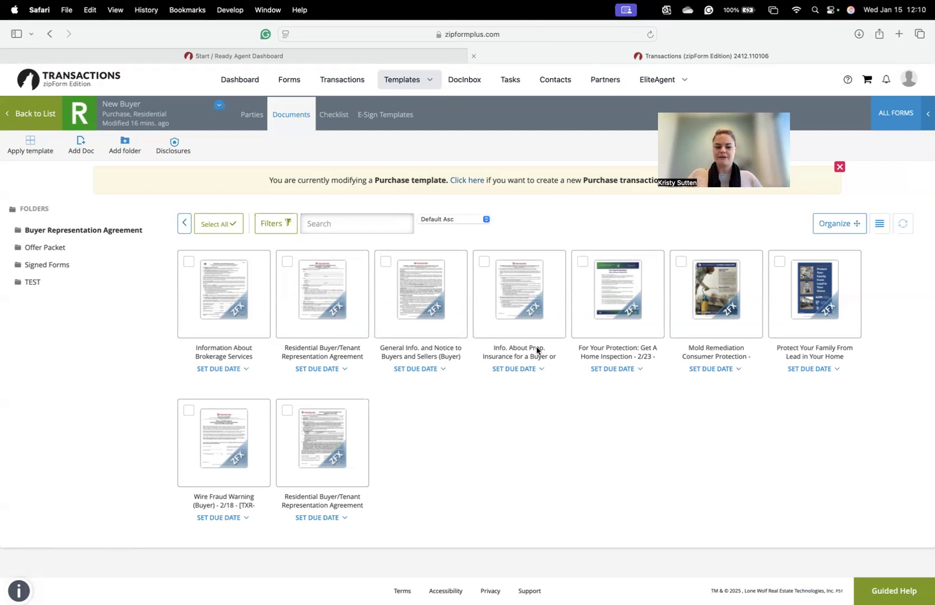
# - Open the empty TEST folder from the Folders sidebar
pyautogui.click(35, 284)
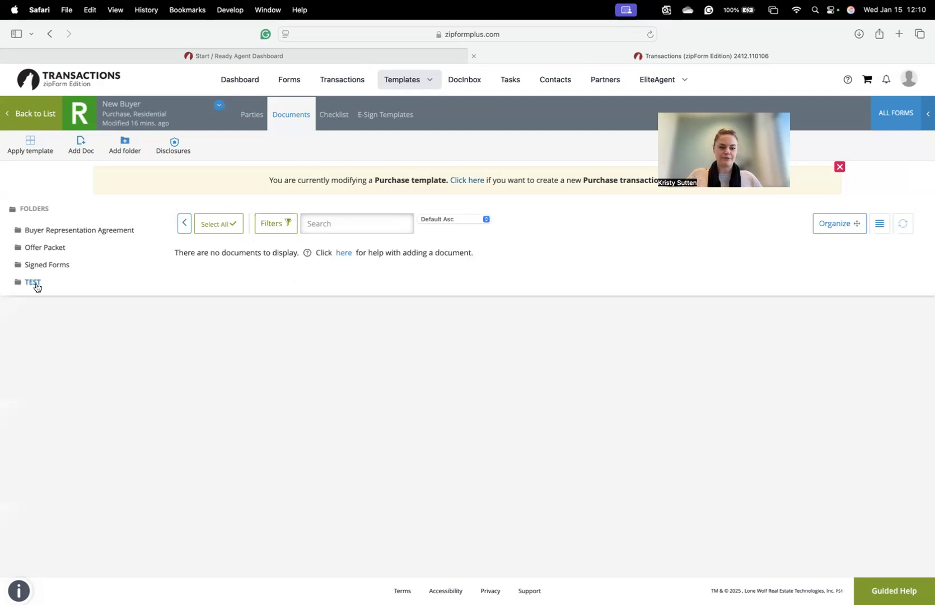
# - Bring up the form libraries panel and browse forms from all libraries
pyautogui.click(907, 118)
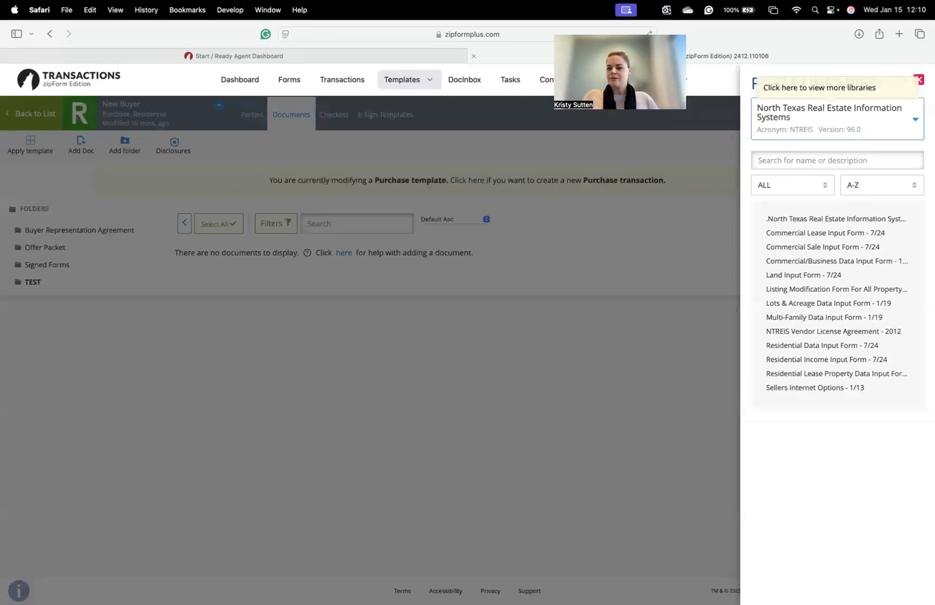
pyautogui.click(918, 80)
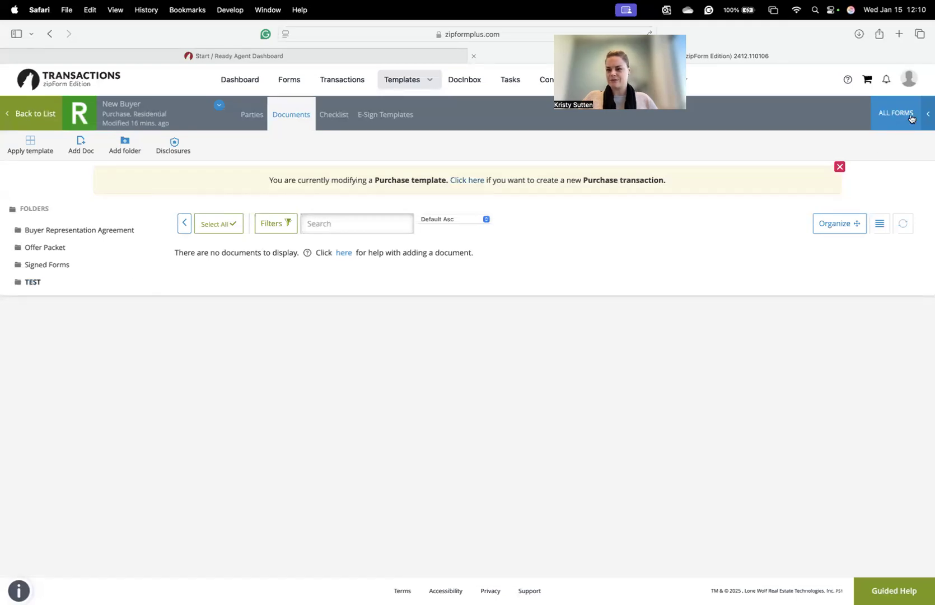
pyautogui.click(900, 121)
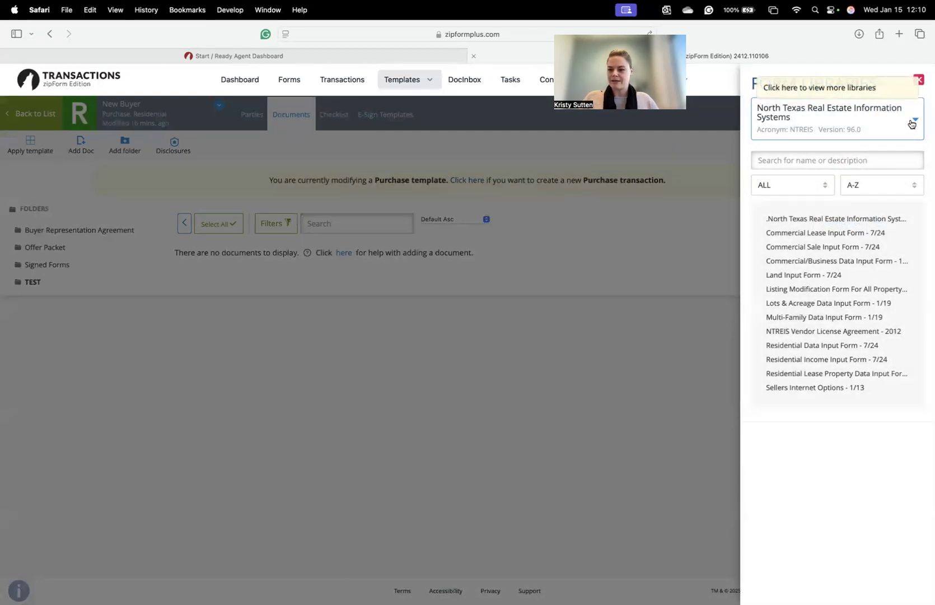
pyautogui.click(908, 123)
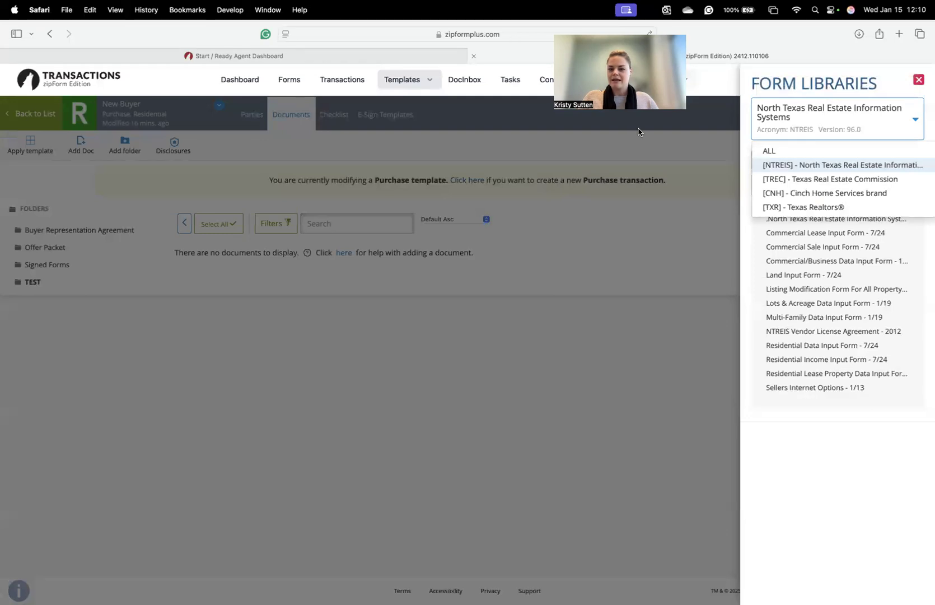
pyautogui.click(769, 150)
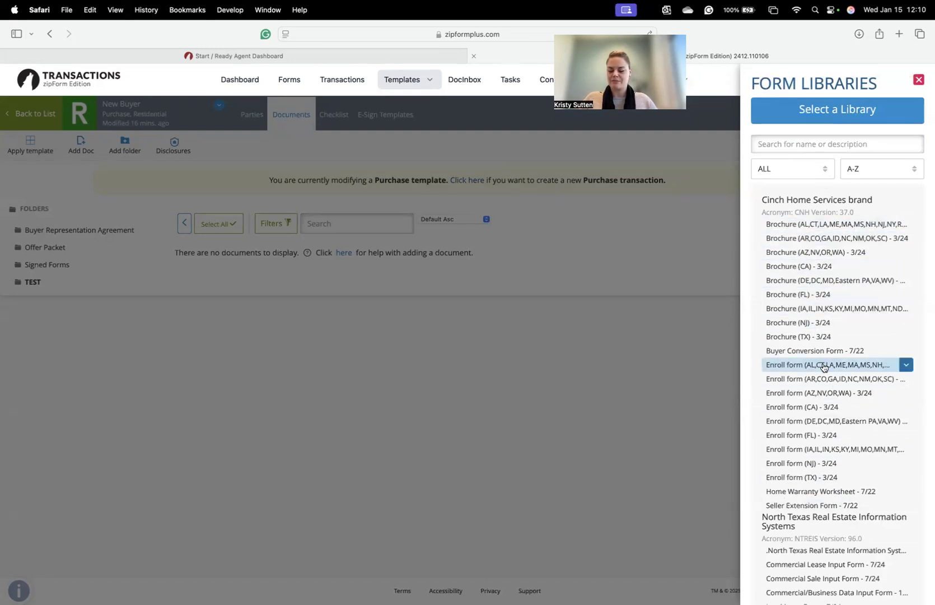
# - Search the libraries and add Information About Brokerage Services (Seller/Landlord), TXR-2501, to TEST
pyautogui.click(785, 143)
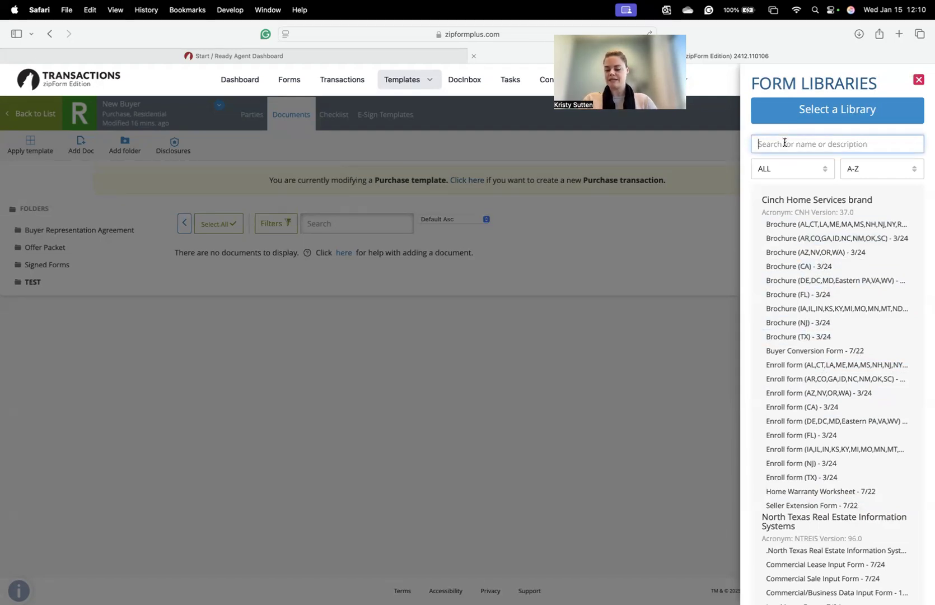
pyautogui.write('iabs')
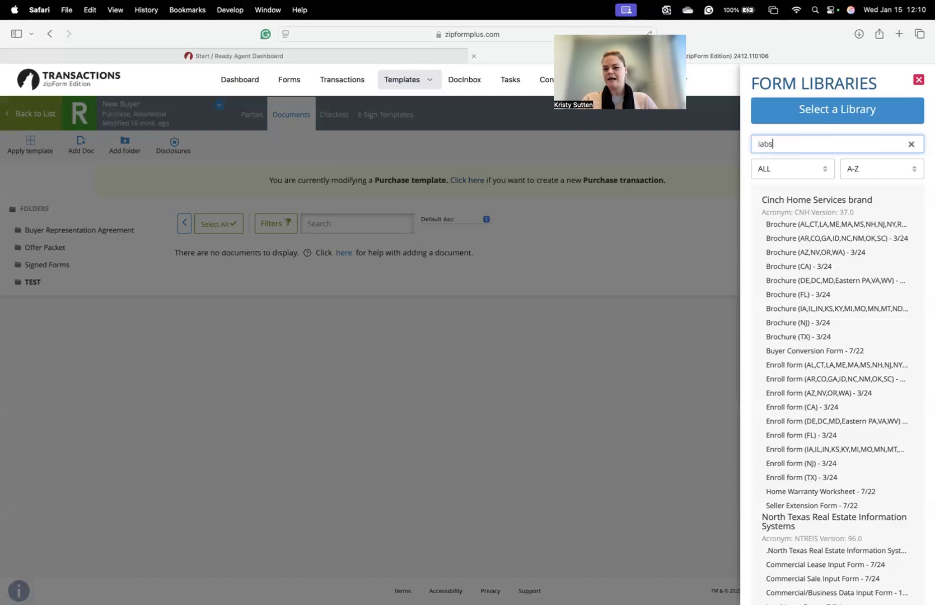
pyautogui.press('Return')
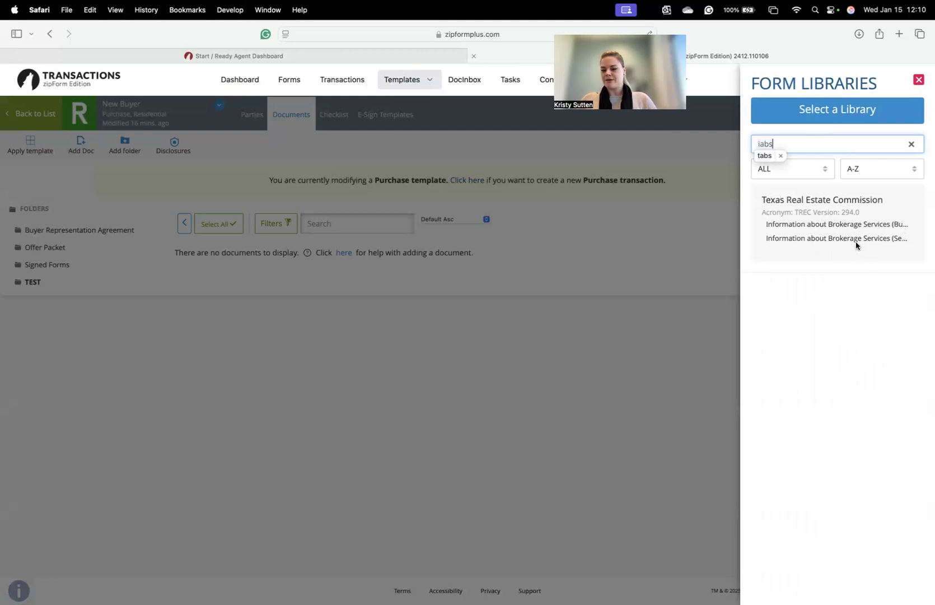
pyautogui.click(781, 141)
pyautogui.press('BackSpace')
pyautogui.press('BackSpace')
pyautogui.press('BackSpace')
pyautogui.press('BackSpace')
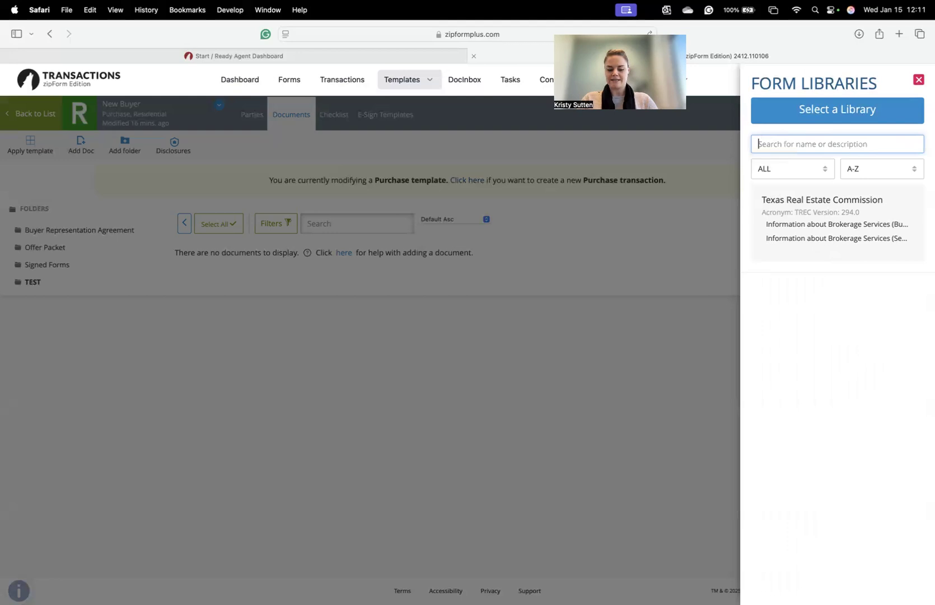
pyautogui.write('TXR-25')
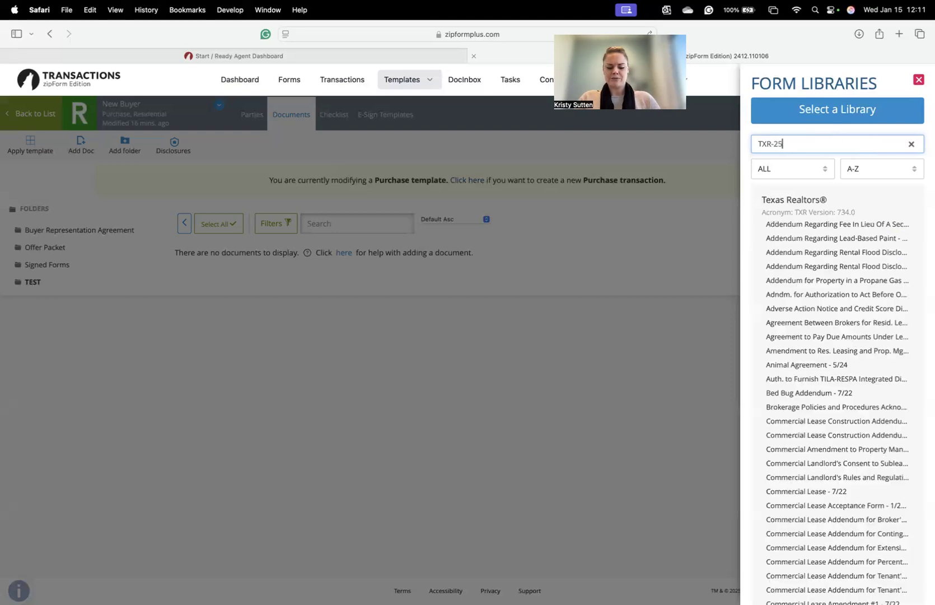
pyautogui.write('01')
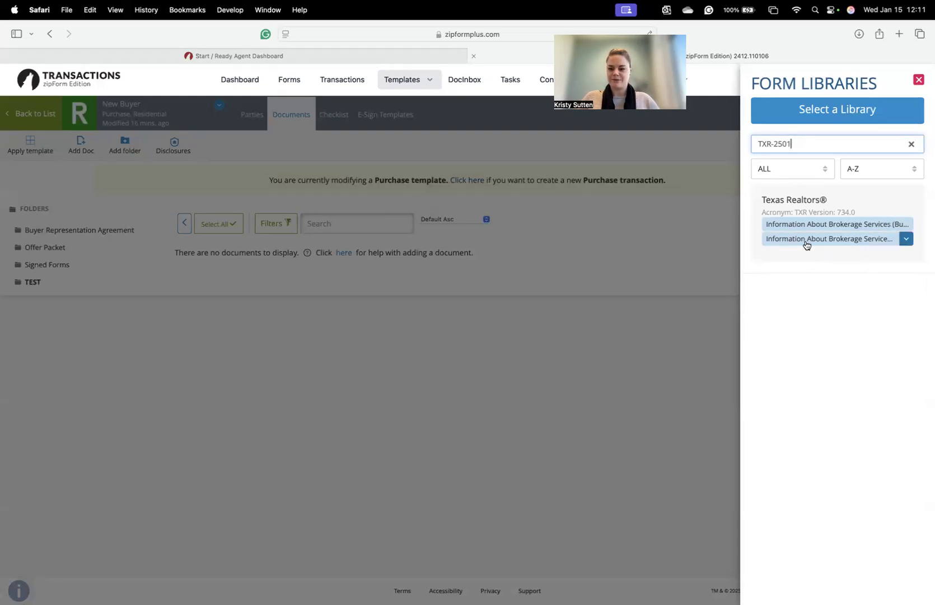
pyautogui.click(855, 245)
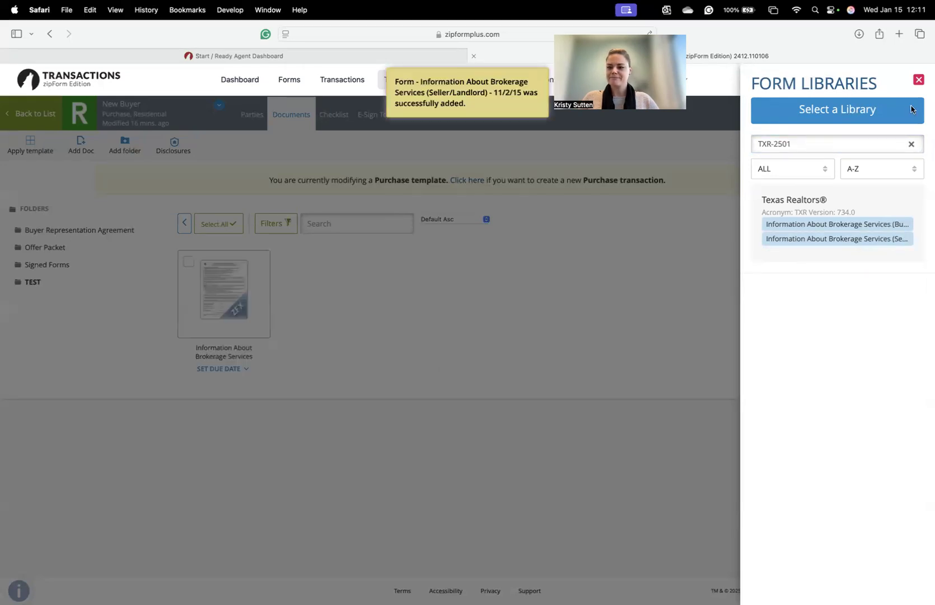
pyautogui.click(920, 80)
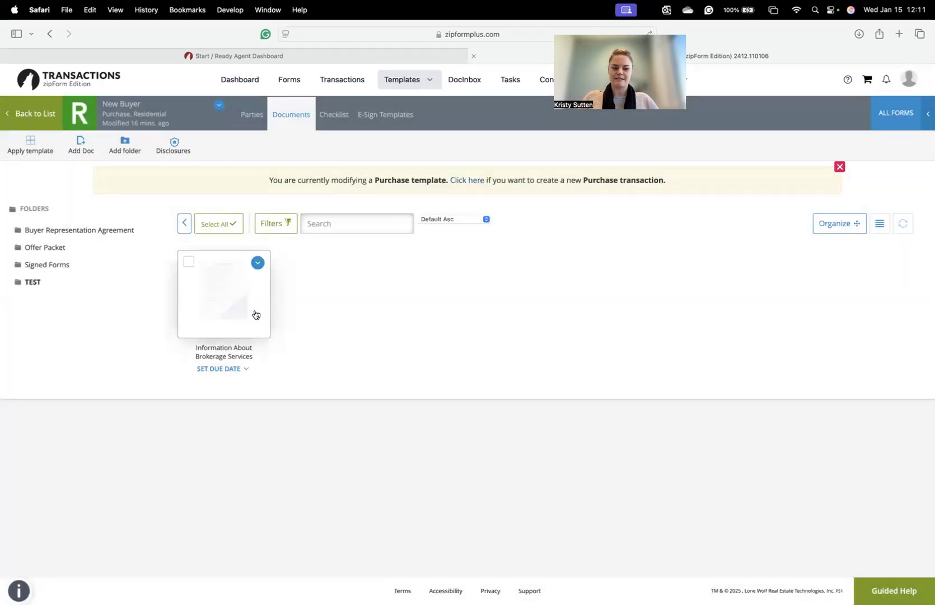
# - Open the Information About Brokerage Services (Buyer/Tenant) form from Buyer Representation Agreement in a new workspace
pyautogui.click(80, 232)
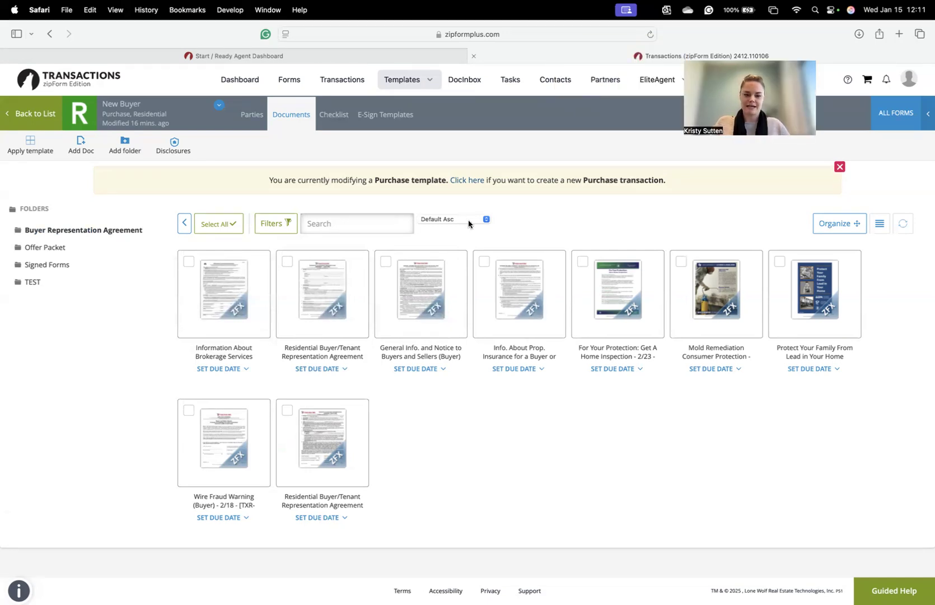
pyautogui.click(229, 305)
pyautogui.click(424, 321)
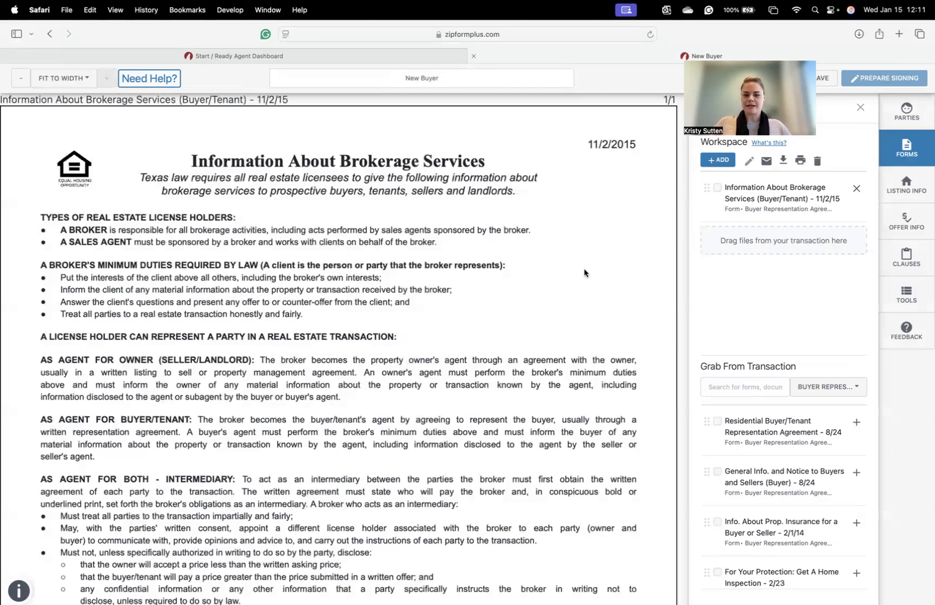
# - Review the IABS form down to License Holder Contact Information, then return to Ready Agent Dashboard
pyautogui.scroll(-3, 580, 274)
pyautogui.scroll(3, 574, 275)
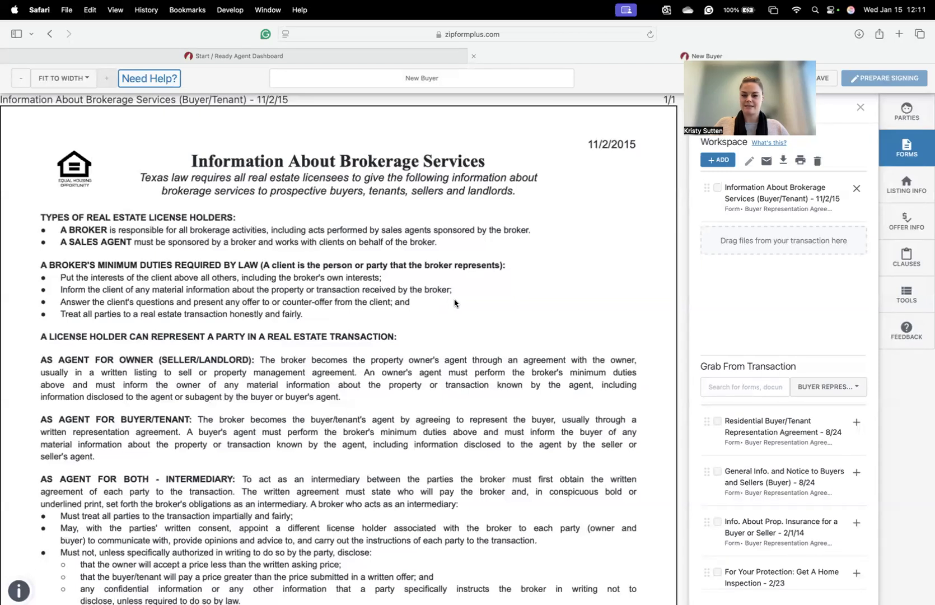
pyautogui.scroll(-1, 461, 304)
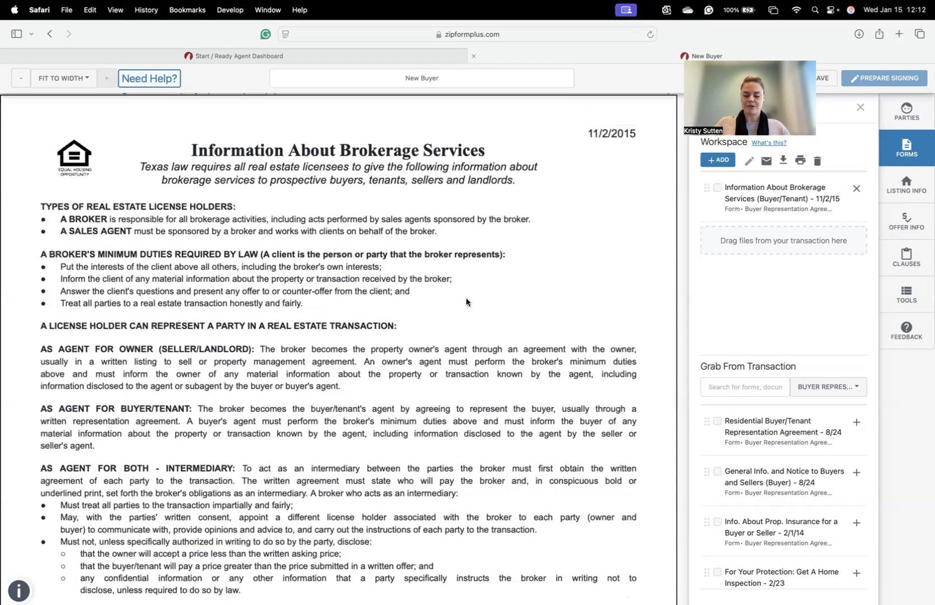
pyautogui.scroll(1, 469, 300)
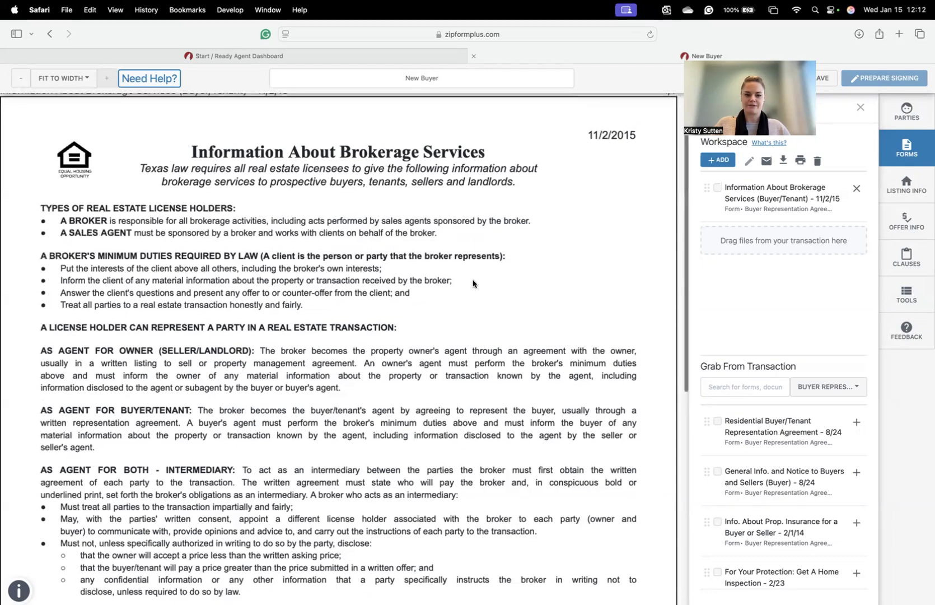
pyautogui.scroll(-10, 351, 224)
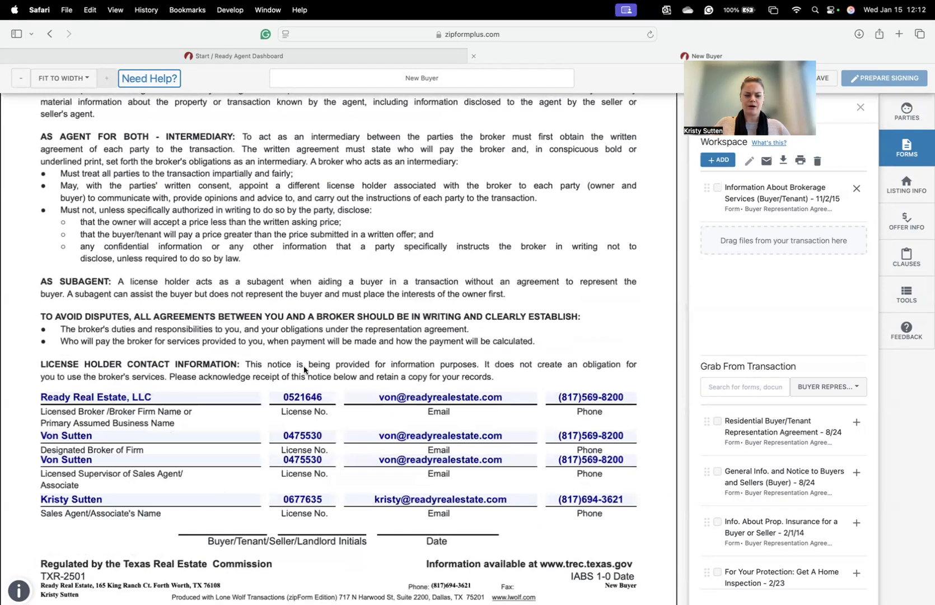
pyautogui.scroll(2, 321, 393)
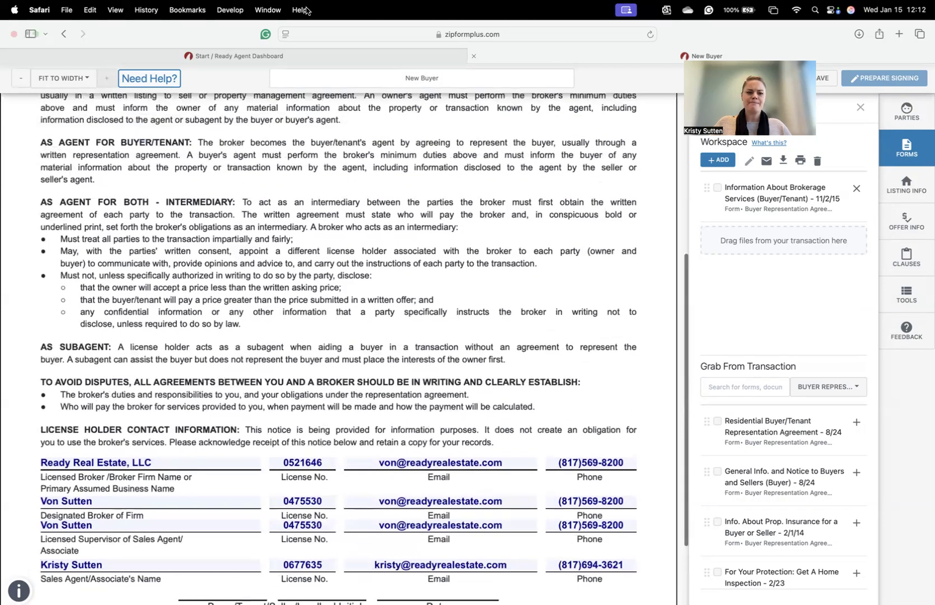
pyautogui.click(233, 59)
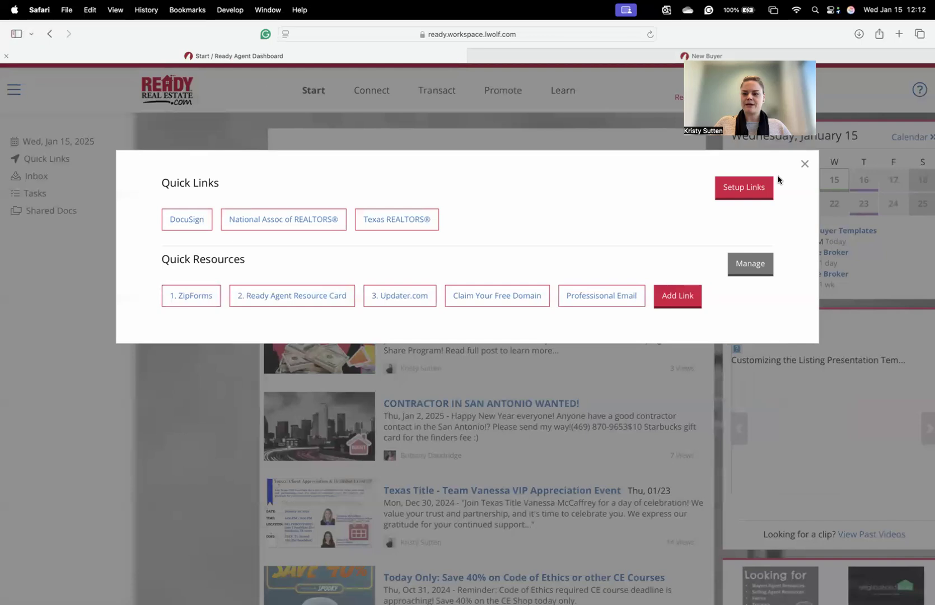
# - Open 1c. Sample IABS from Learning Resources > Documents > Sample Contracts
pyautogui.click(805, 165)
pyautogui.click(563, 94)
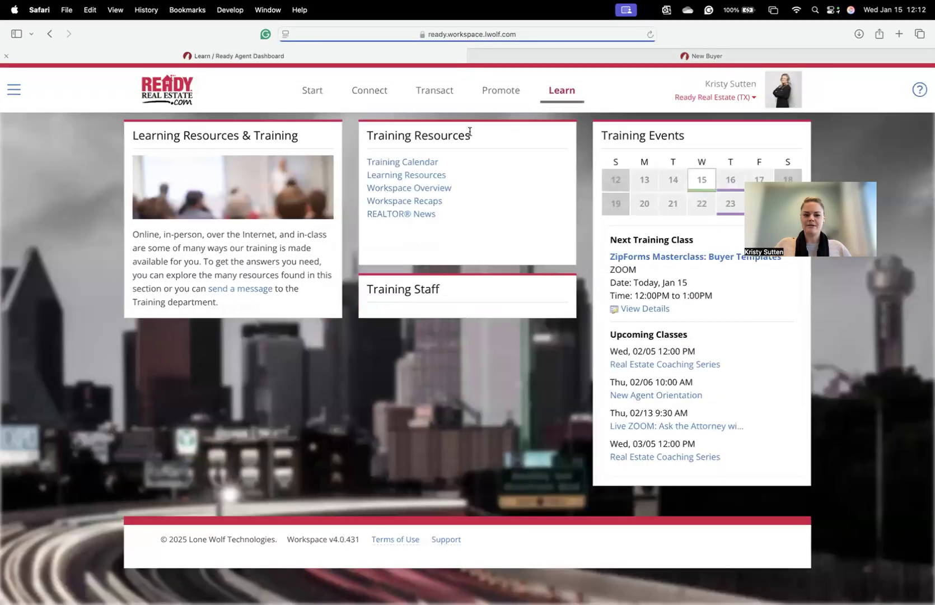
pyautogui.click(398, 178)
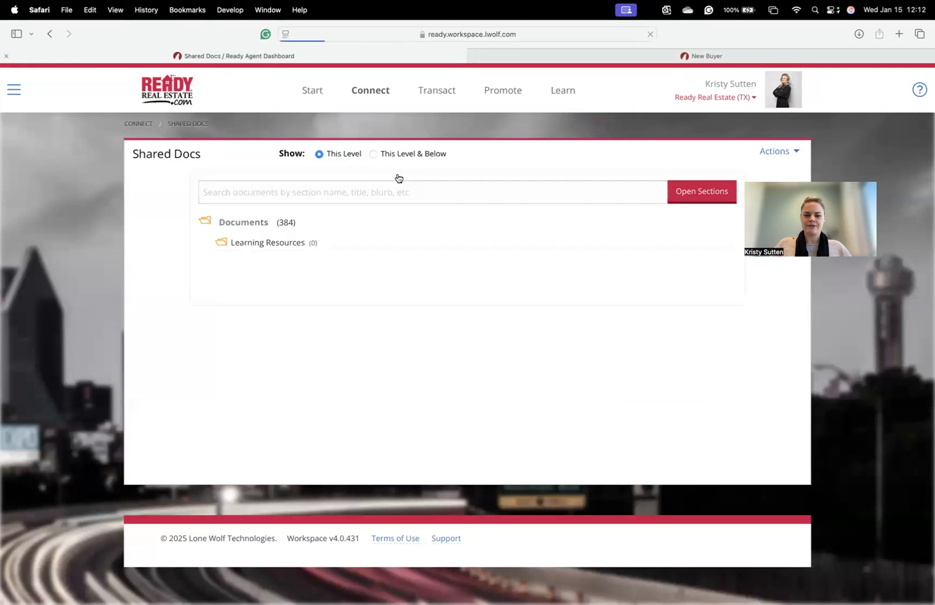
pyautogui.click(261, 225)
pyautogui.scroll(-6, 468, 261)
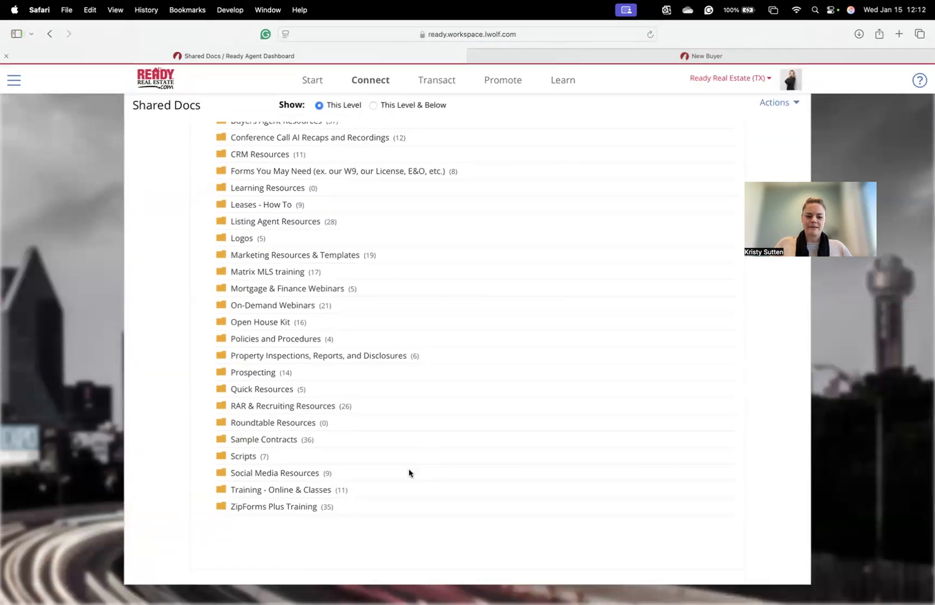
pyautogui.click(278, 440)
pyautogui.scroll(-4, 482, 417)
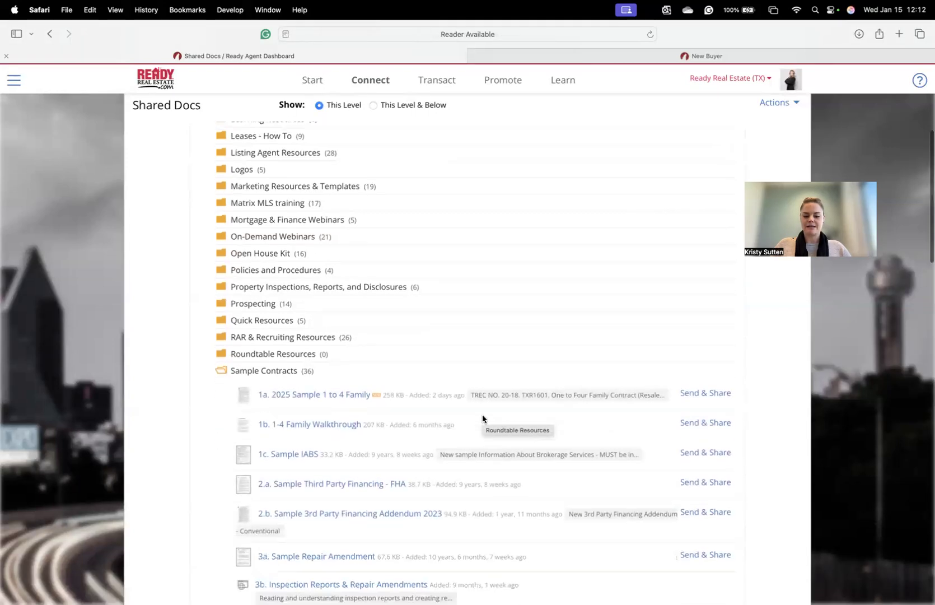
pyautogui.click(290, 423)
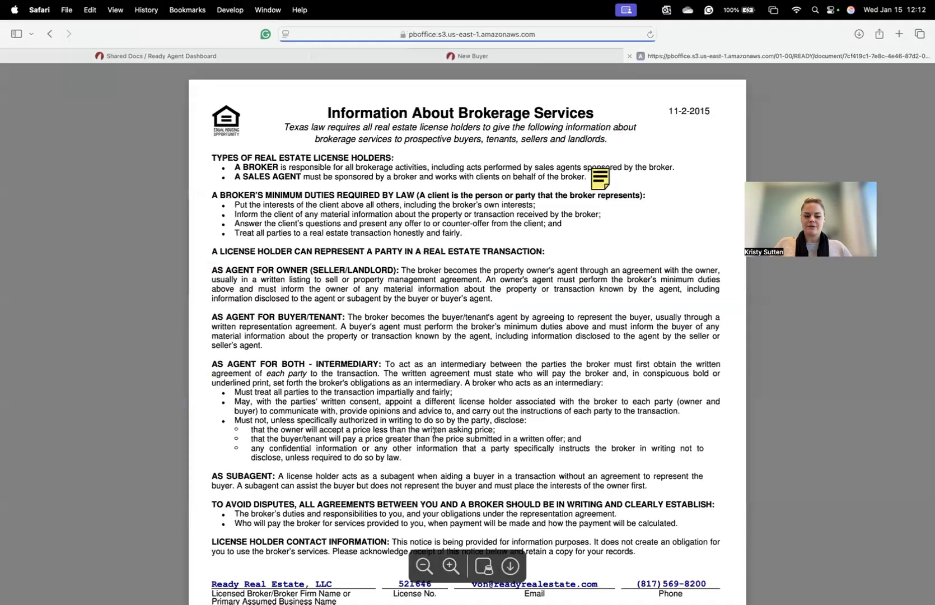
# - Select the brokerage firm name in the sample IABS, then go back to the New Buyer form
pyautogui.scroll(-5, 389, 399)
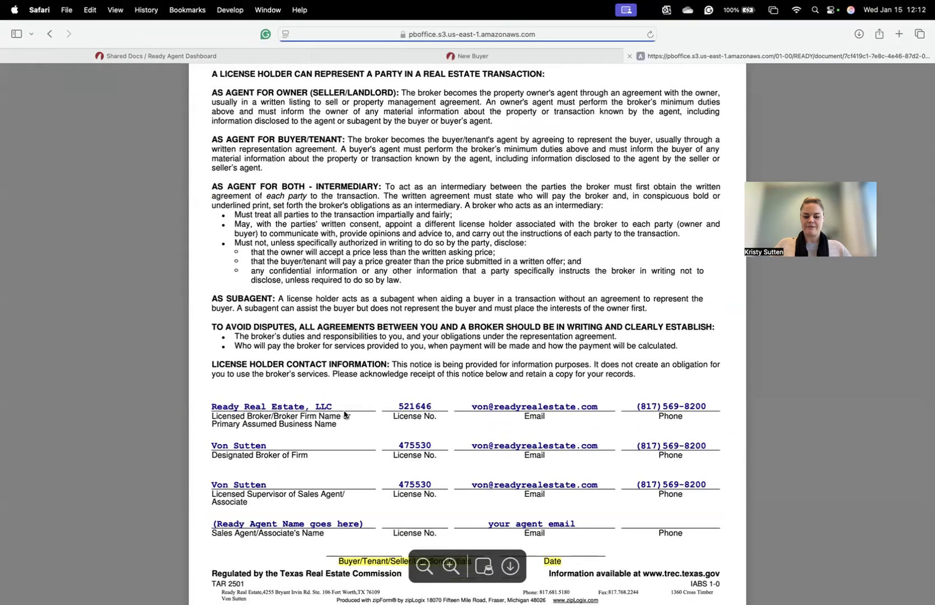
pyautogui.moveTo(336, 407); pyautogui.dragTo(209, 406)
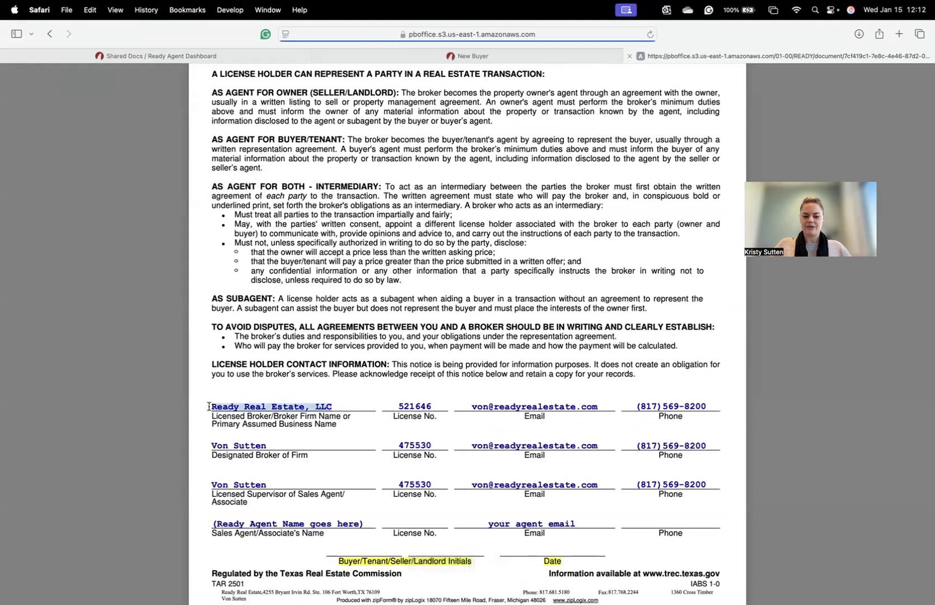
pyautogui.rightClick(239, 409)
pyautogui.click(347, 369)
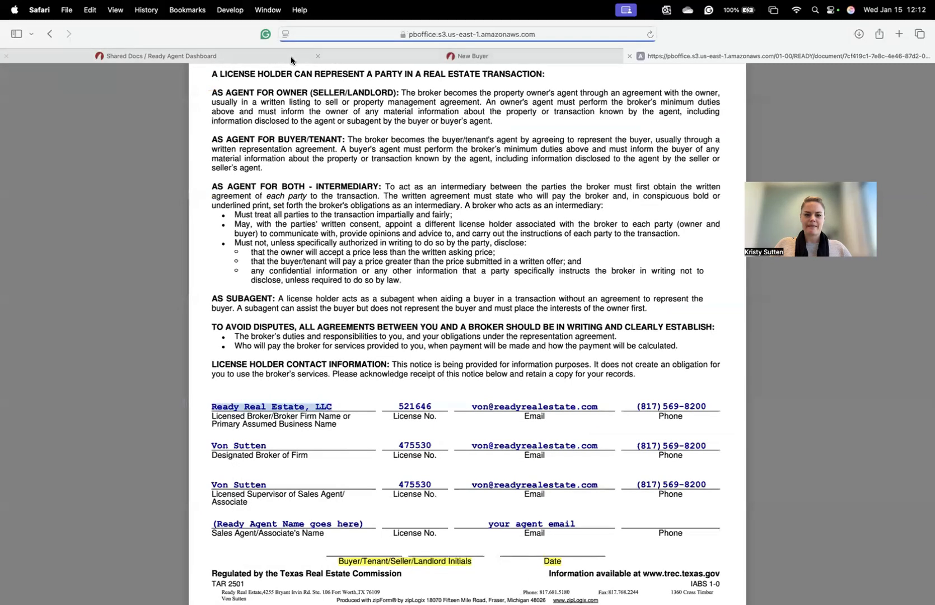
pyautogui.click(336, 56)
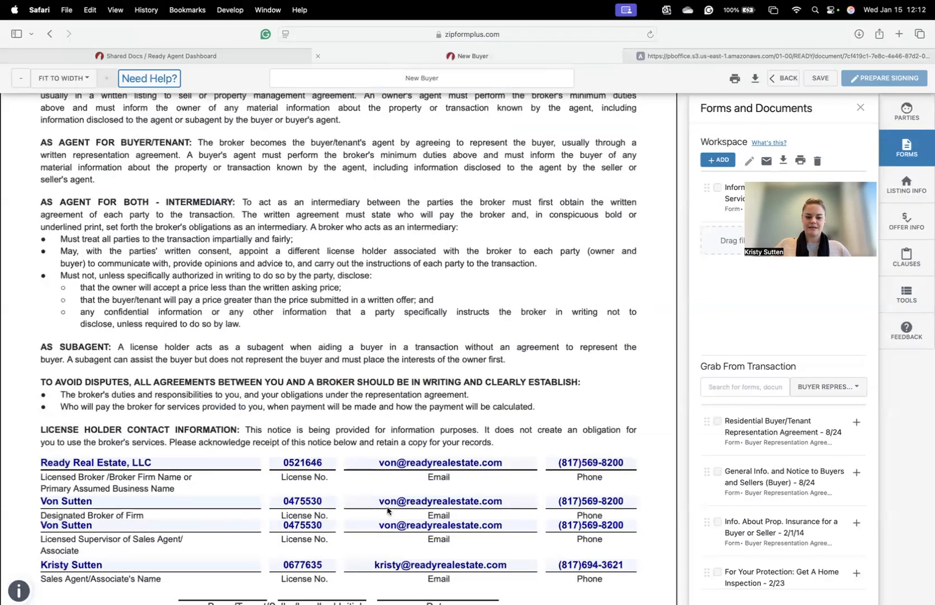
# - Save the brokerage services form and open the second Residential Buyer/Tenant Representation Agreement
pyautogui.scroll(-5, 404, 484)
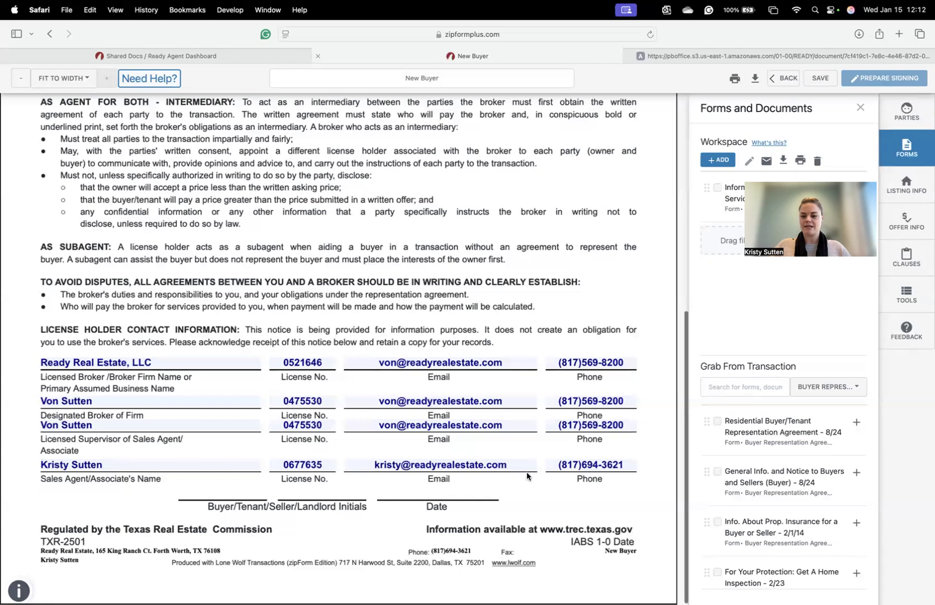
pyautogui.click(817, 79)
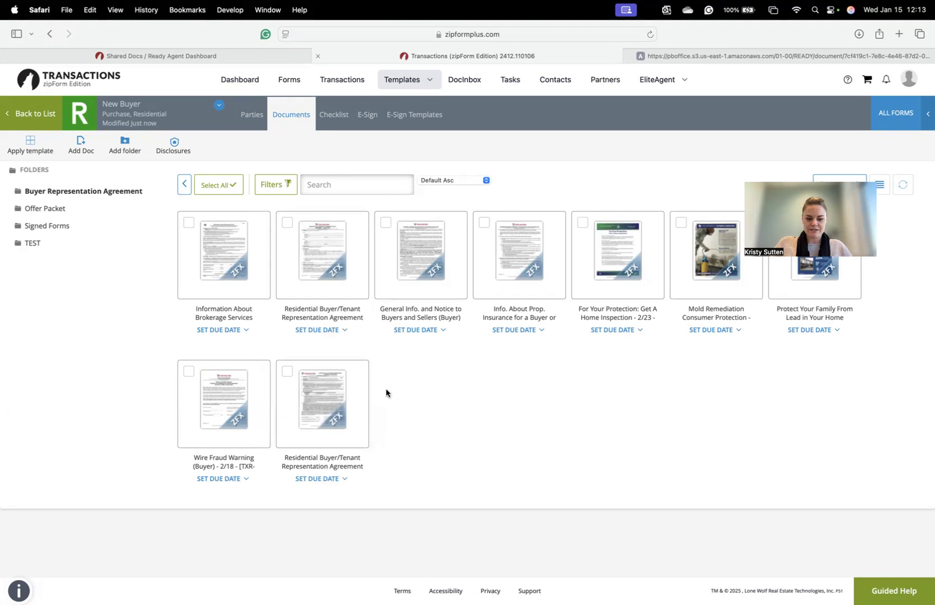
pyautogui.click(346, 407)
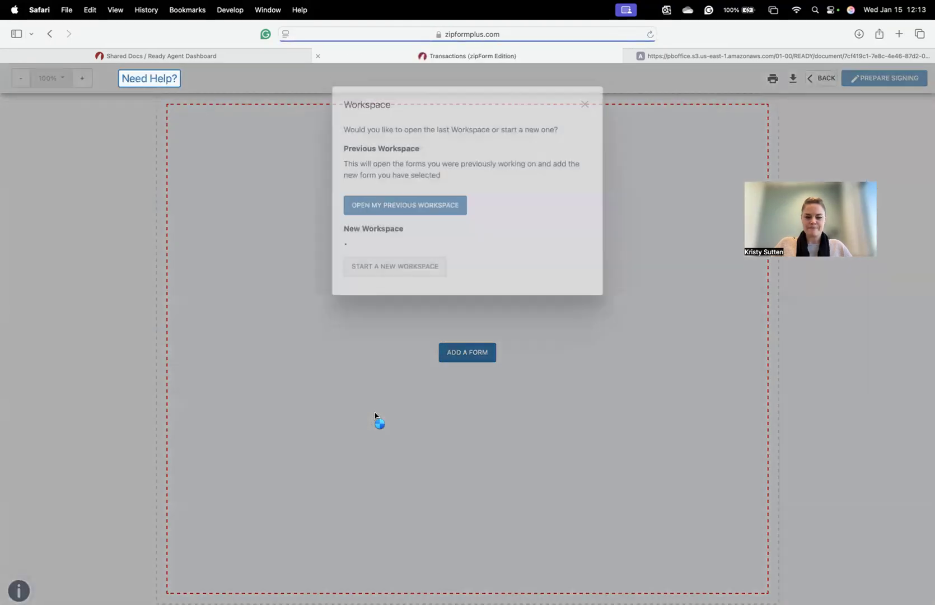
# - Load the short-form Buyer/Tenant Representation Agreement in a new workspace and skim the prefilled form
pyautogui.click(403, 346)
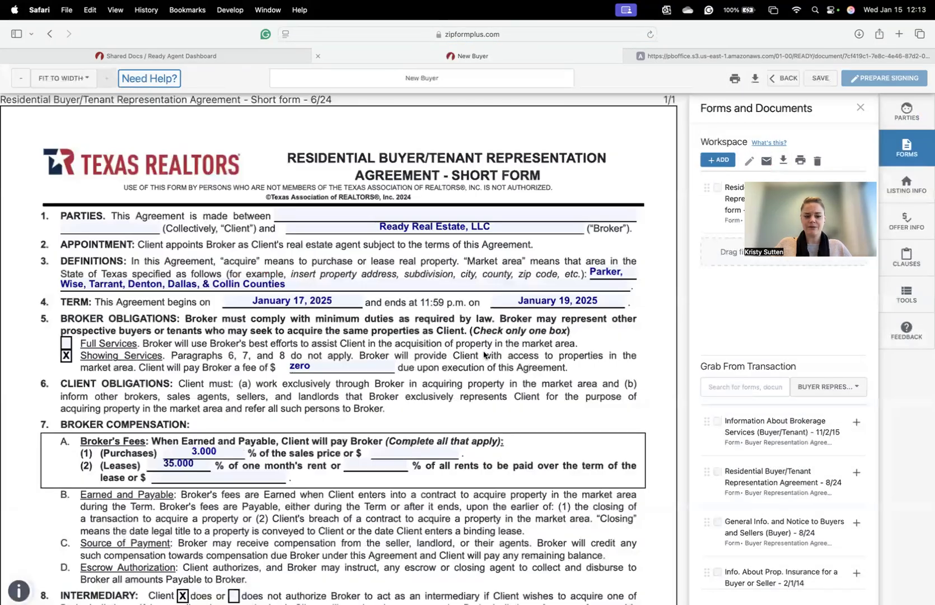
pyautogui.scroll(-1, 485, 363)
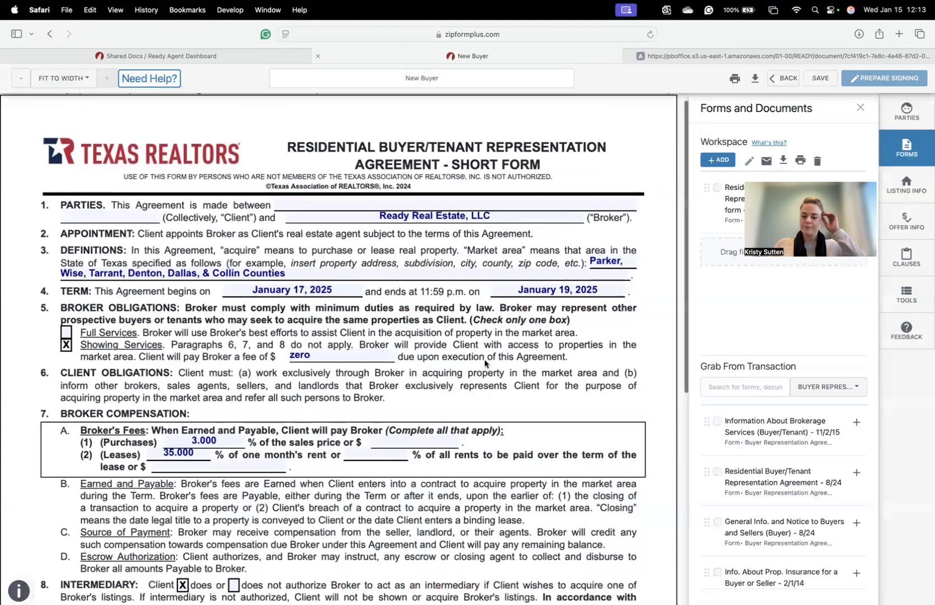
pyautogui.scroll(2, 485, 361)
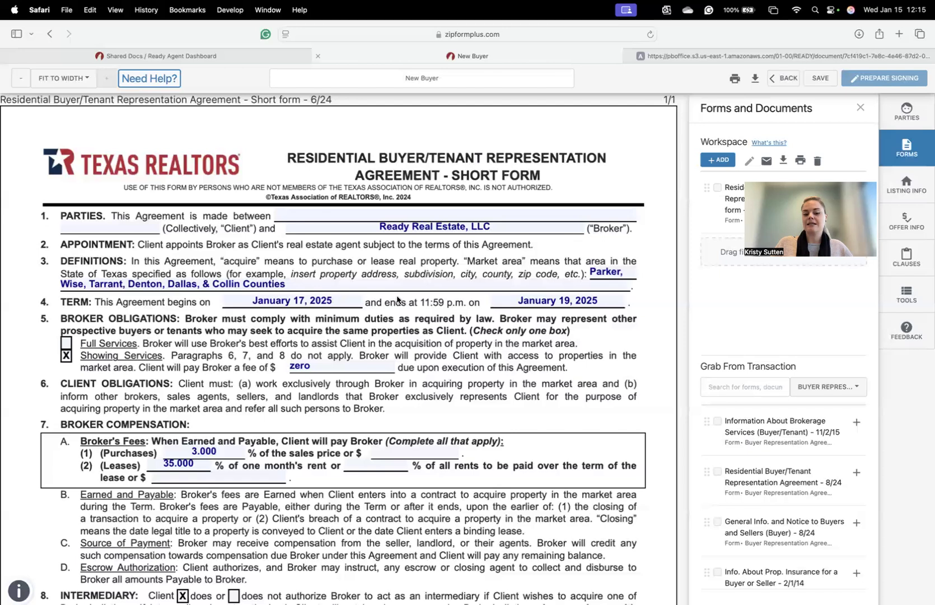
# - Set the term start to January 17, 2025 and correct the end date to January 18, 2025
pyautogui.click(354, 301)
pyautogui.click(332, 379)
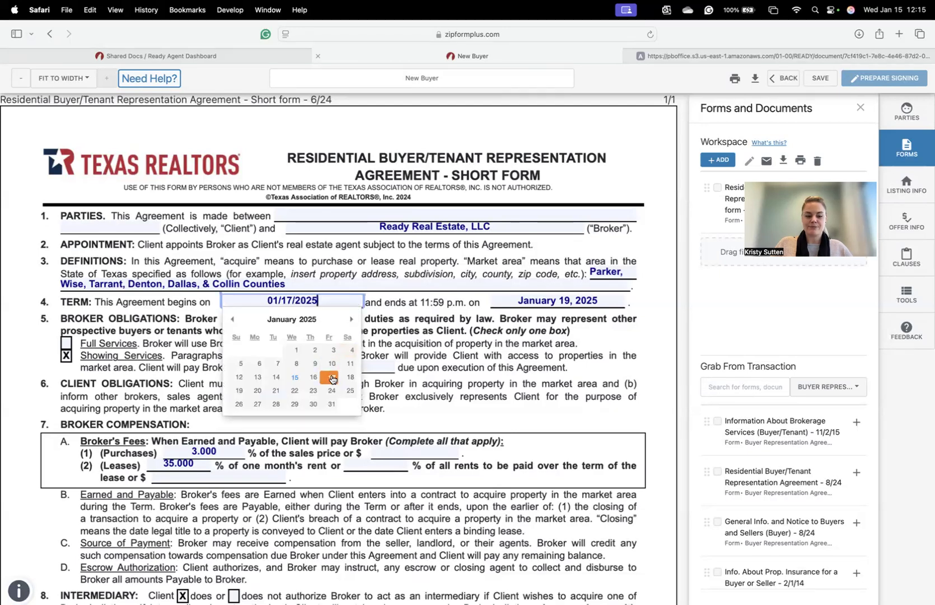
pyautogui.click(605, 300)
pyautogui.click(604, 380)
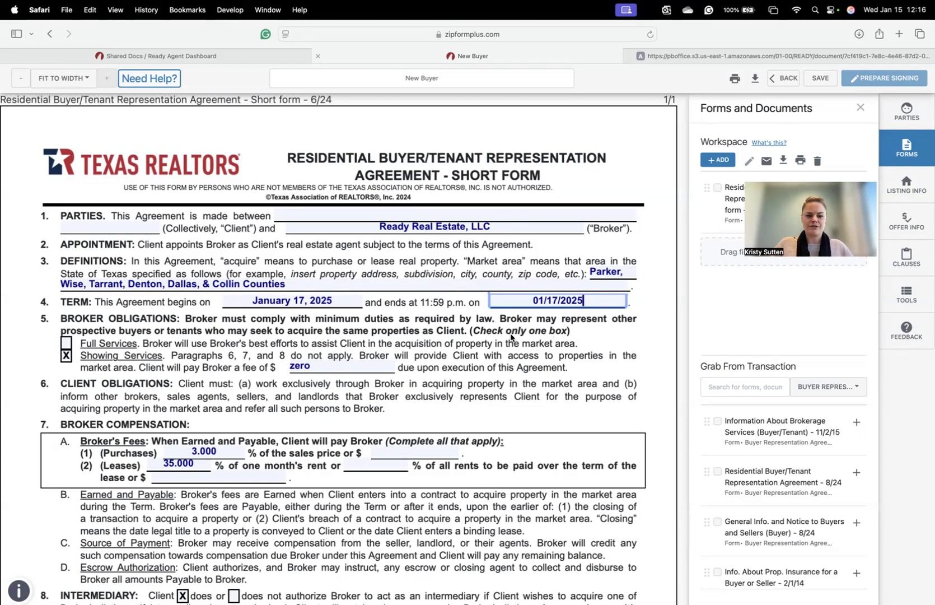
pyautogui.click(595, 302)
pyautogui.click(619, 376)
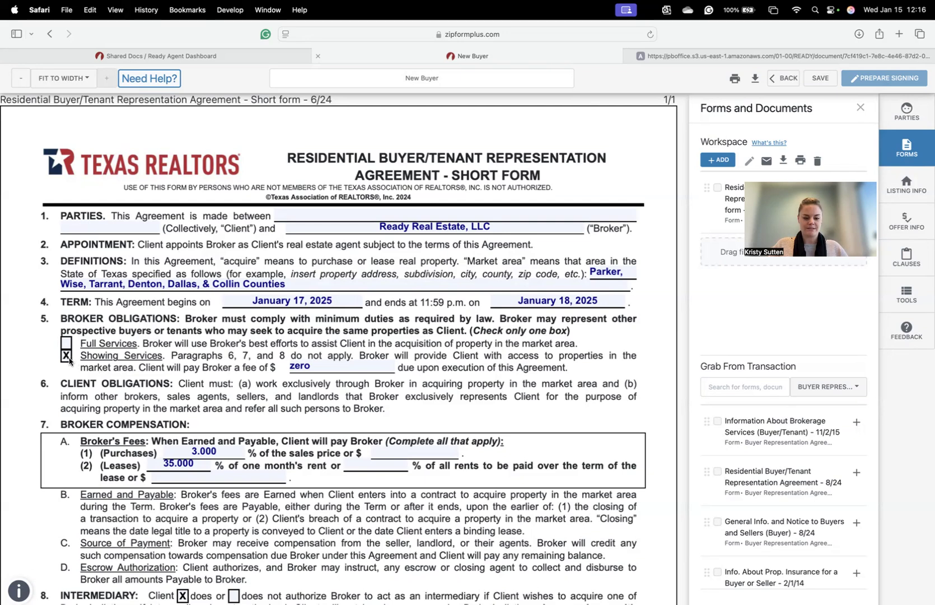
# - Replace the paragraph 5 Showing Services fee amount with 'zero' and review the page
pyautogui.click(329, 368)
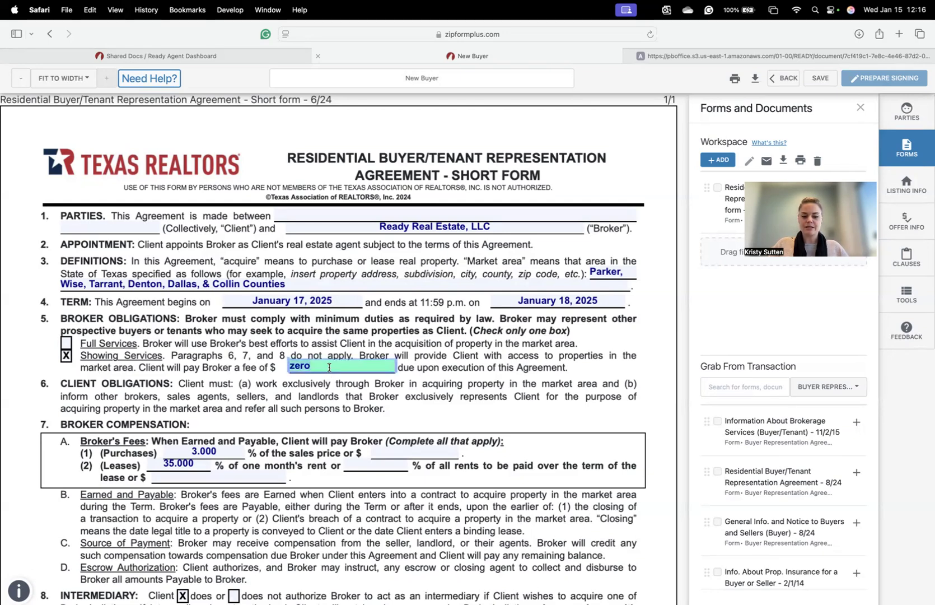
pyautogui.press('BackSpace')
pyautogui.click(473, 361)
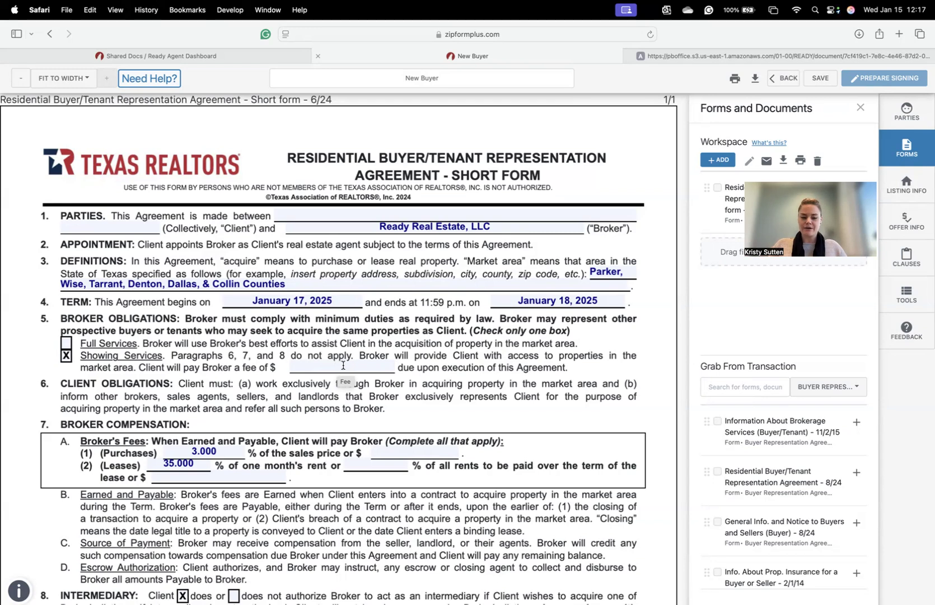
pyautogui.click(373, 368)
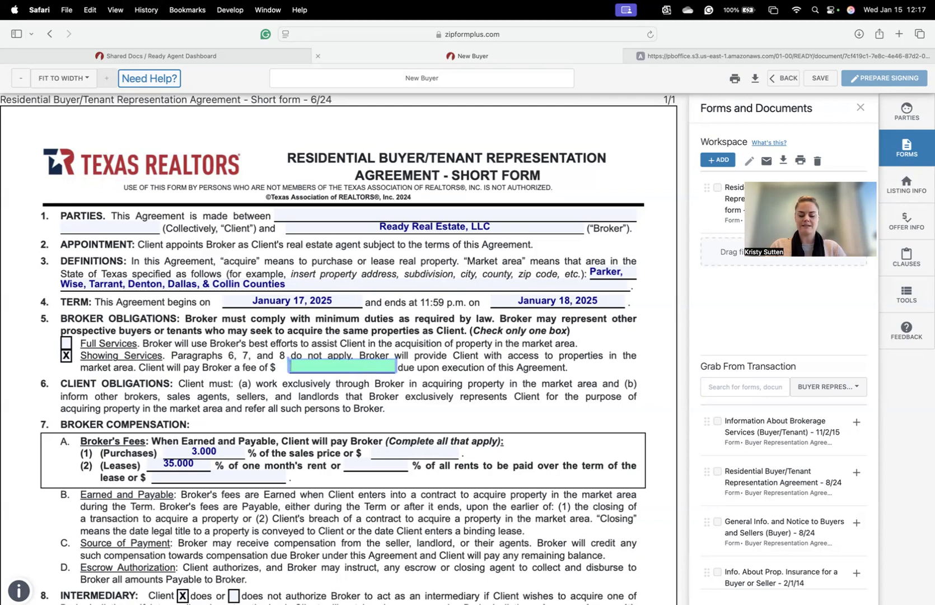
pyautogui.write('zero')
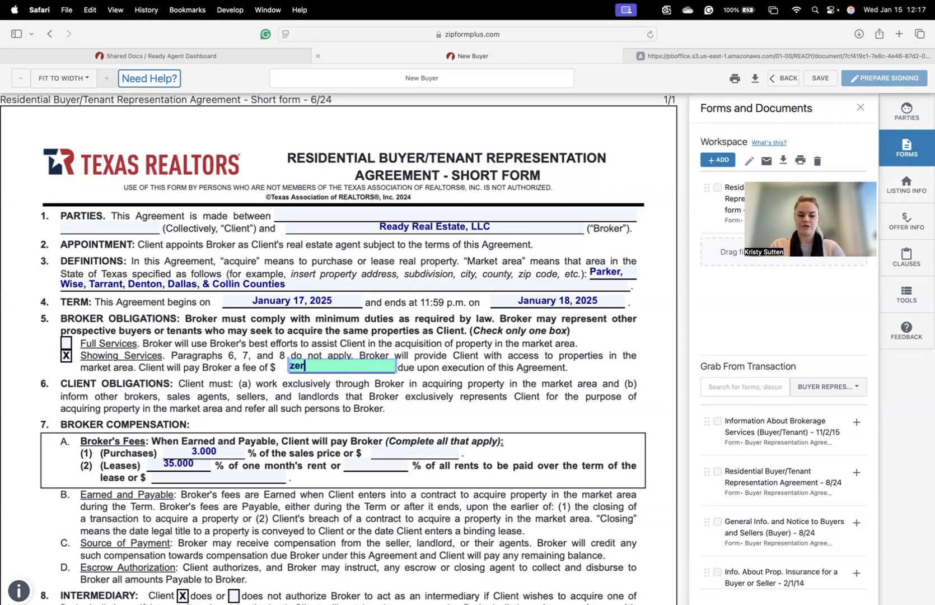
pyautogui.click(477, 386)
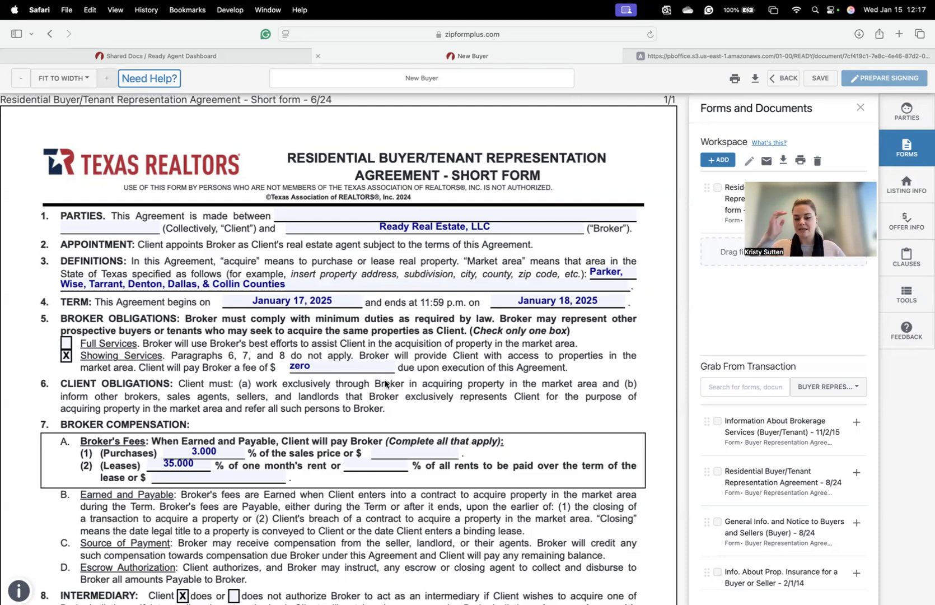
pyautogui.scroll(-5, 386, 384)
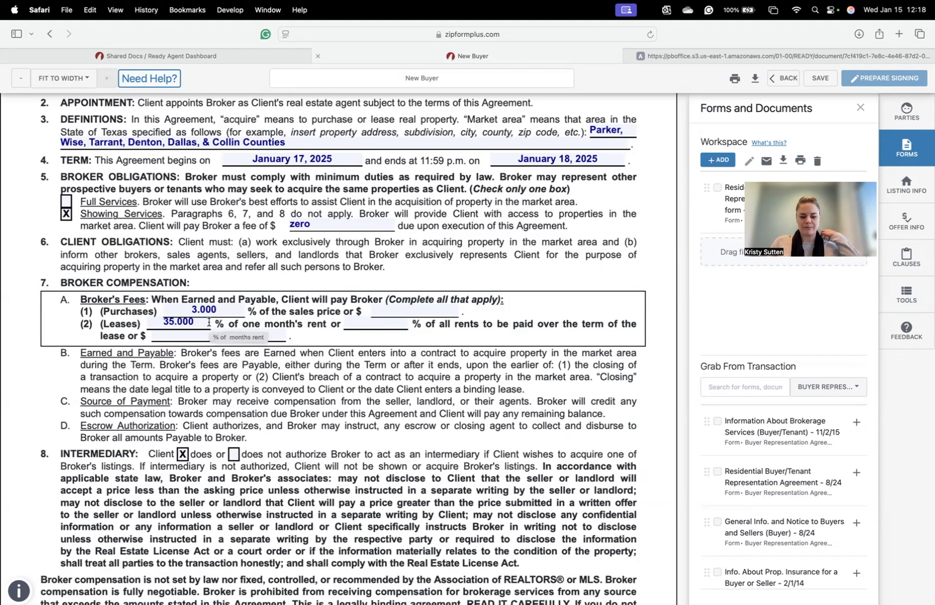
pyautogui.scroll(-1, 238, 332)
pyautogui.scroll(3, 464, 345)
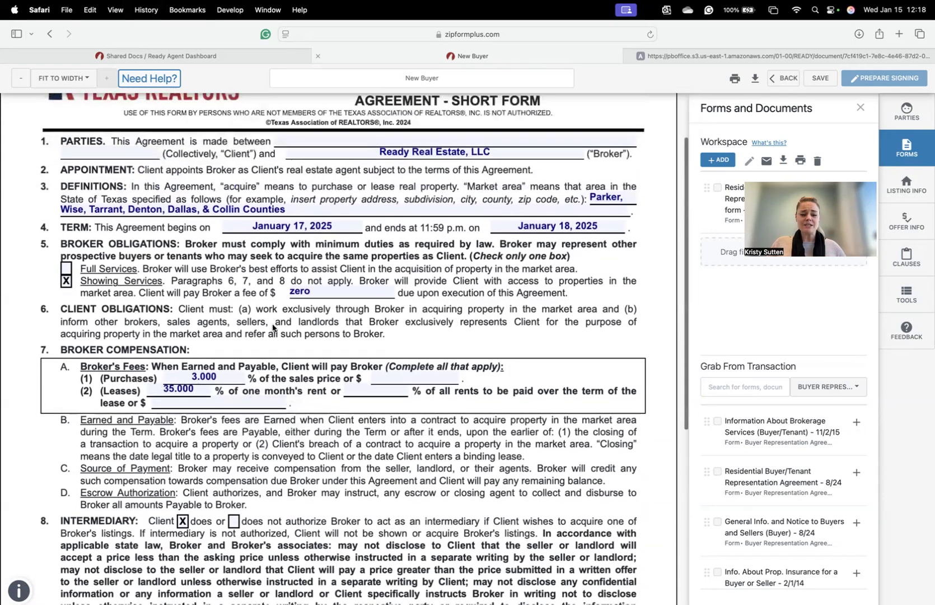
pyautogui.scroll(1, 465, 344)
pyautogui.scroll(-3, 497, 320)
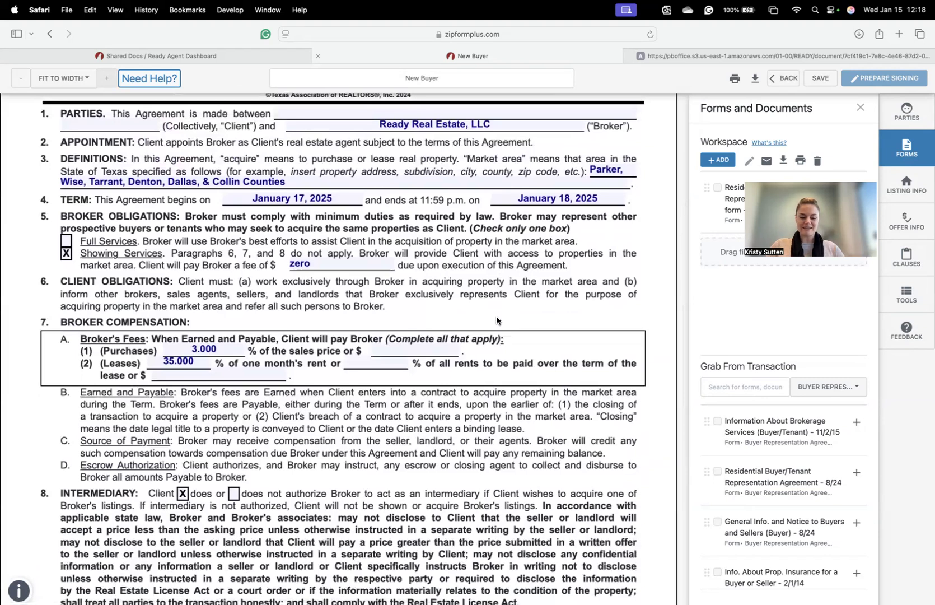
pyautogui.scroll(5, 497, 321)
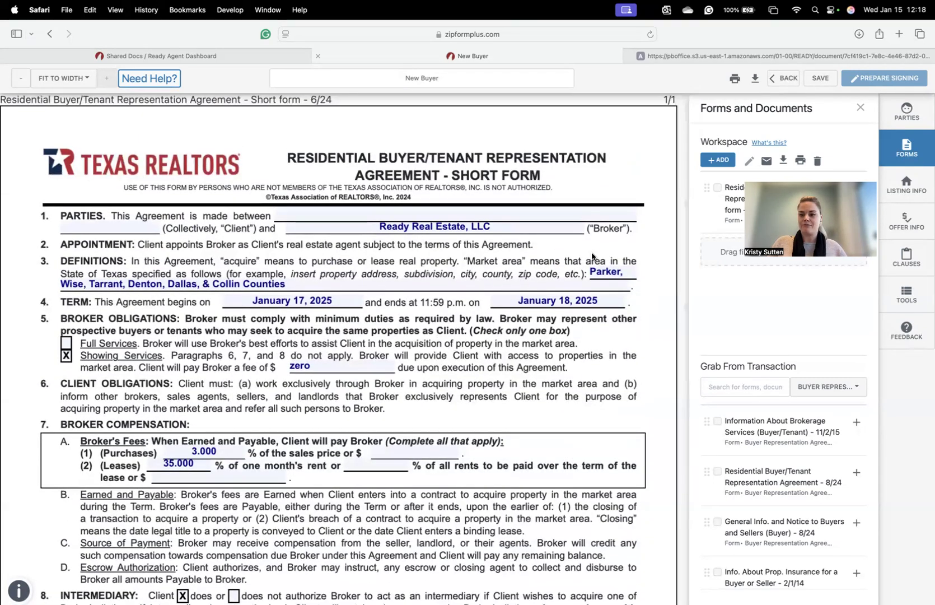
# - Save the short form, open the 8/24 long-form agreement in a new workspace, then view Shared Docs
pyautogui.click(820, 81)
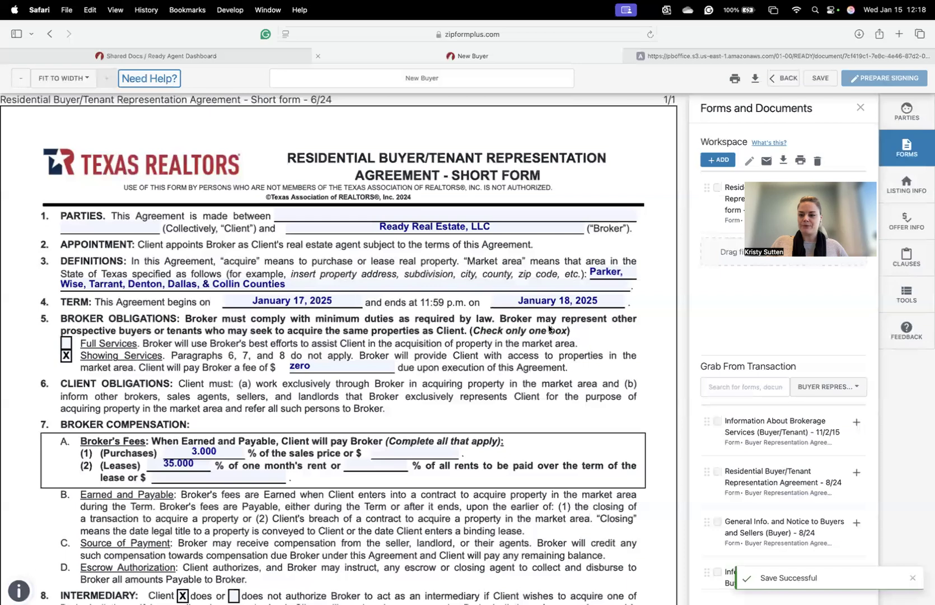
pyautogui.click(788, 84)
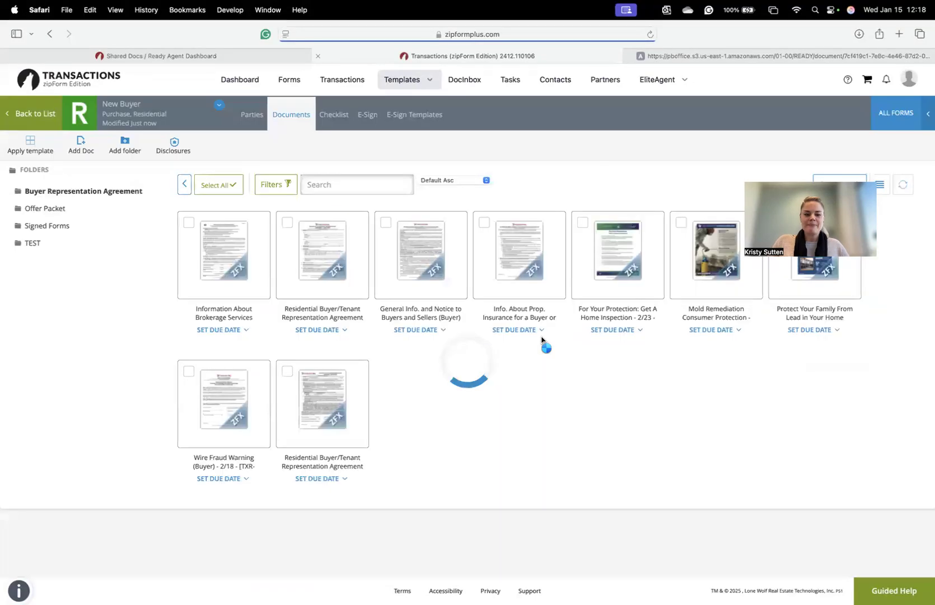
pyautogui.click(334, 268)
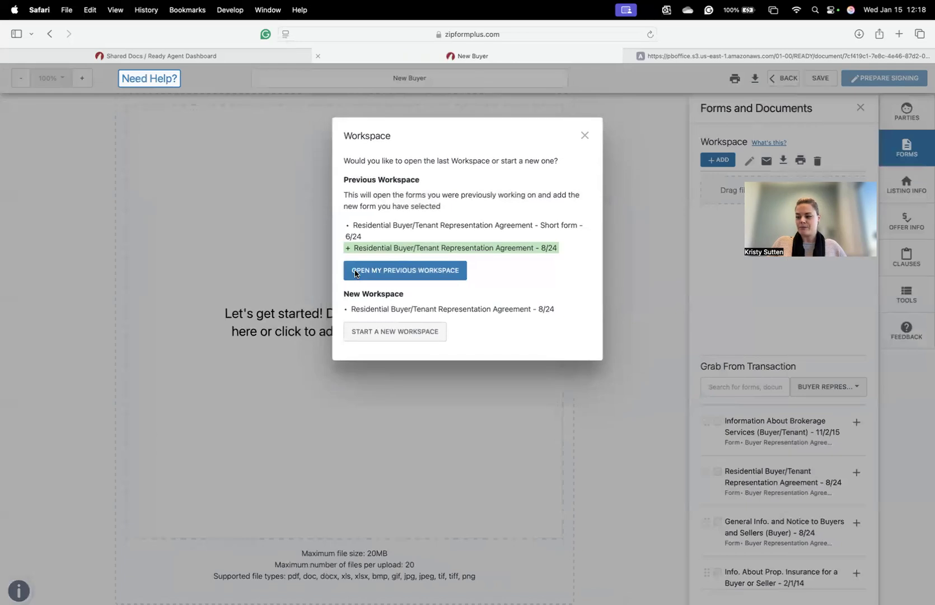
pyautogui.click(392, 332)
pyautogui.scroll(-10, 417, 329)
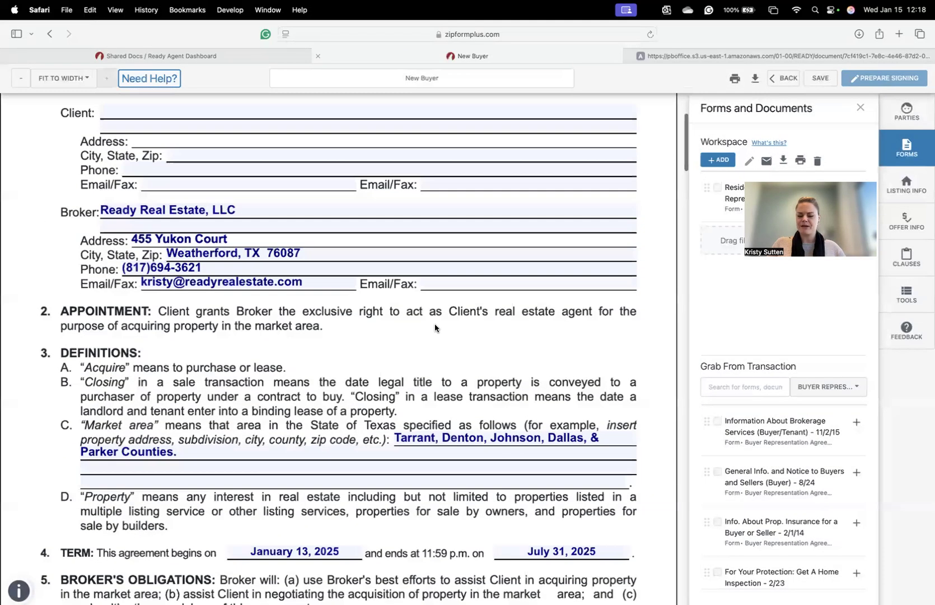
pyautogui.scroll(10, 436, 324)
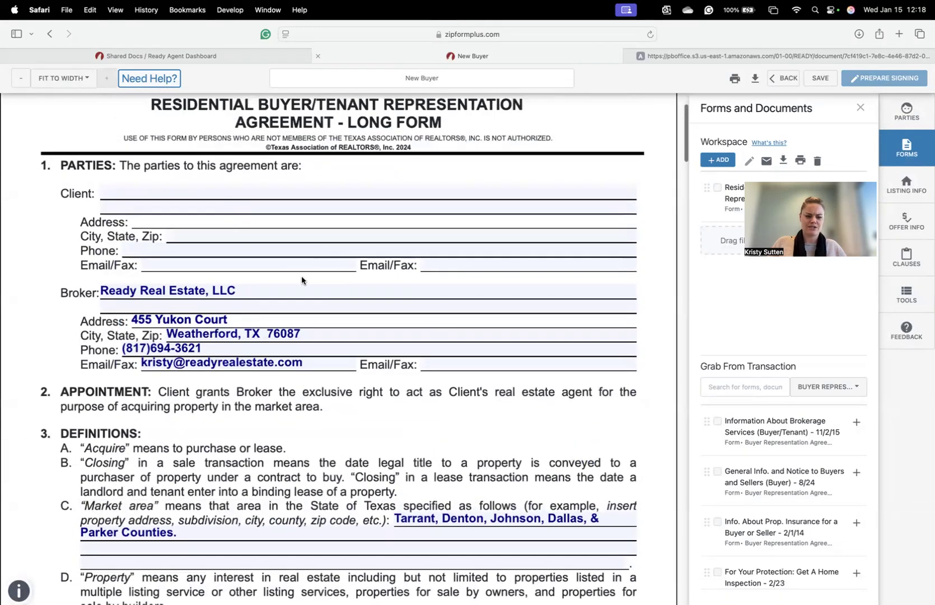
pyautogui.scroll(-2, 302, 276)
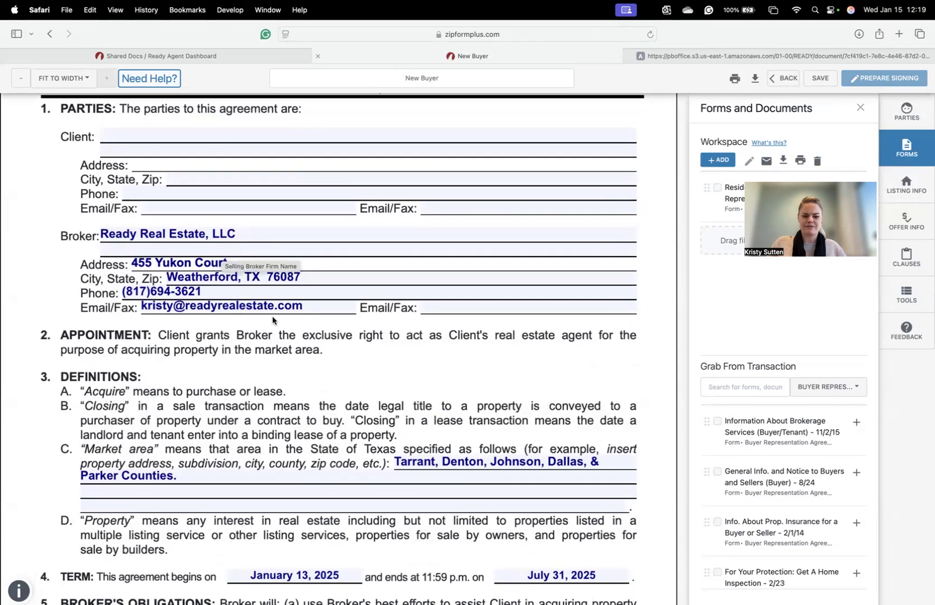
pyautogui.click(239, 59)
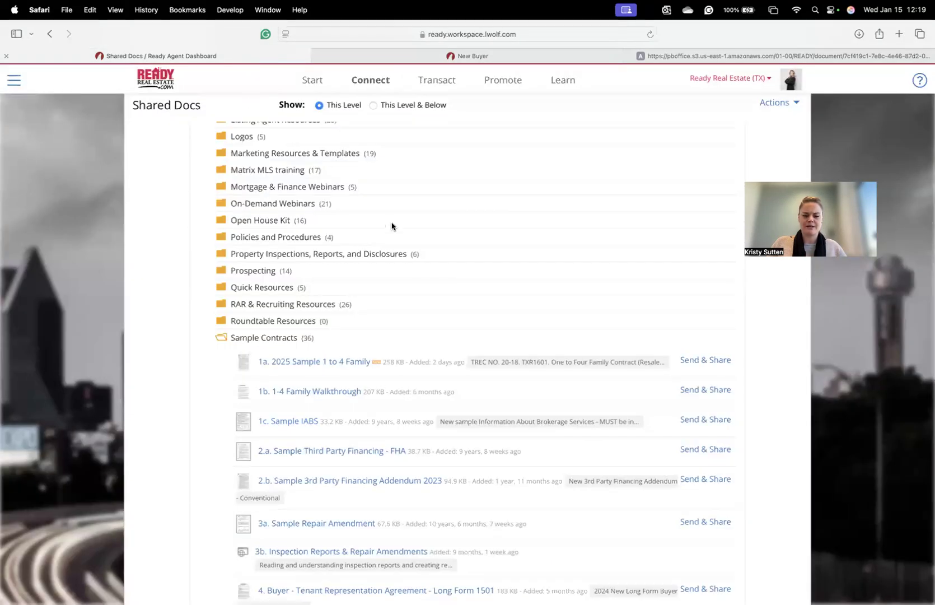
pyautogui.scroll(-2, 471, 307)
pyautogui.scroll(-4, 472, 307)
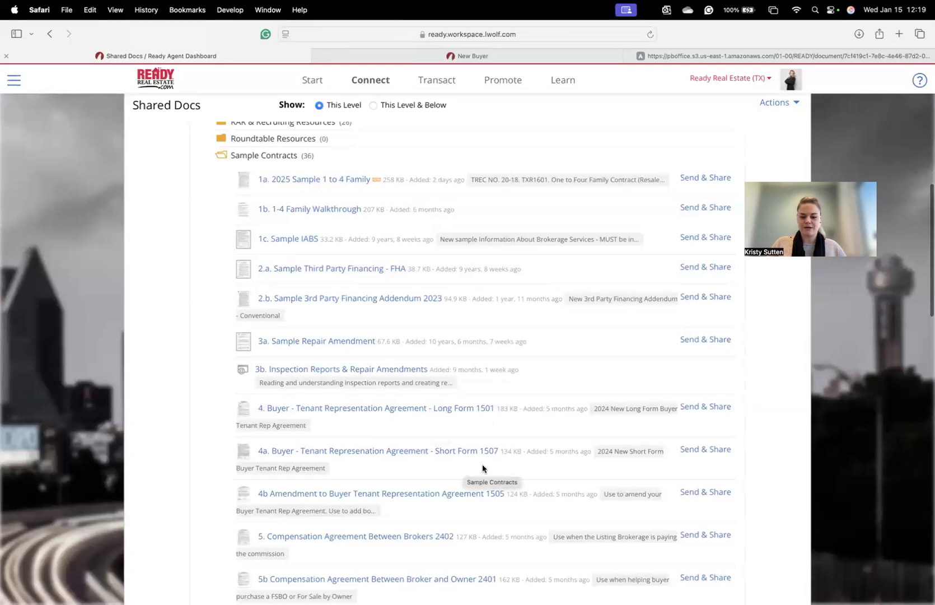
pyautogui.click(507, 57)
pyautogui.scroll(-5, 467, 341)
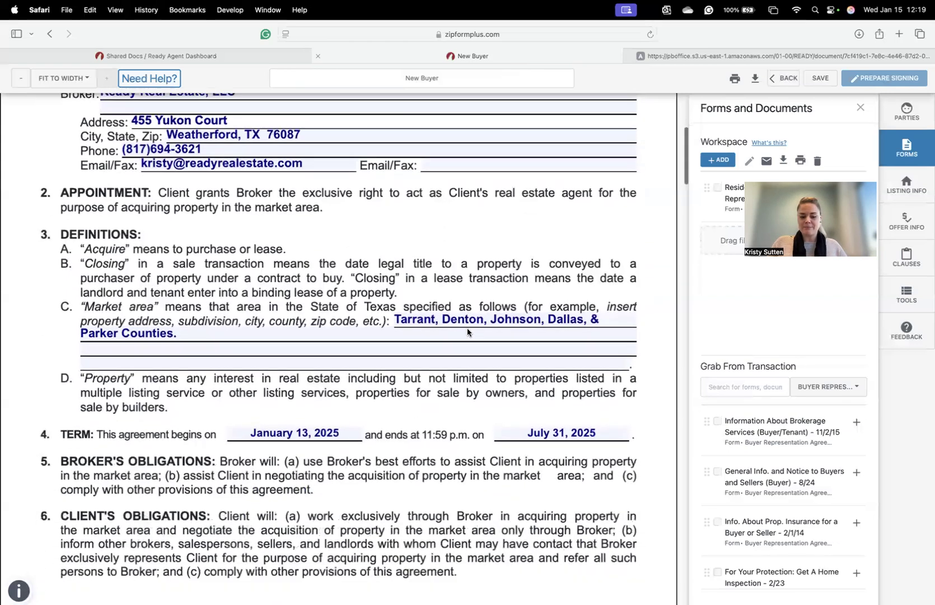
# - Change the term start date to January 18, 2025, leaving the July 31, 2025 end date
pyautogui.click(348, 345)
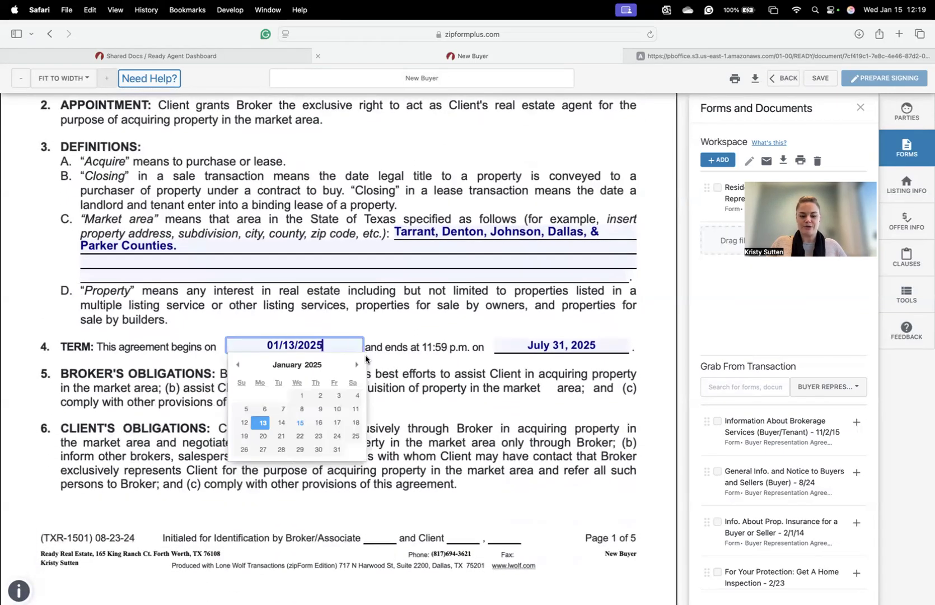
pyautogui.click(355, 423)
pyautogui.click(591, 340)
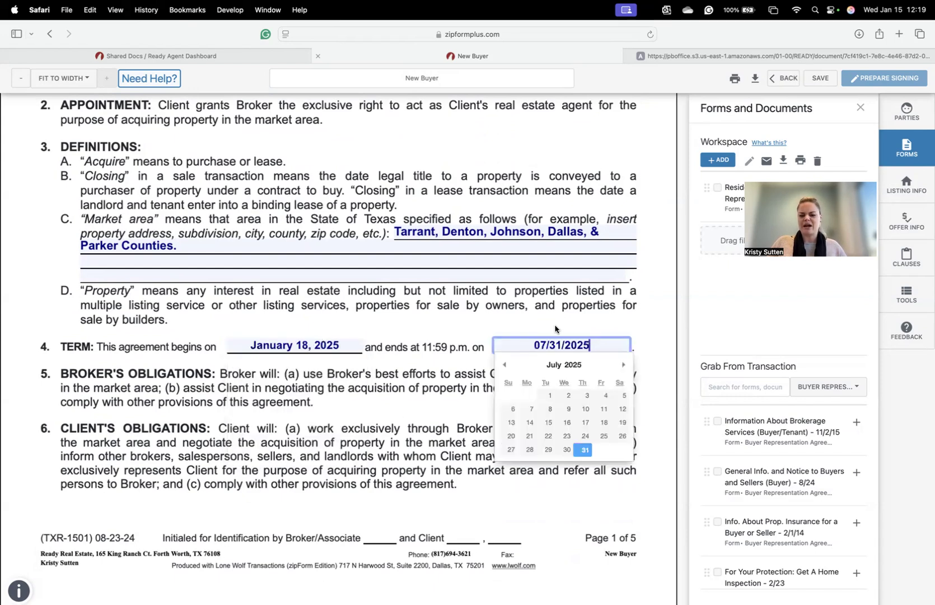
pyautogui.click(401, 354)
pyautogui.scroll(-10, 402, 354)
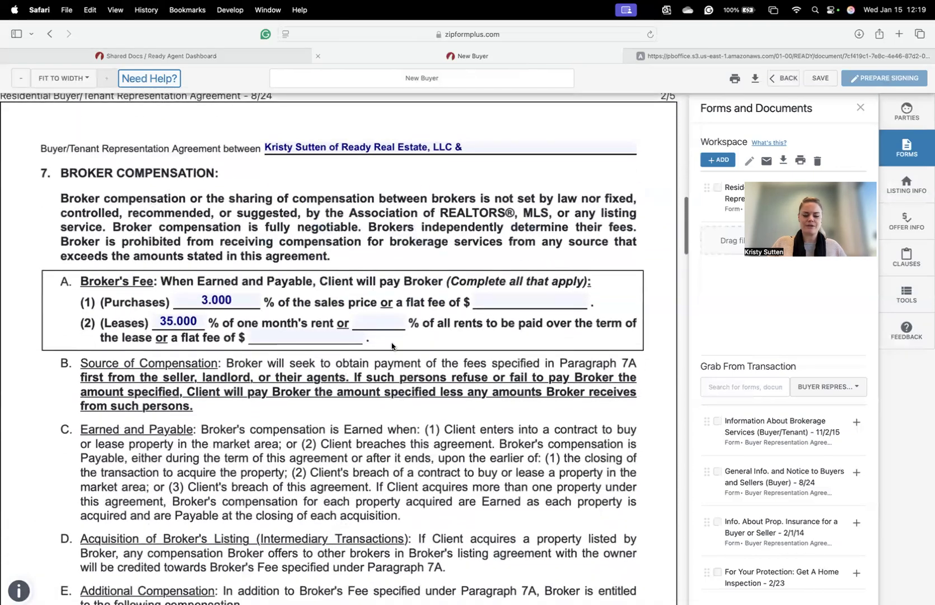
pyautogui.scroll(-7, 434, 358)
pyautogui.scroll(-10, 434, 358)
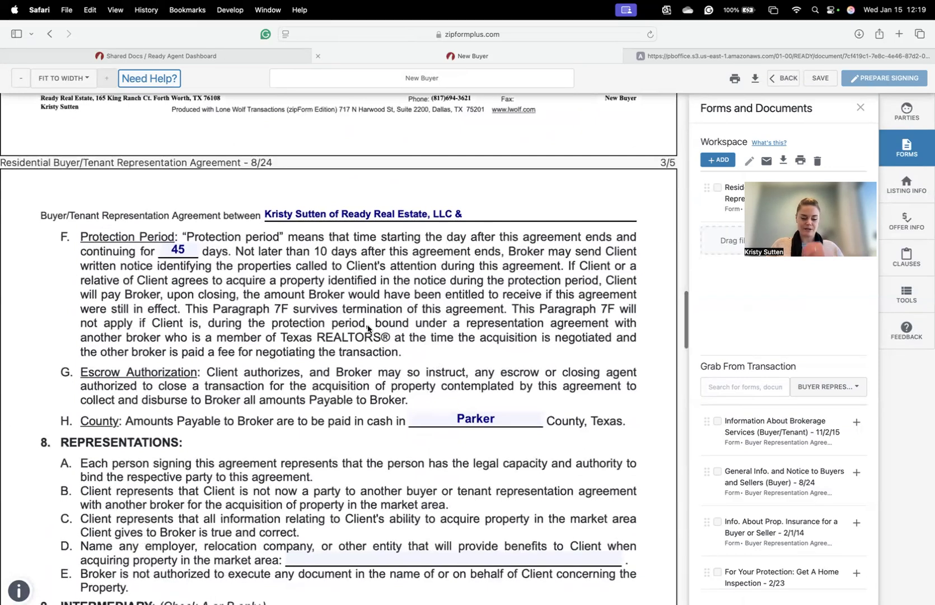
pyautogui.scroll(-4, 366, 331)
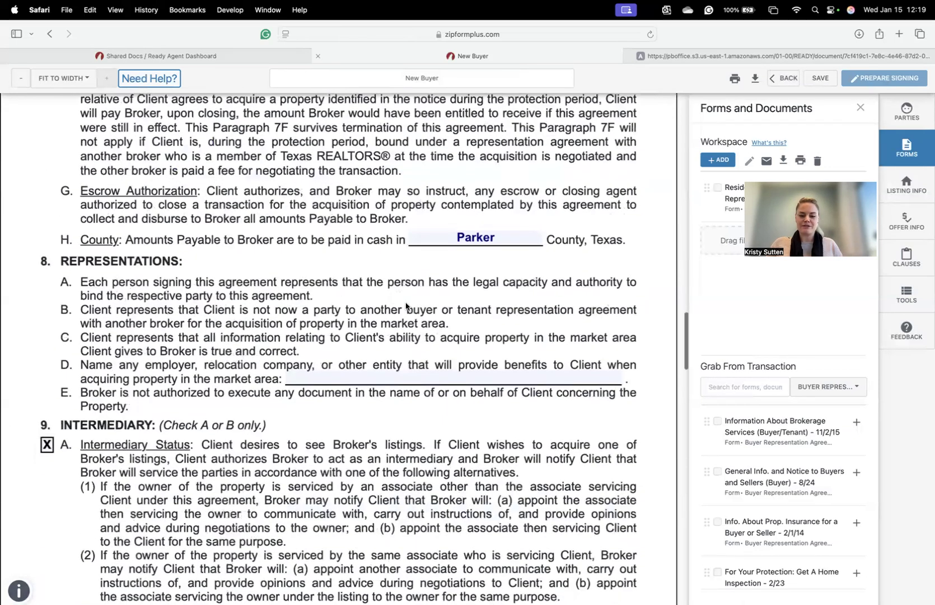
pyautogui.scroll(-1, 448, 302)
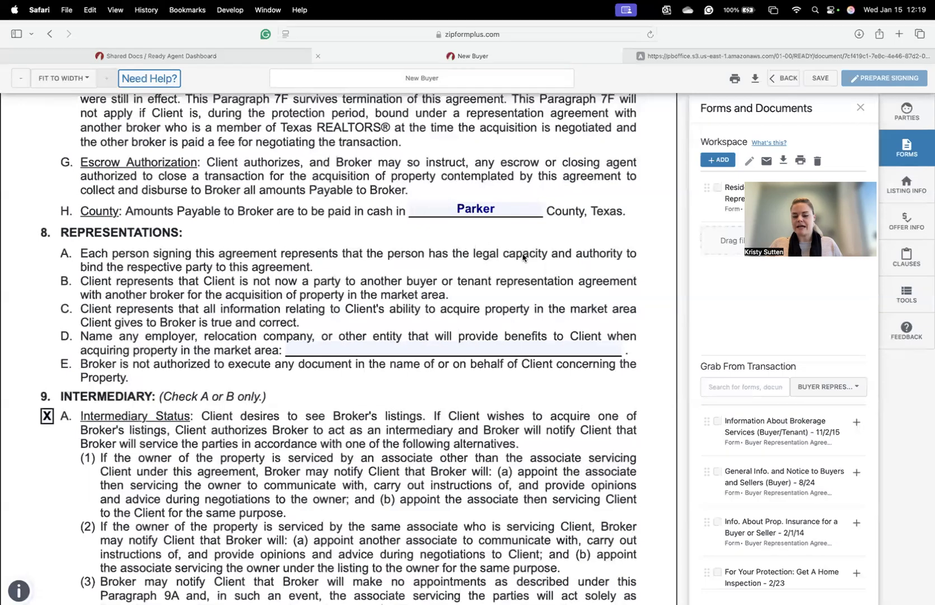
pyautogui.scroll(-5, 509, 288)
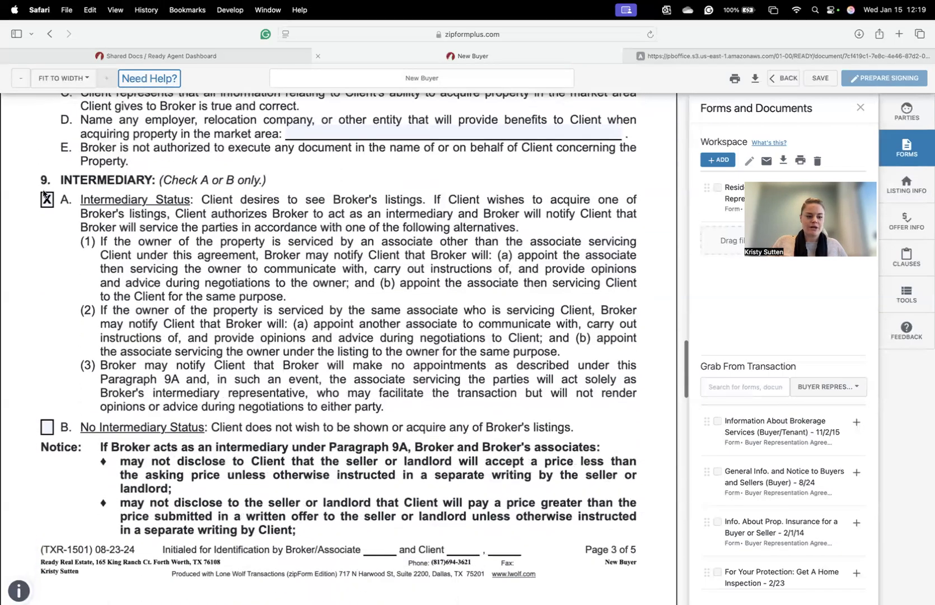
pyautogui.scroll(-12, 348, 288)
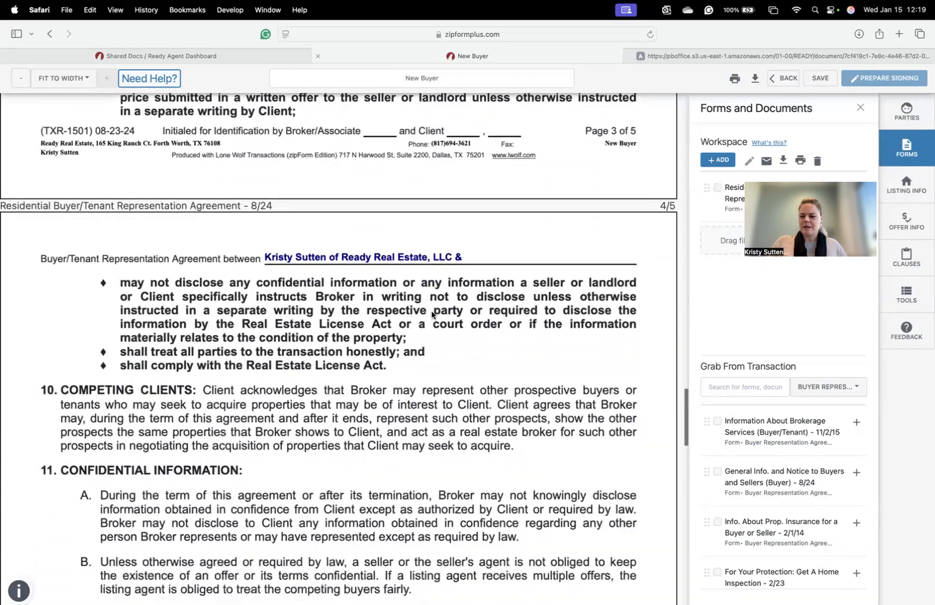
pyautogui.scroll(-8, 432, 311)
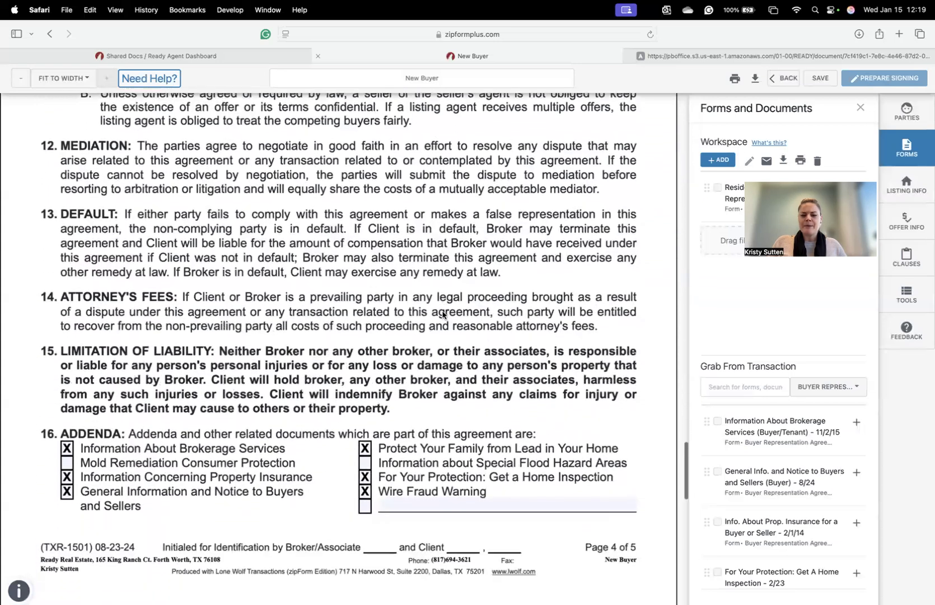
pyautogui.scroll(-3, 446, 312)
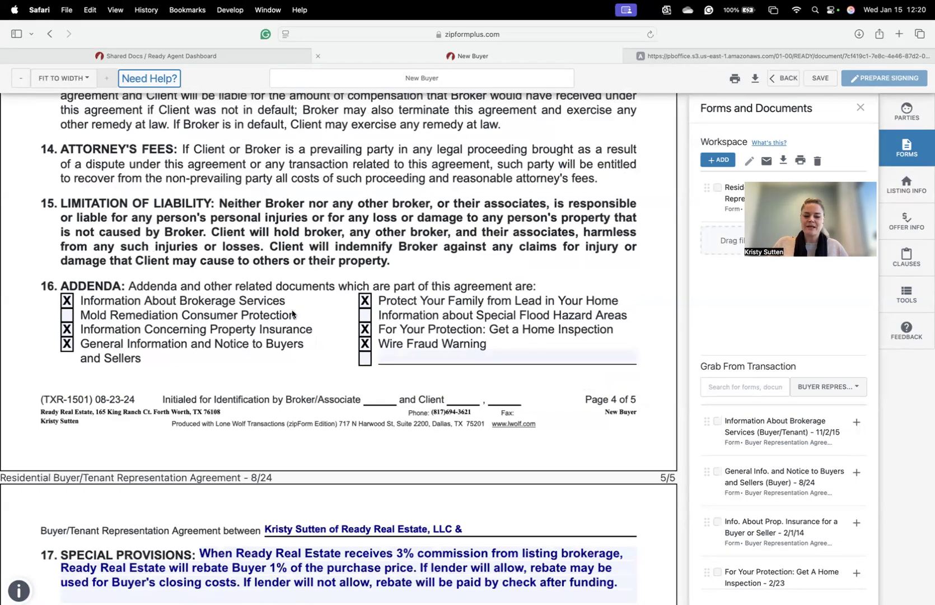
pyautogui.scroll(-1, 386, 347)
pyautogui.scroll(-5, 387, 347)
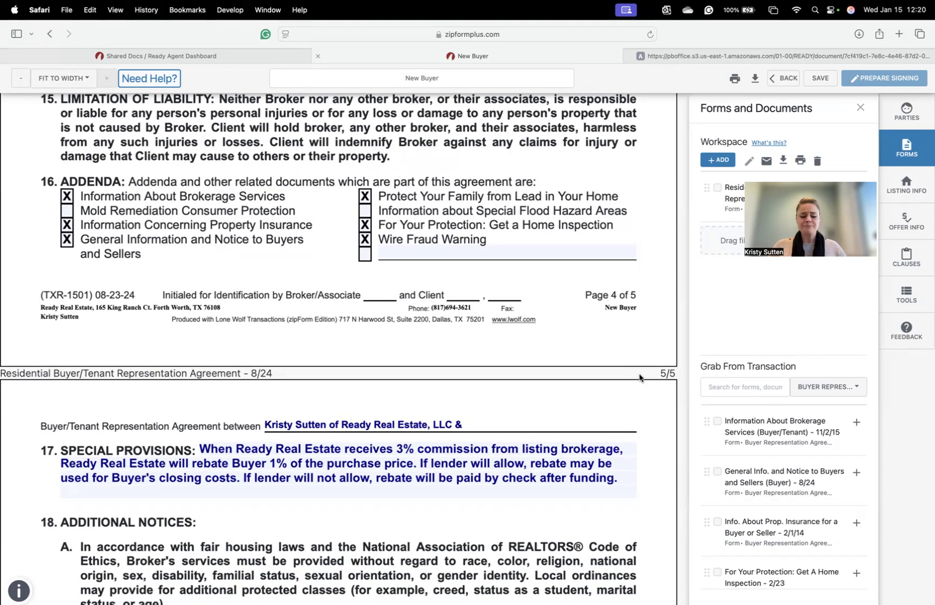
pyautogui.scroll(-4, 641, 372)
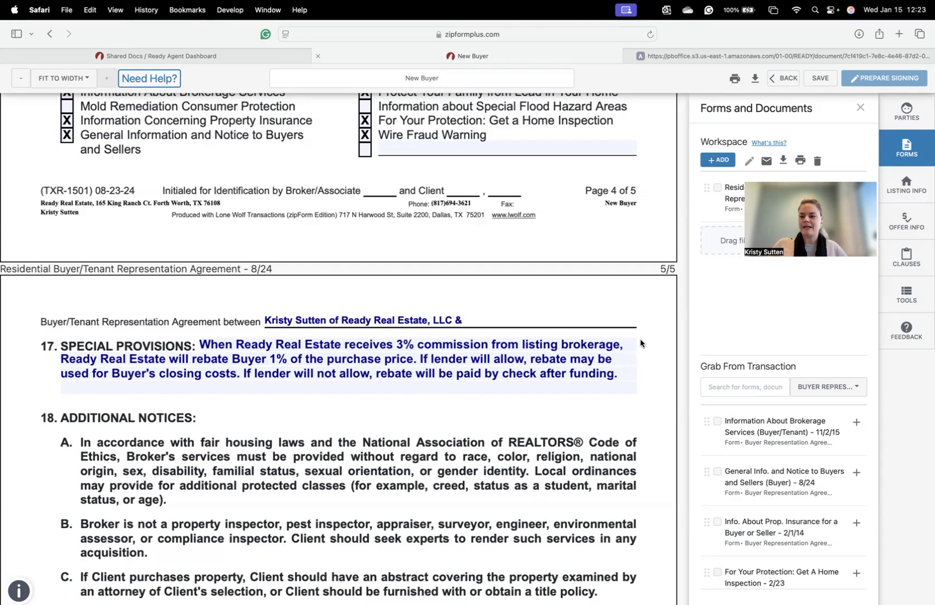
# - Save the long-form agreement, go back to the documents list, and open the General Info form
pyautogui.scroll(-10, 656, 341)
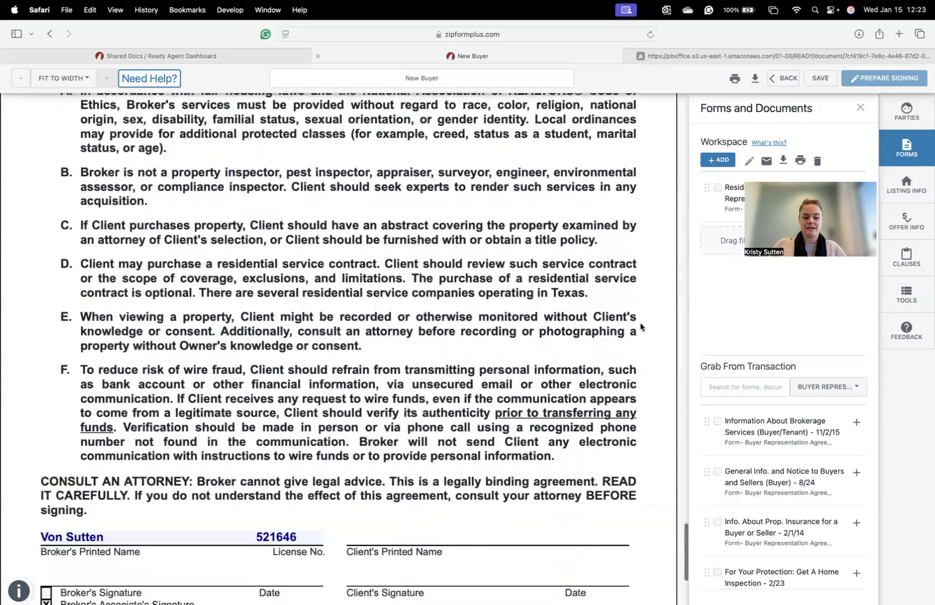
pyautogui.scroll(8, 641, 324)
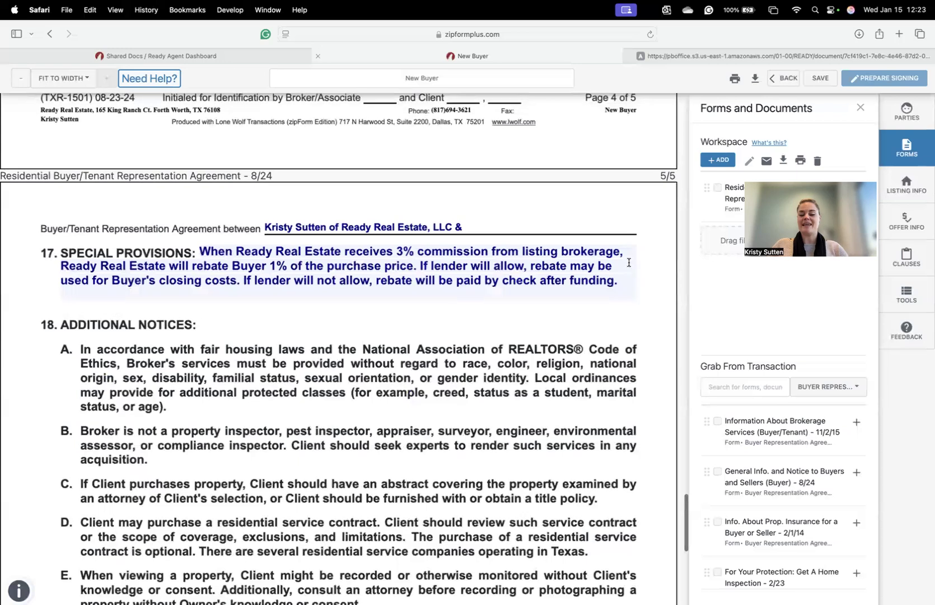
pyautogui.click(813, 79)
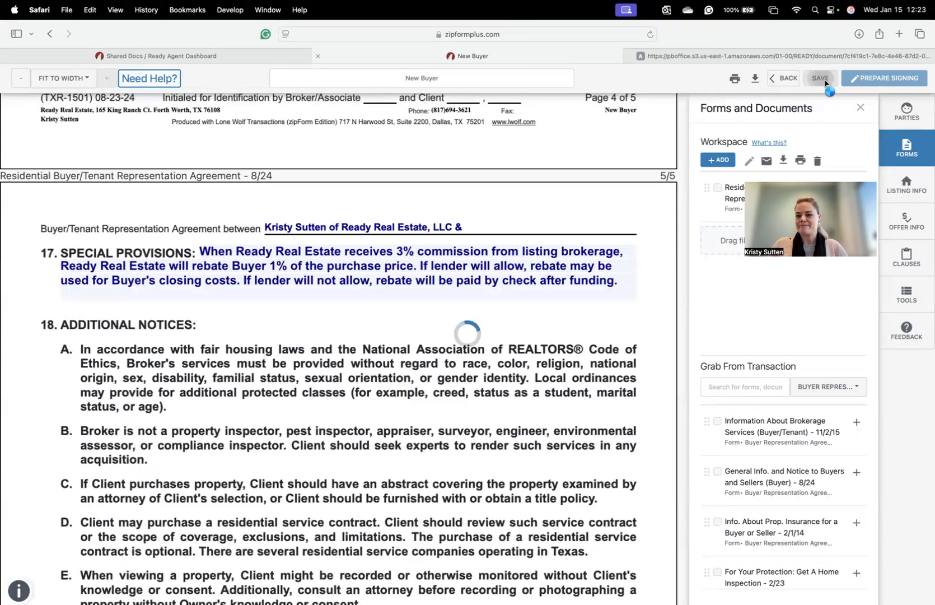
pyautogui.click(790, 79)
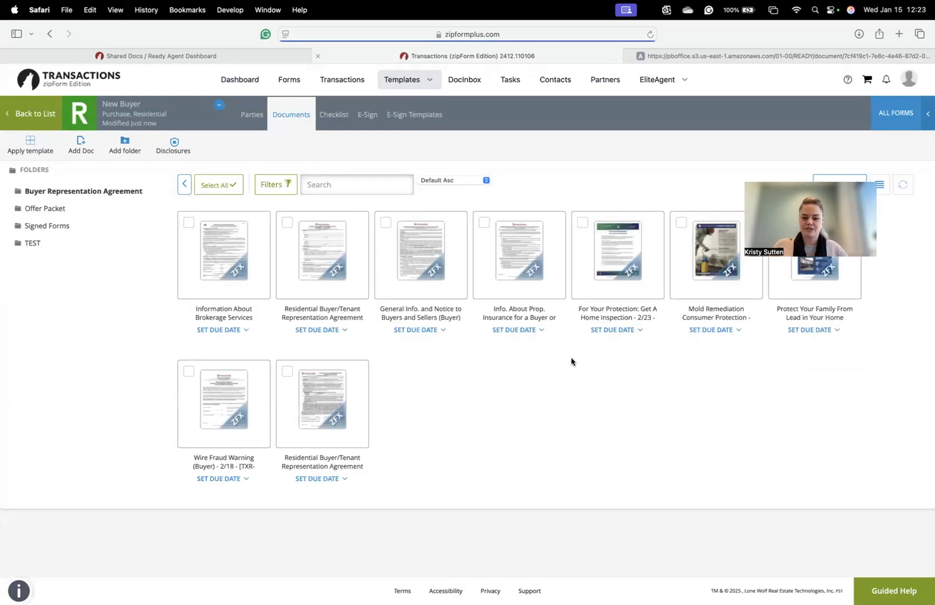
pyautogui.click(432, 269)
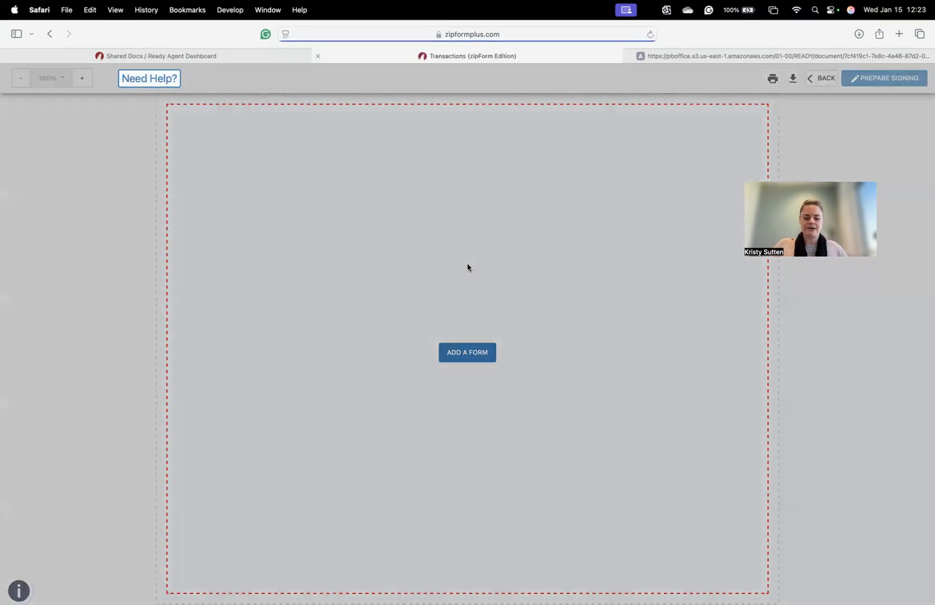
# - Load the General Info. and Notice to Buyers and Sellers form in a new workspace and scroll through all five pages
pyautogui.click(398, 324)
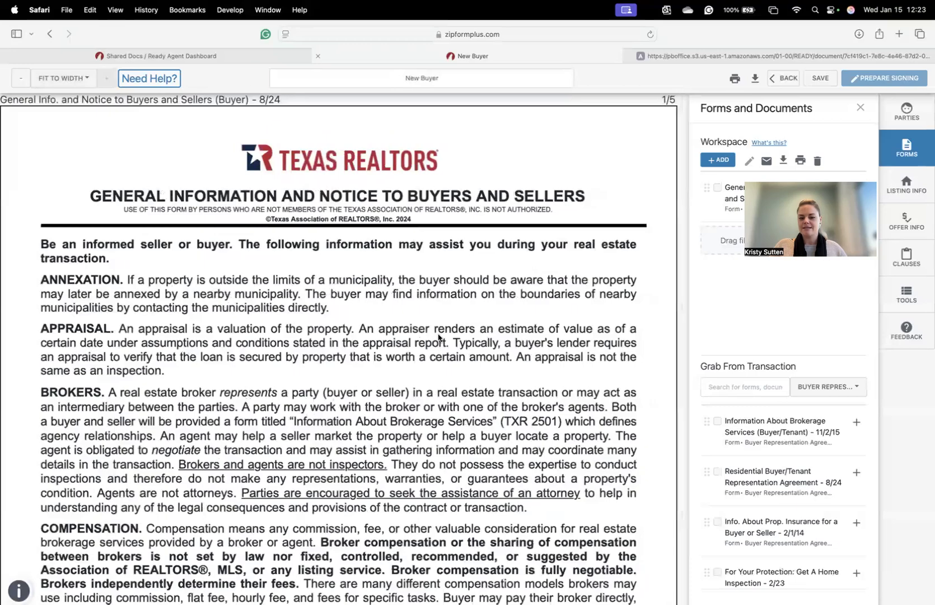
pyautogui.scroll(-4, 448, 333)
pyautogui.scroll(-3, 448, 332)
pyautogui.scroll(2, 450, 328)
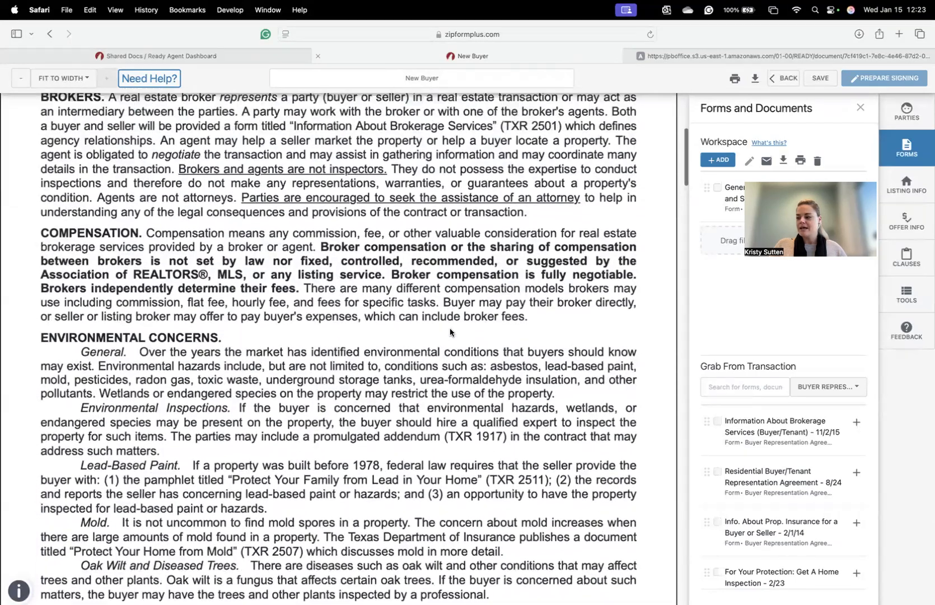
pyautogui.scroll(5, 453, 328)
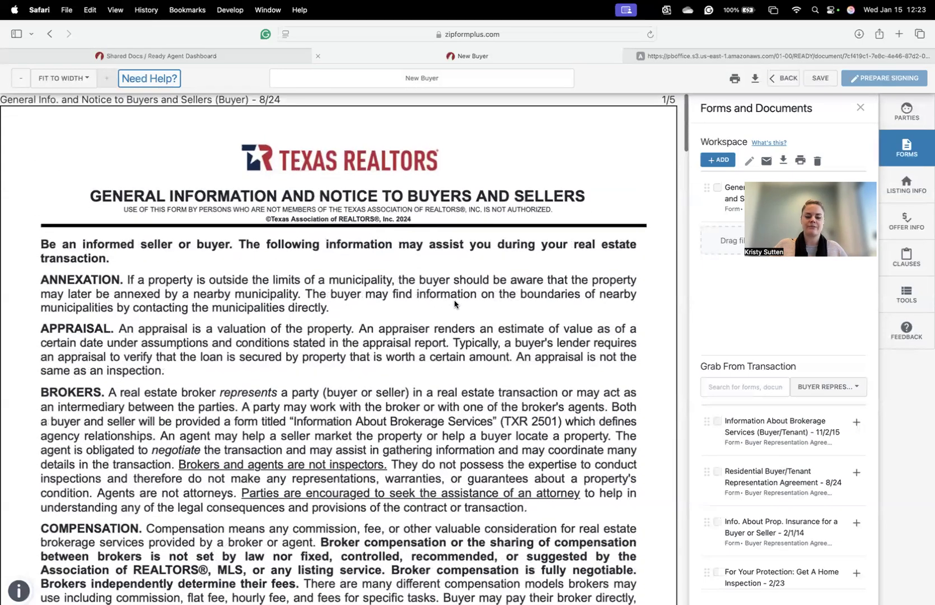
pyautogui.scroll(-3, 454, 304)
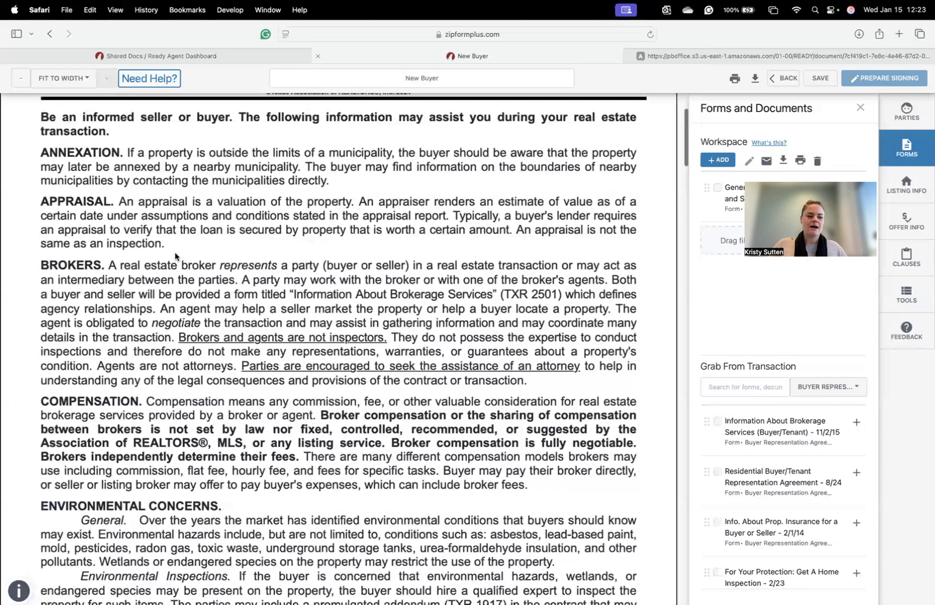
pyautogui.scroll(-3, 176, 257)
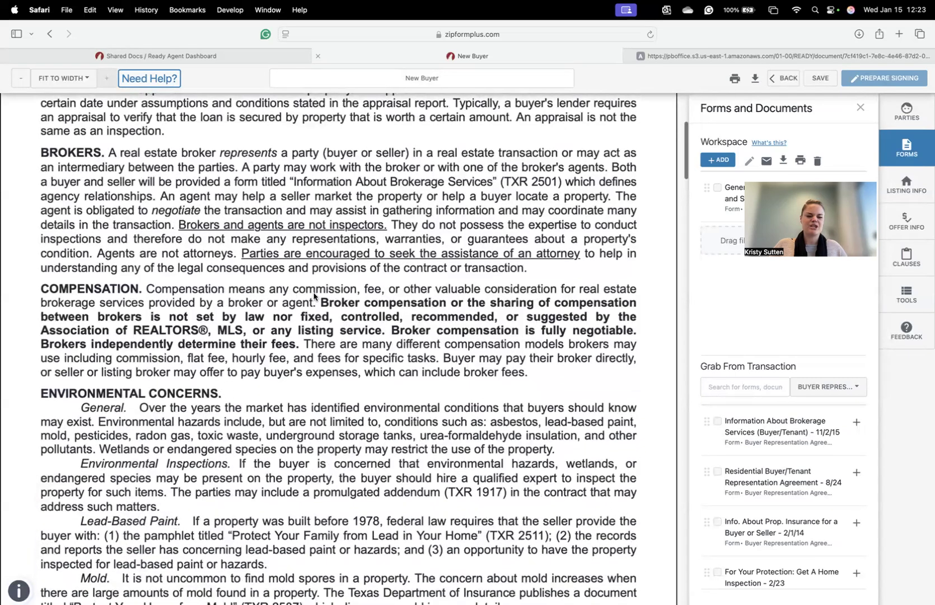
pyautogui.scroll(2, 314, 296)
pyautogui.scroll(-1, 298, 234)
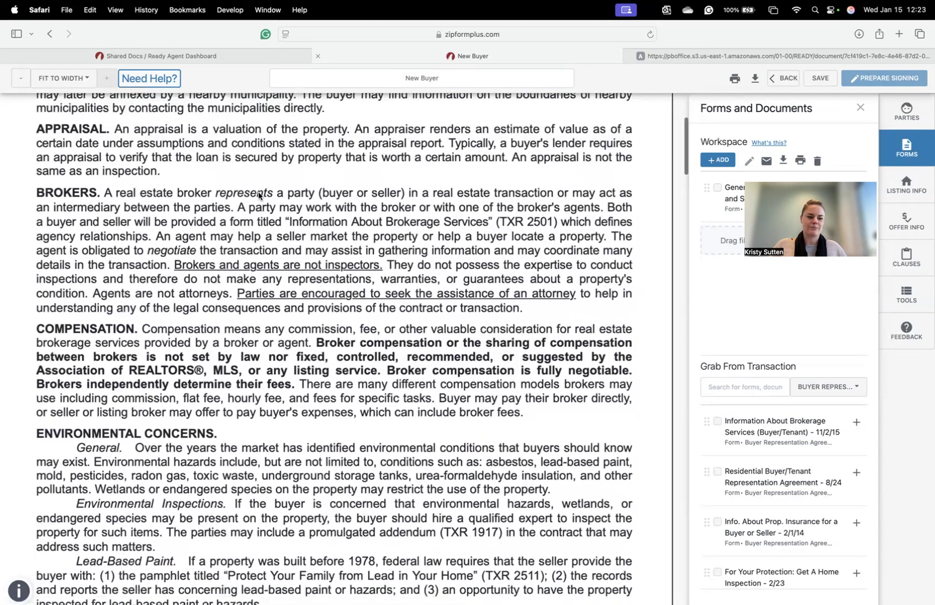
pyautogui.scroll(-15, 196, 230)
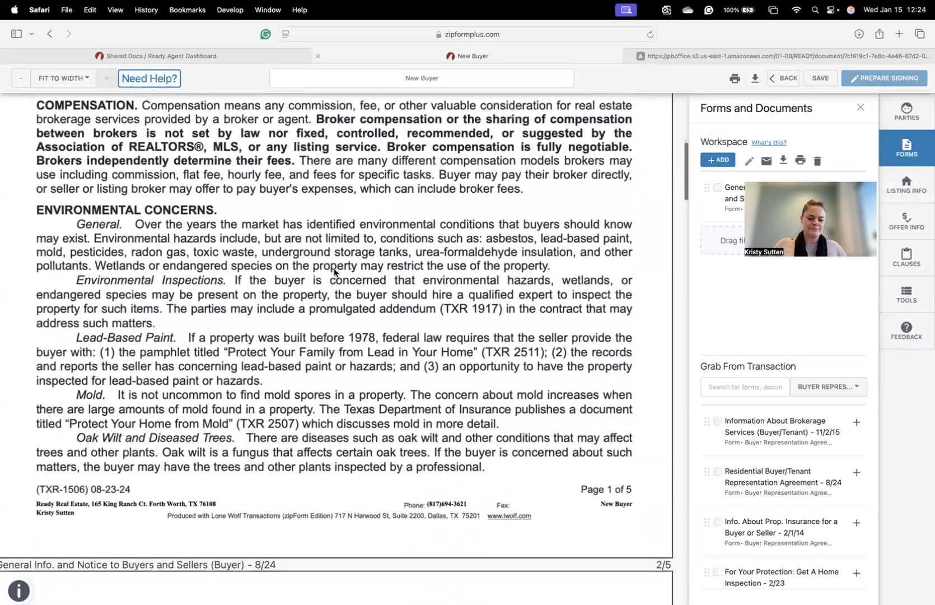
pyautogui.scroll(-4, 340, 267)
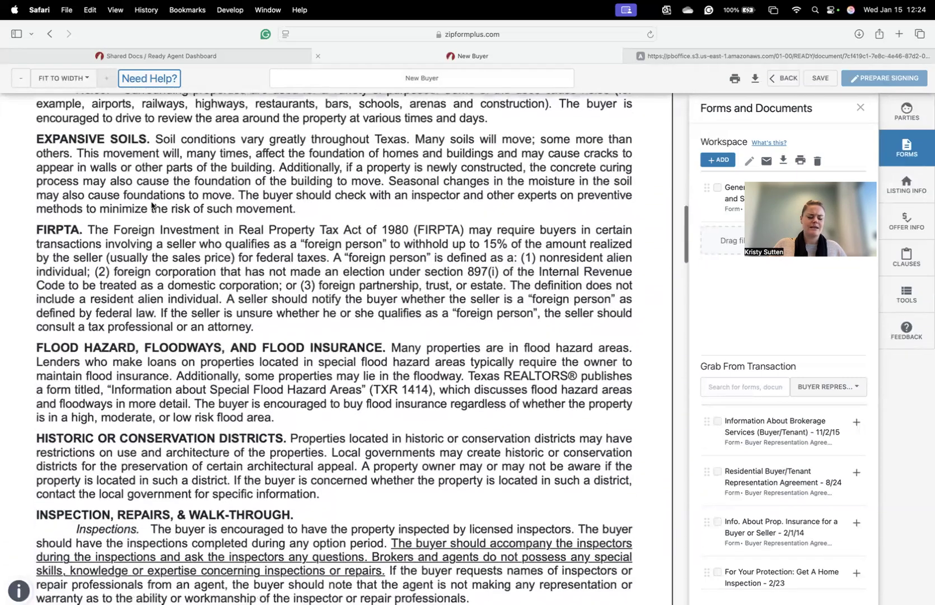
pyautogui.scroll(-7, 236, 272)
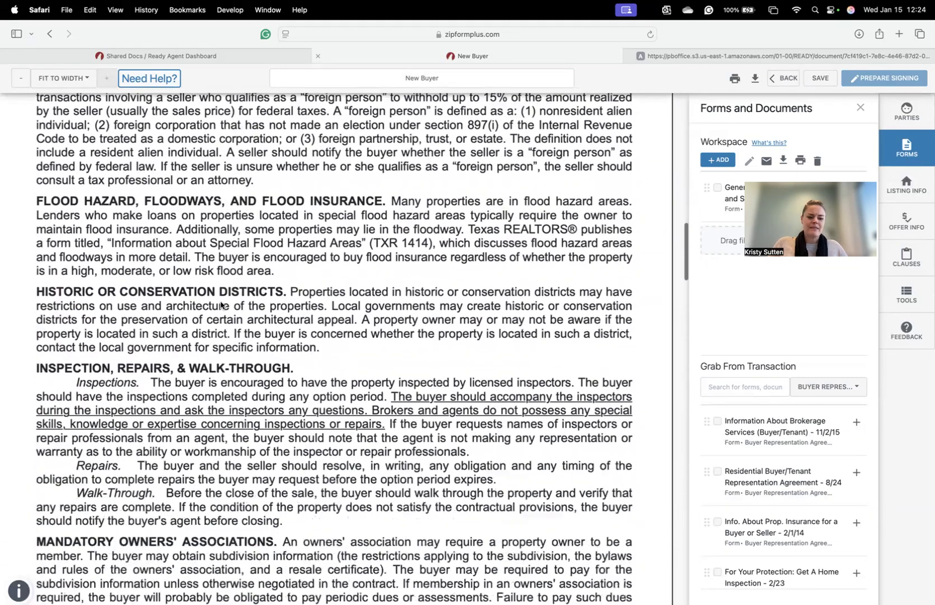
pyautogui.scroll(-20, 350, 375)
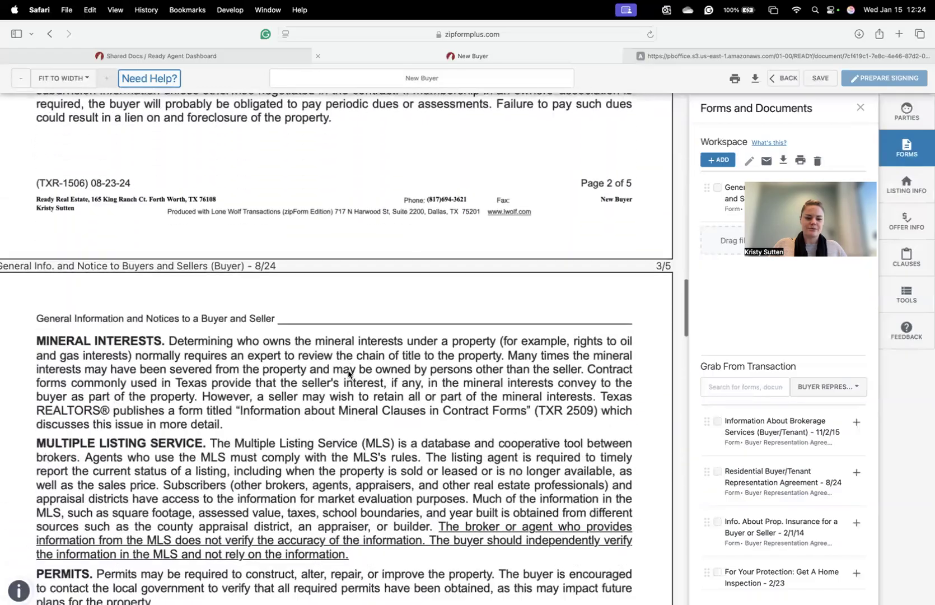
pyautogui.scroll(-20, 348, 374)
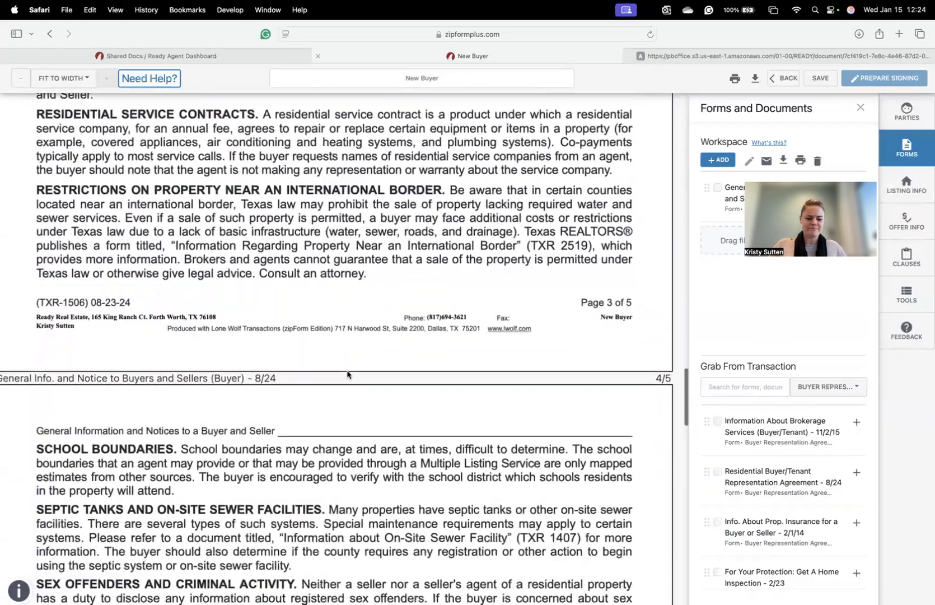
pyautogui.scroll(-1, 346, 375)
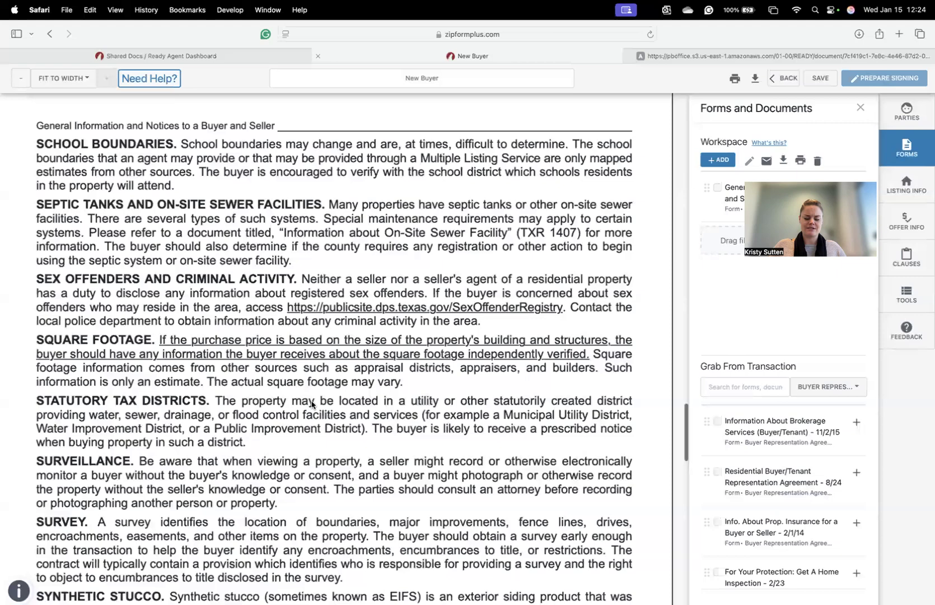
pyautogui.scroll(-12, 311, 404)
pyautogui.scroll(-20, 360, 383)
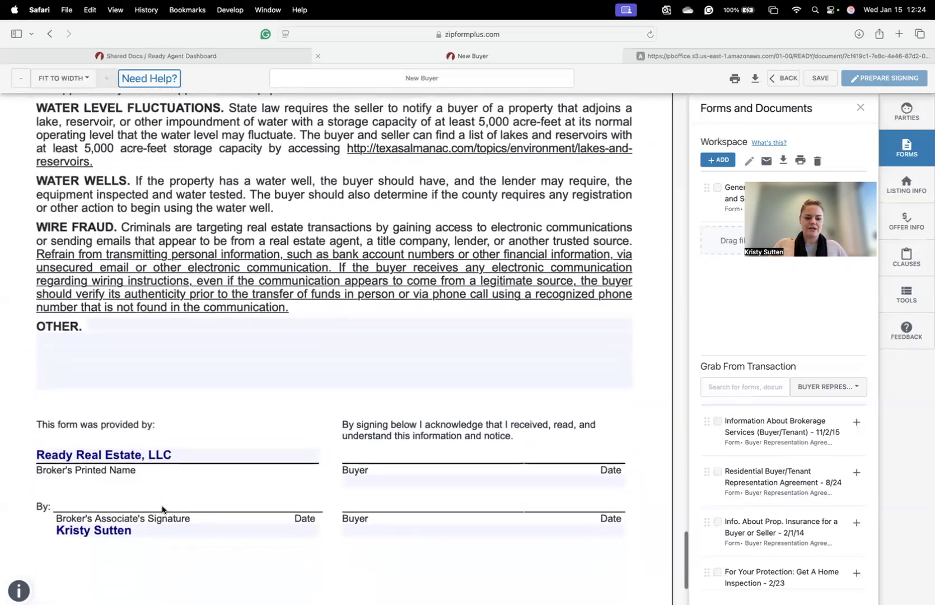
pyautogui.scroll(-1, 162, 508)
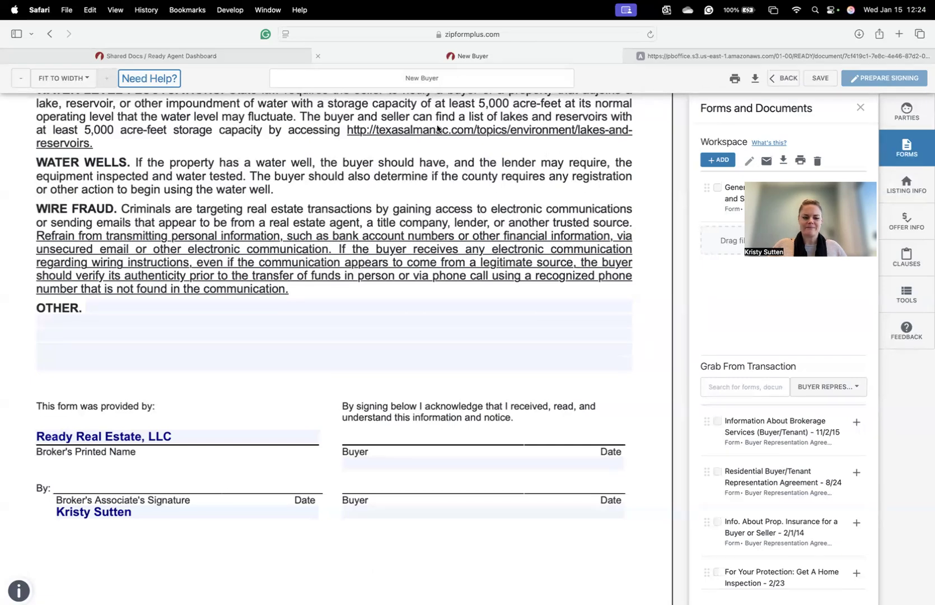
# - Scroll back up the form and return to the template's document list
pyautogui.scroll(8, 504, 294)
pyautogui.scroll(10, 536, 258)
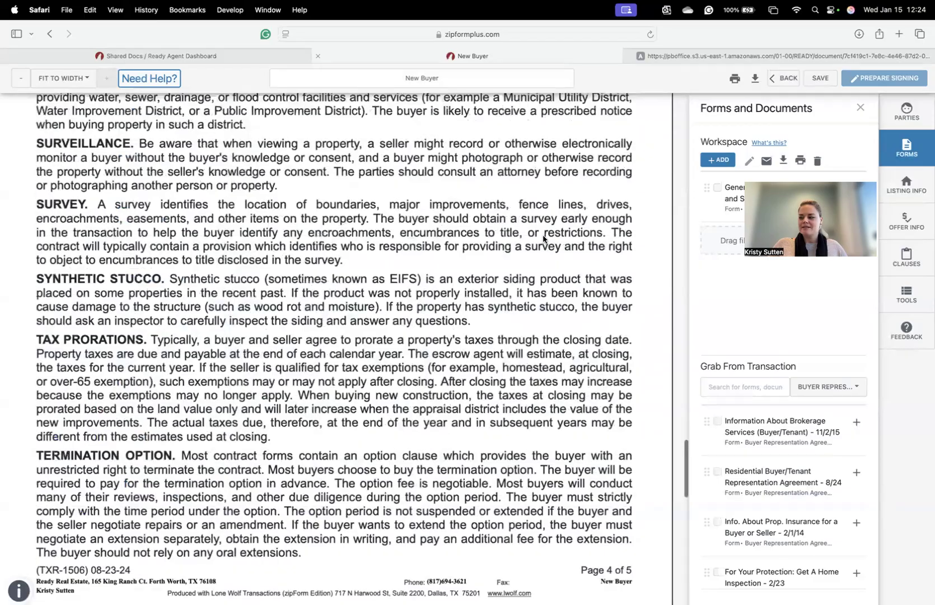
pyautogui.scroll(4, 536, 247)
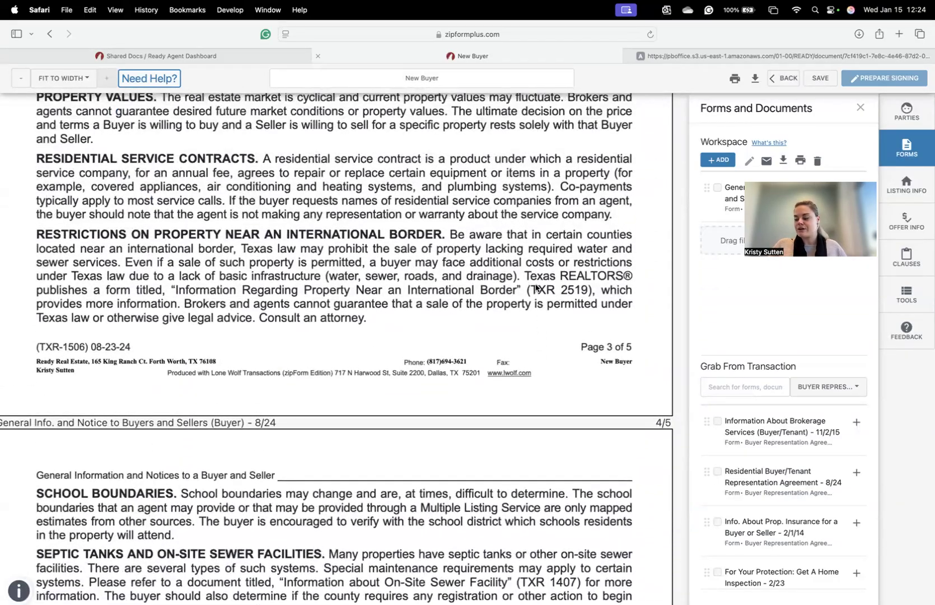
pyautogui.scroll(15, 538, 264)
pyautogui.scroll(20, 567, 239)
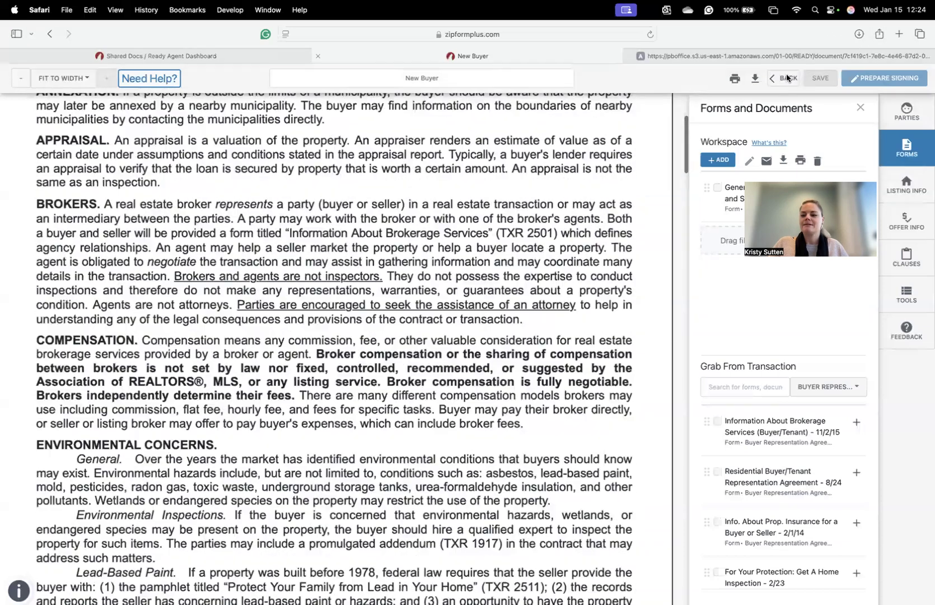
pyautogui.click(787, 78)
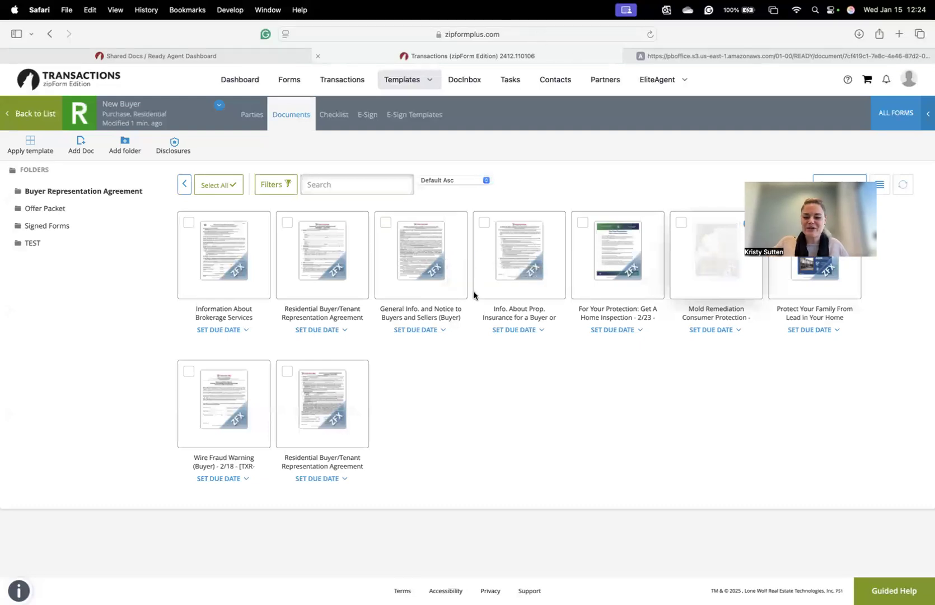
# - Open the Info. About Prop. Insurance form in a new workspace, review it, save, and go back
pyautogui.click(516, 272)
pyautogui.click(393, 322)
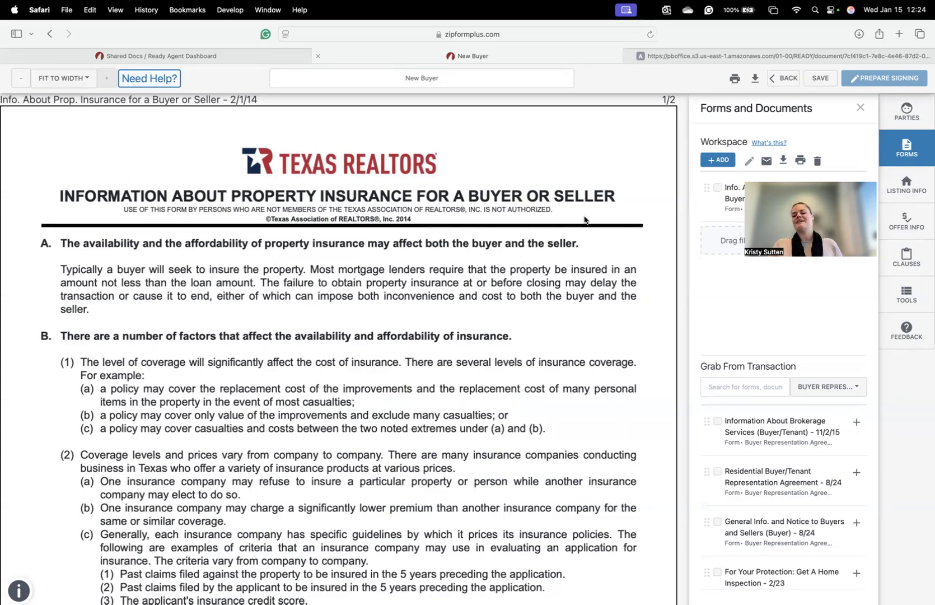
pyautogui.scroll(-5, 378, 271)
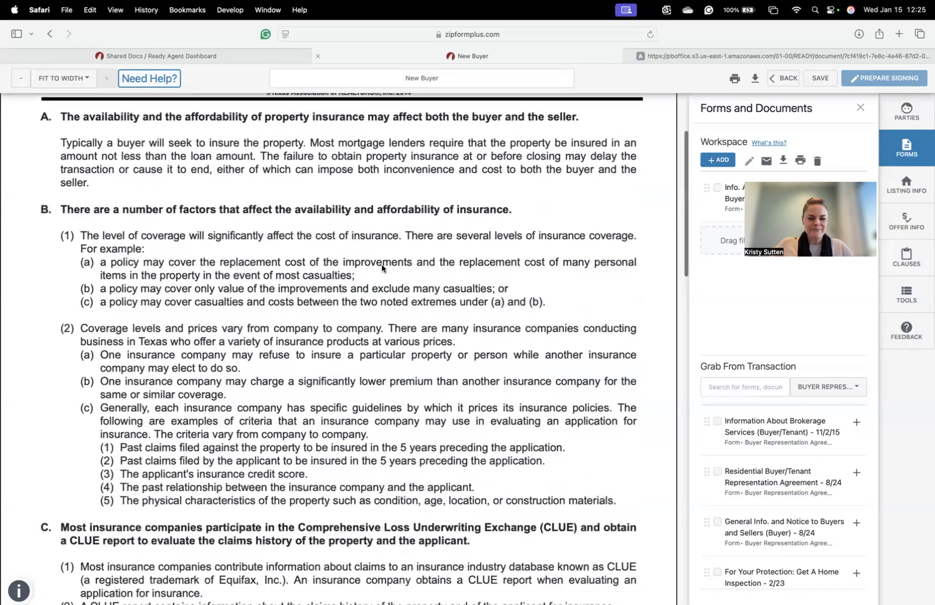
pyautogui.scroll(4, 386, 259)
pyautogui.scroll(1, 387, 259)
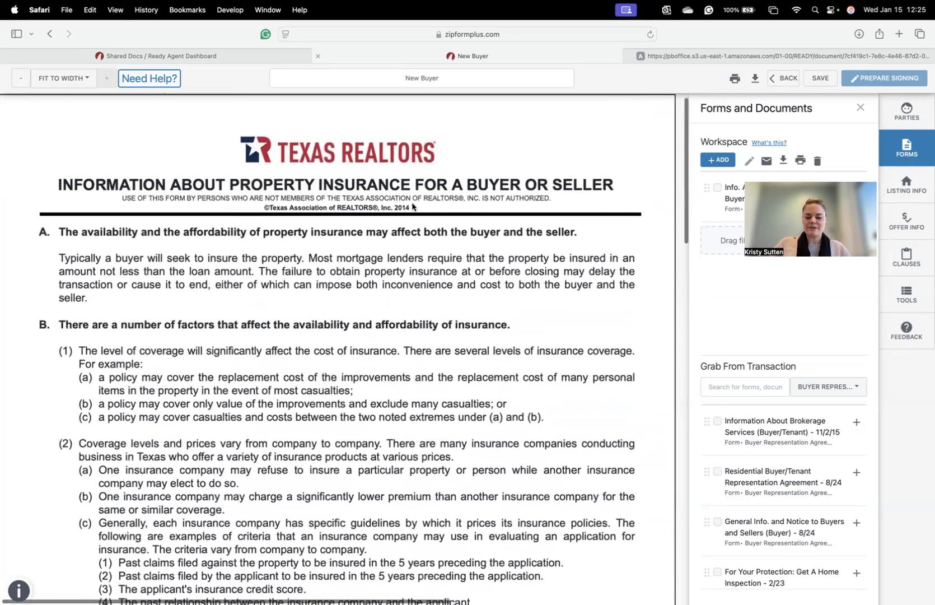
pyautogui.scroll(-6, 477, 286)
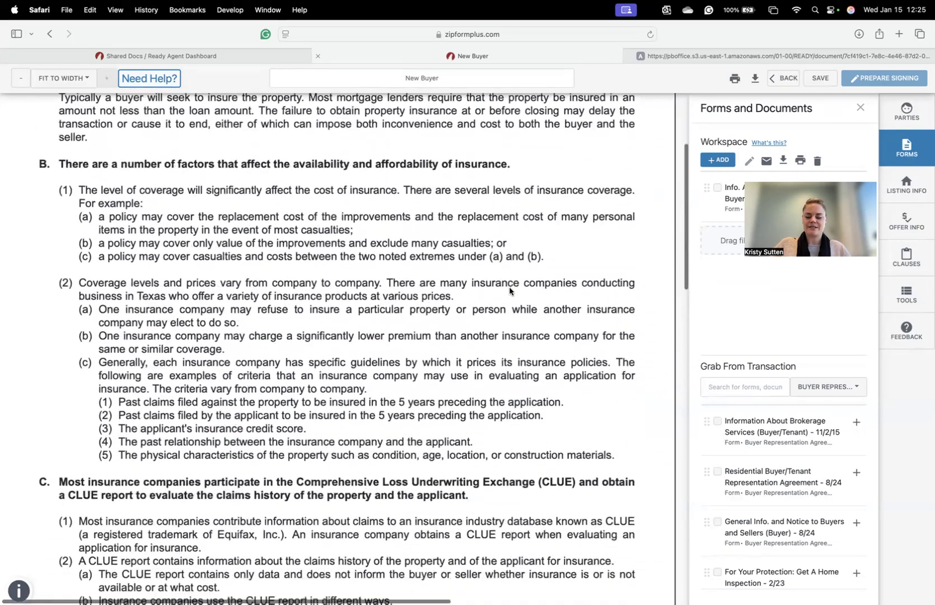
pyautogui.scroll(-15, 518, 290)
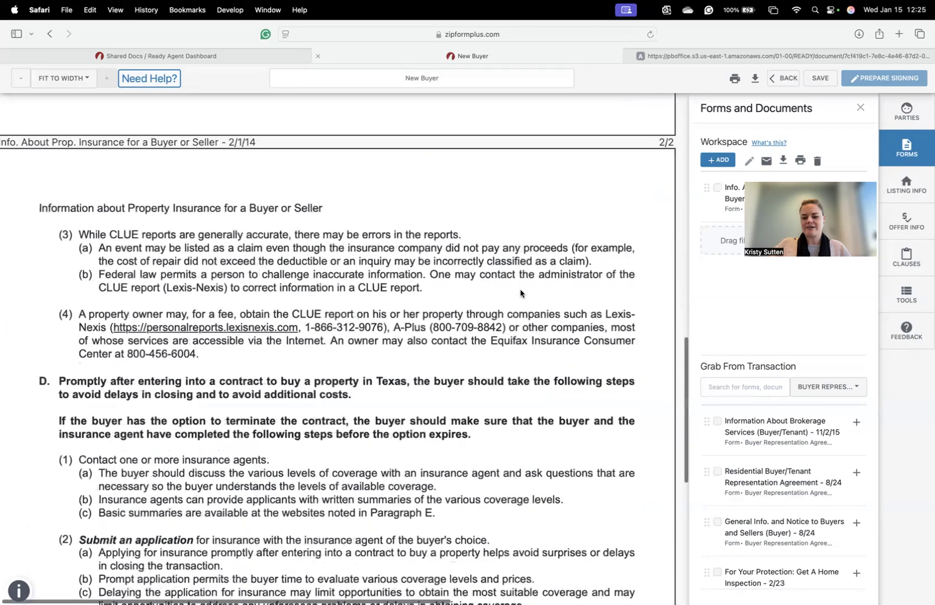
pyautogui.scroll(-4, 593, 335)
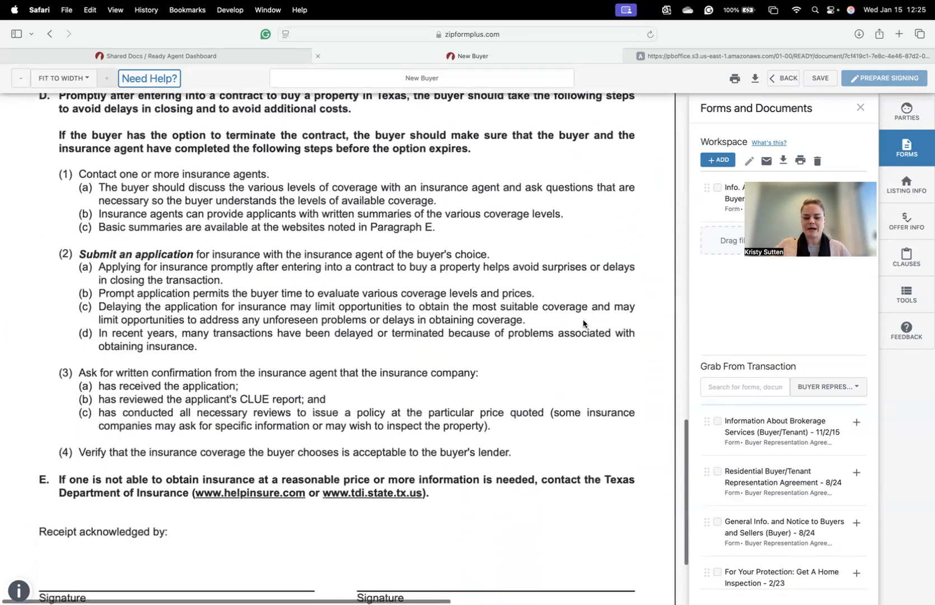
pyautogui.scroll(20, 580, 319)
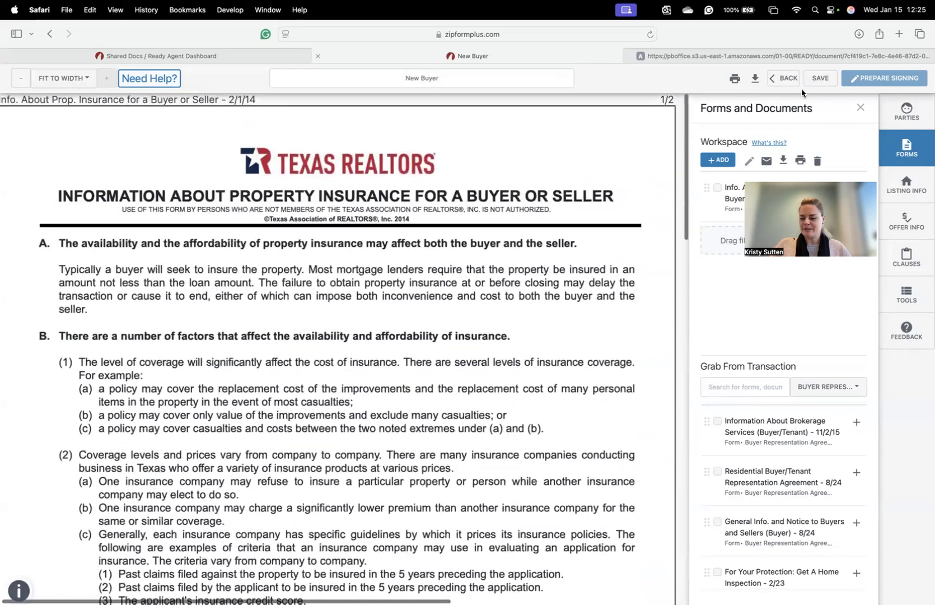
pyautogui.click(815, 81)
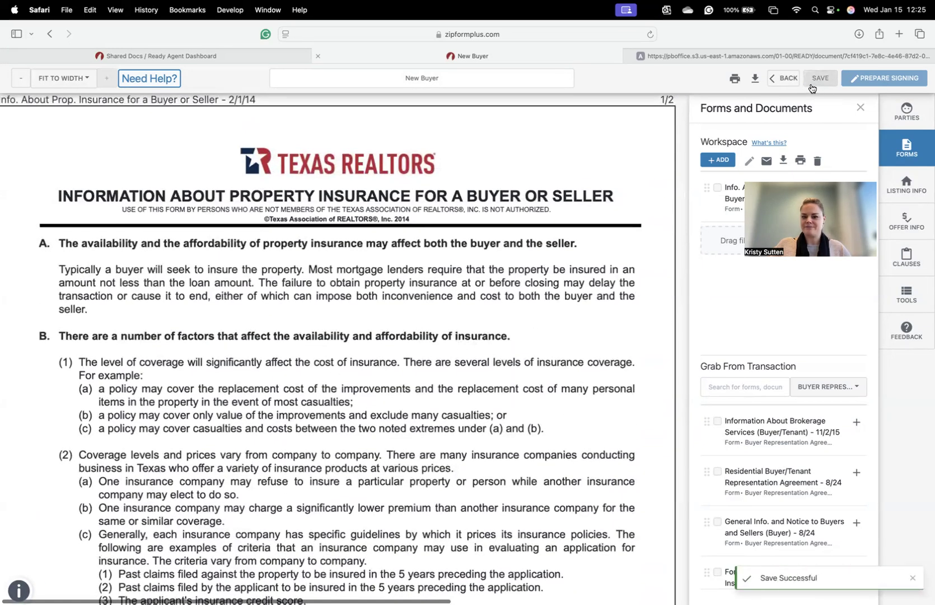
pyautogui.click(787, 78)
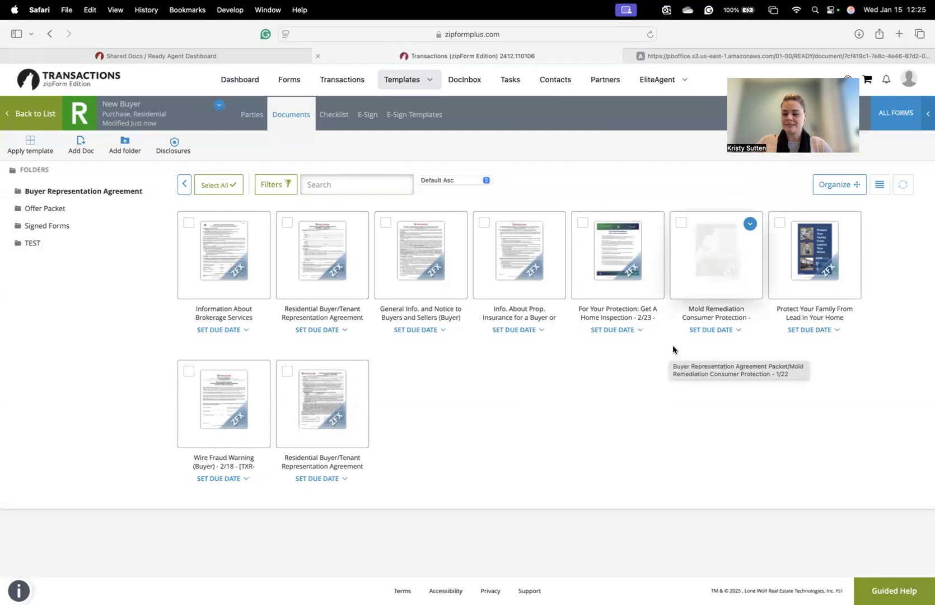
# - Load the For Your Protection: Get A Home Inspection - 2/23 form in a new workspace, then go to Shared Docs
pyautogui.click(612, 268)
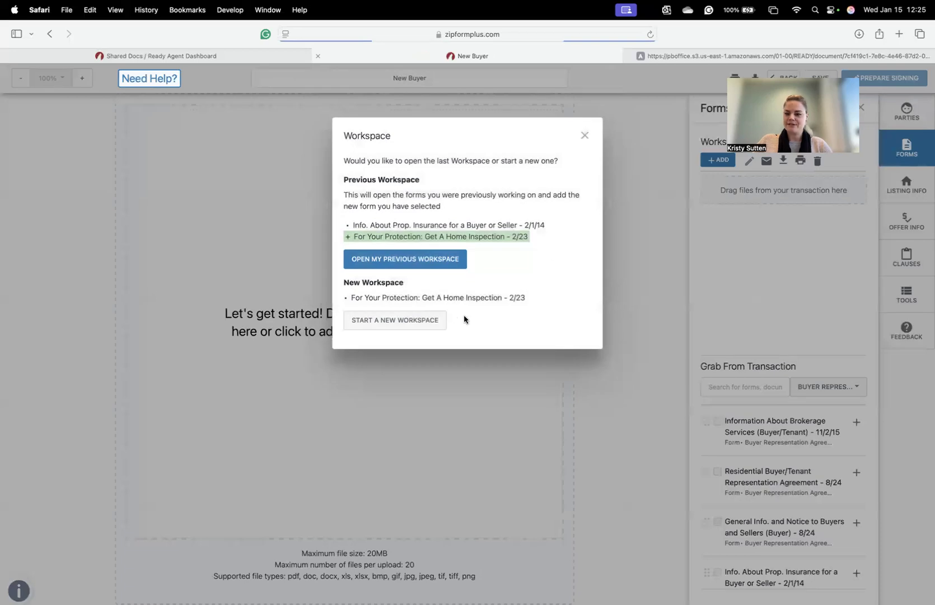
pyautogui.click(418, 319)
pyautogui.scroll(-10, 566, 307)
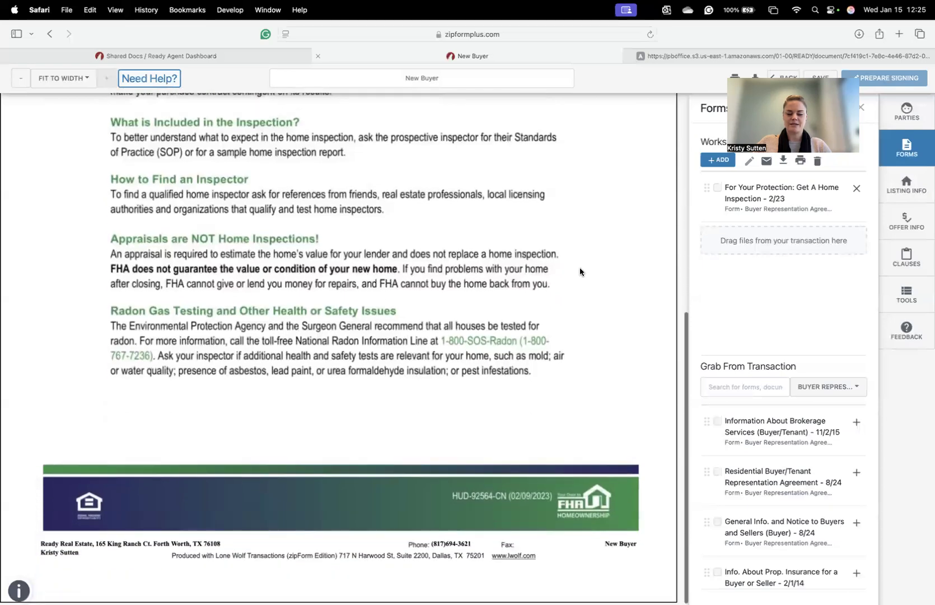
pyautogui.scroll(10, 580, 272)
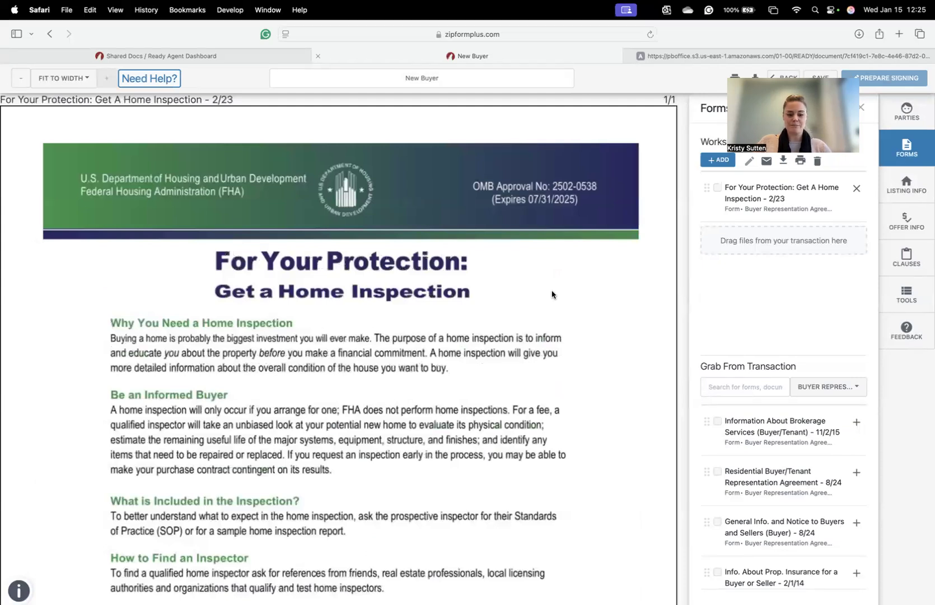
pyautogui.click(235, 61)
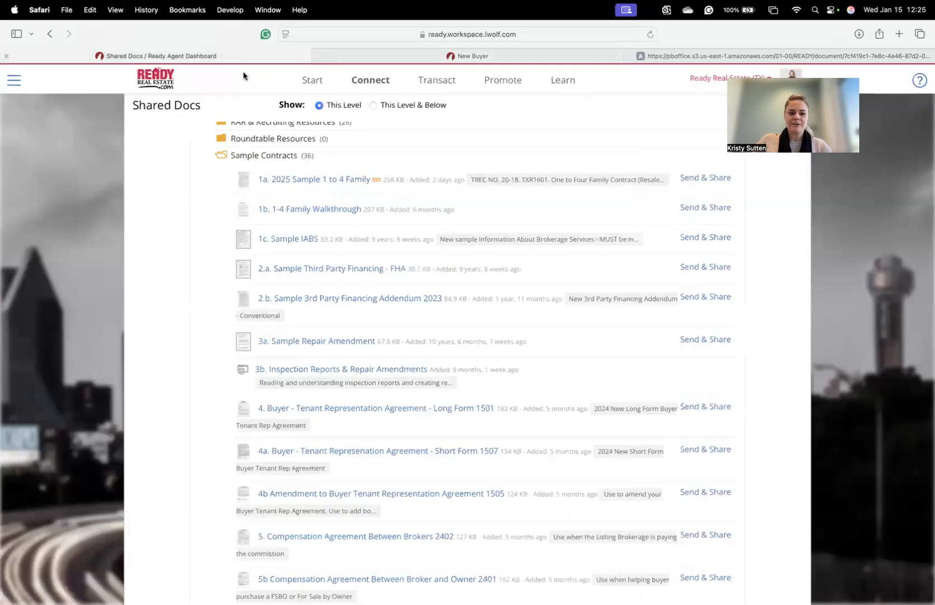
# - Expand the Property Inspections, Reports, and Disclosures folder in Shared Docs, then return to the New Buyer tab
pyautogui.click(290, 155)
pyautogui.scroll(2, 381, 207)
pyautogui.scroll(1, 396, 209)
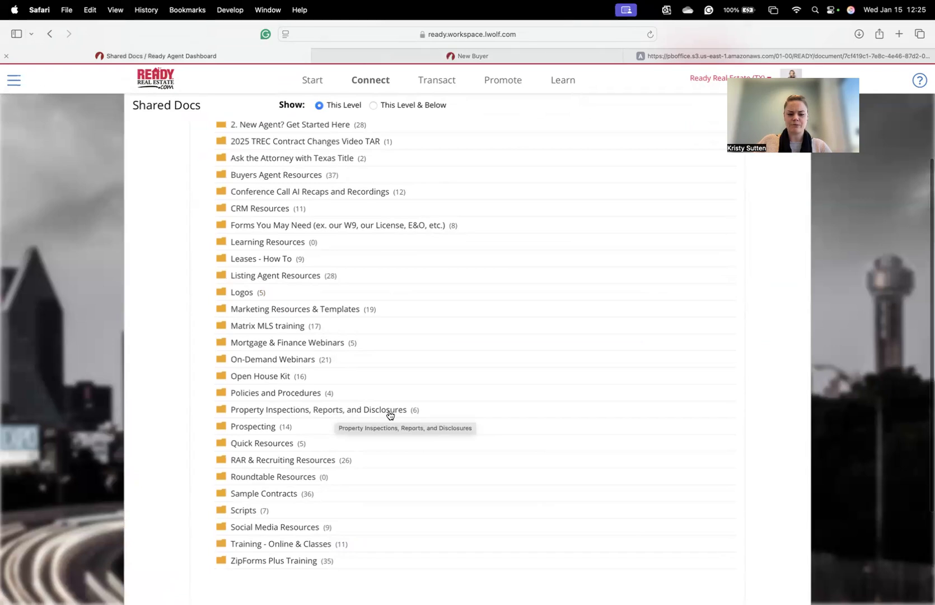
pyautogui.click(335, 413)
pyautogui.scroll(-5, 560, 386)
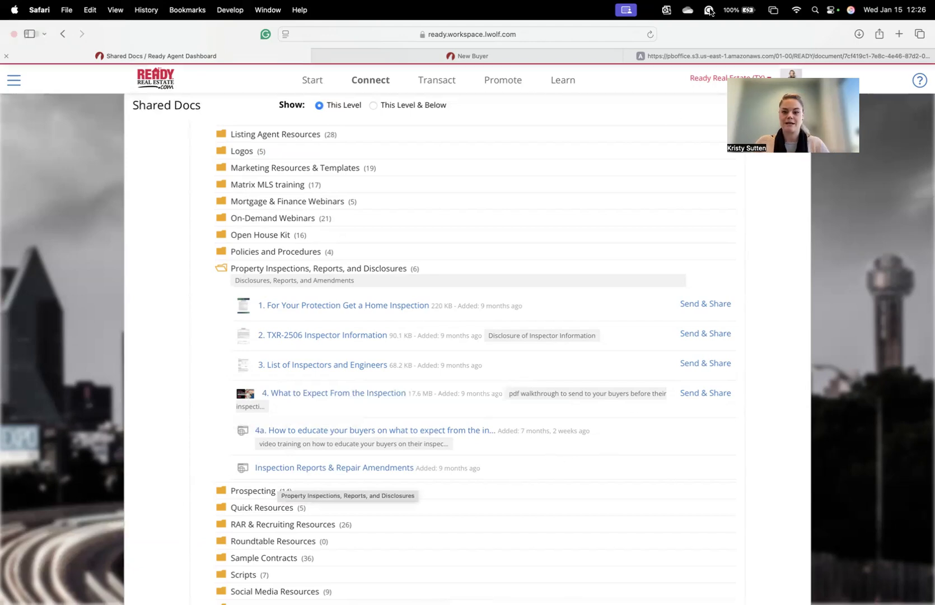
pyautogui.click(565, 55)
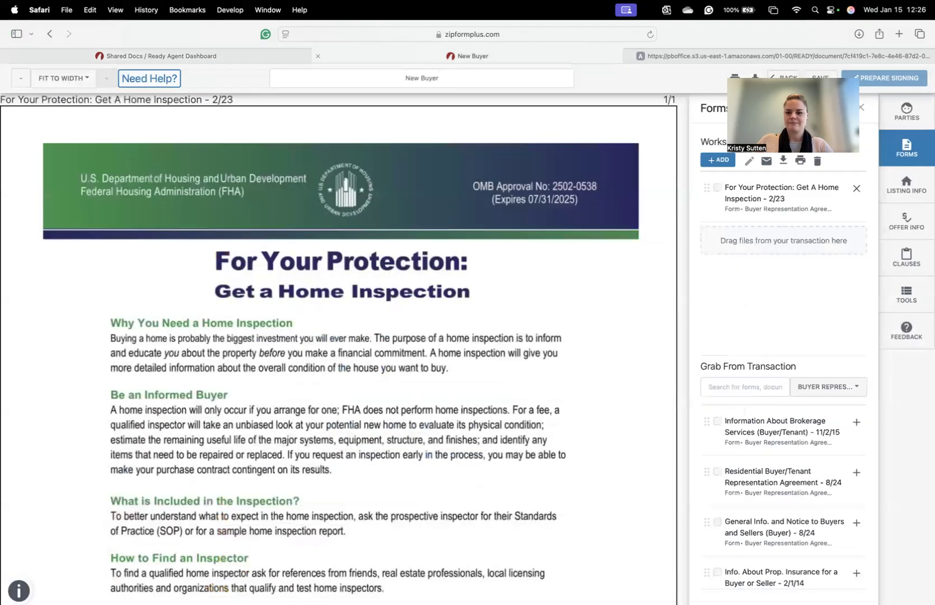
# - Return to the template's documents and open the Wire Fraud Warning (Buyer) form in a new workspace
pyautogui.click(783, 78)
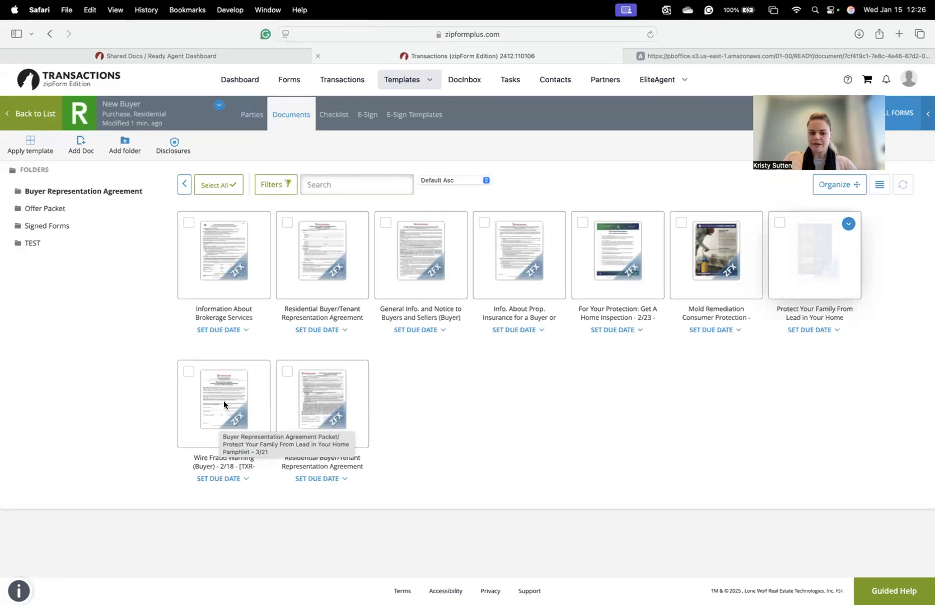
pyautogui.click(223, 400)
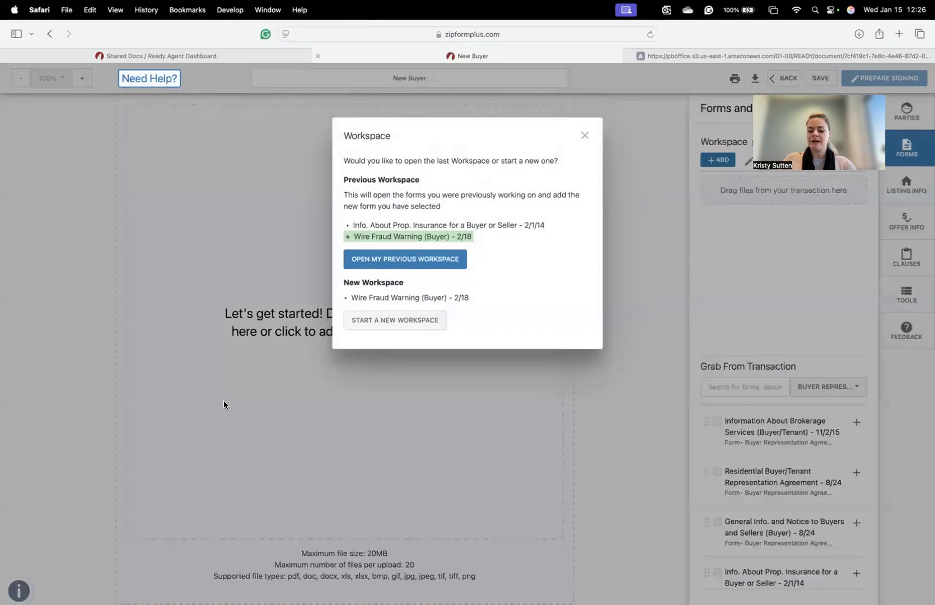
pyautogui.click(397, 322)
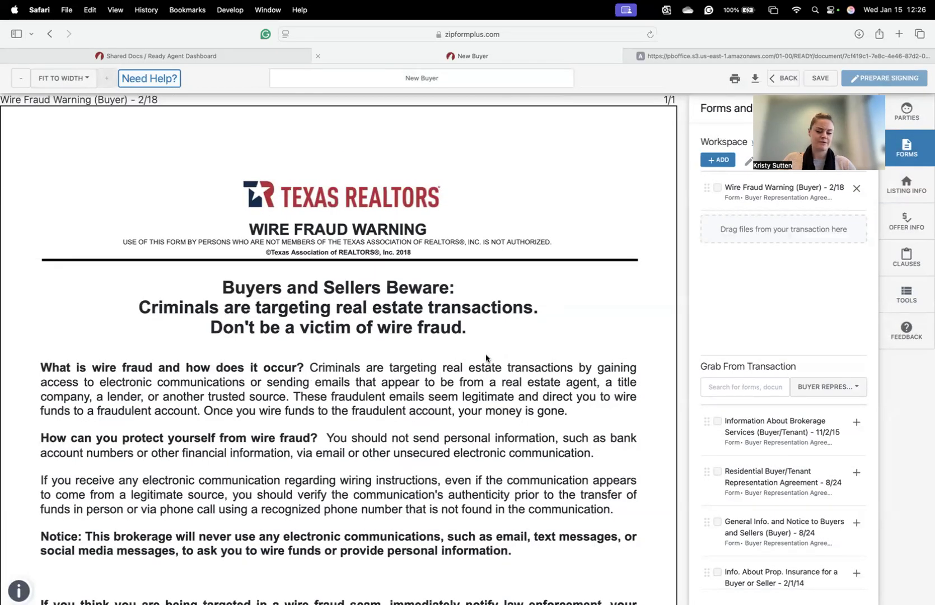
# - Scroll through the Wire Fraud Warning form, then go back to the document list
pyautogui.scroll(-10, 485, 358)
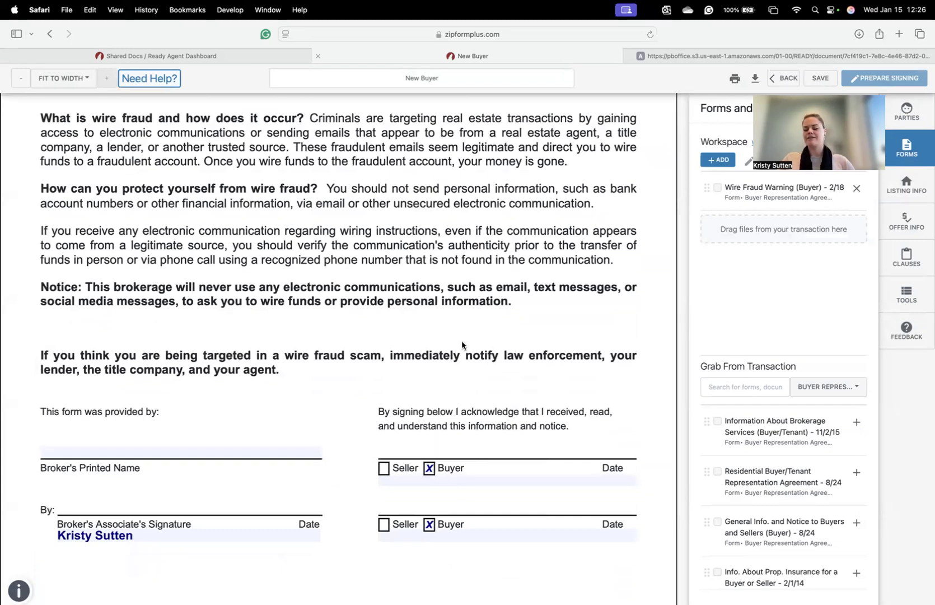
pyautogui.scroll(5, 370, 317)
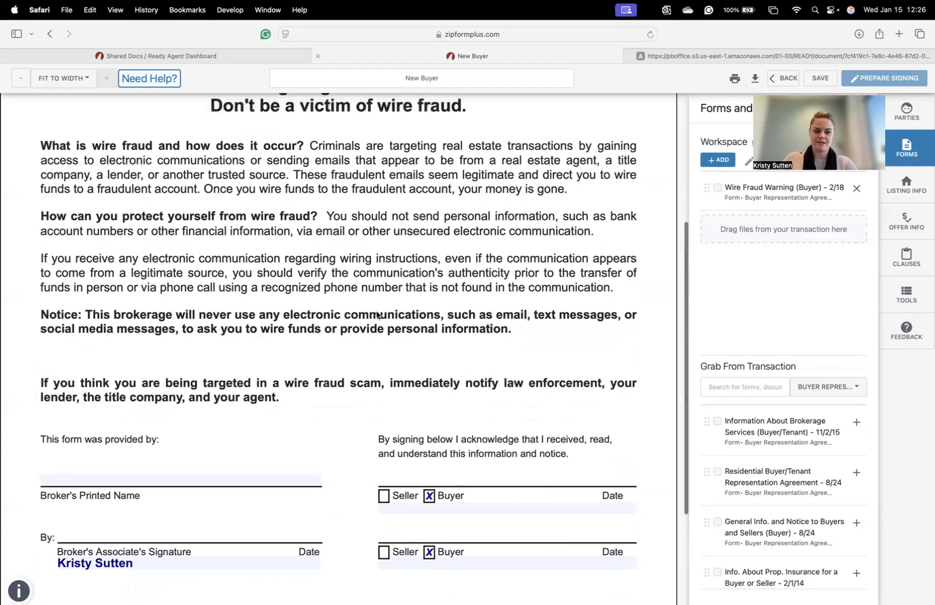
pyautogui.scroll(3, 502, 294)
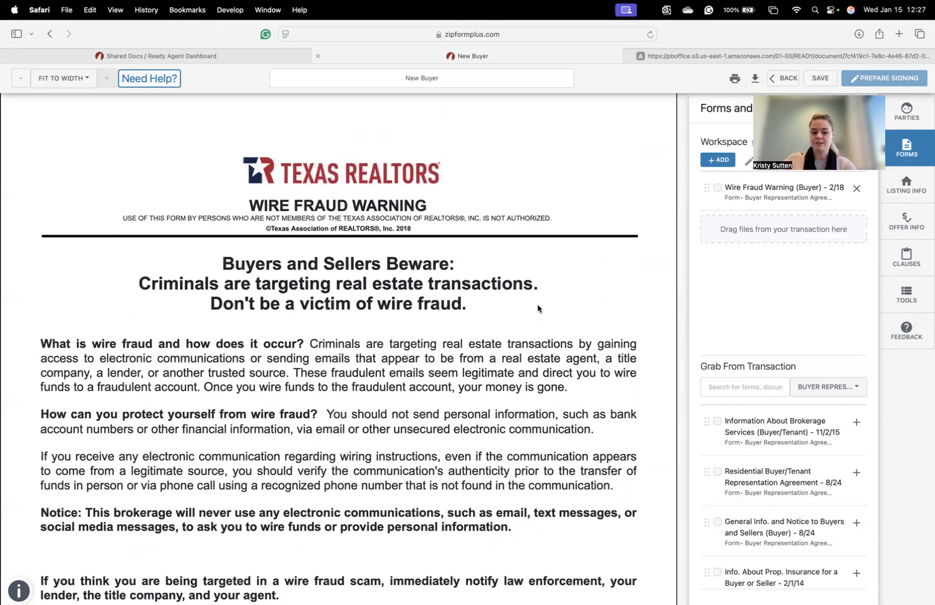
pyautogui.scroll(-5, 539, 305)
pyautogui.scroll(-4, 269, 218)
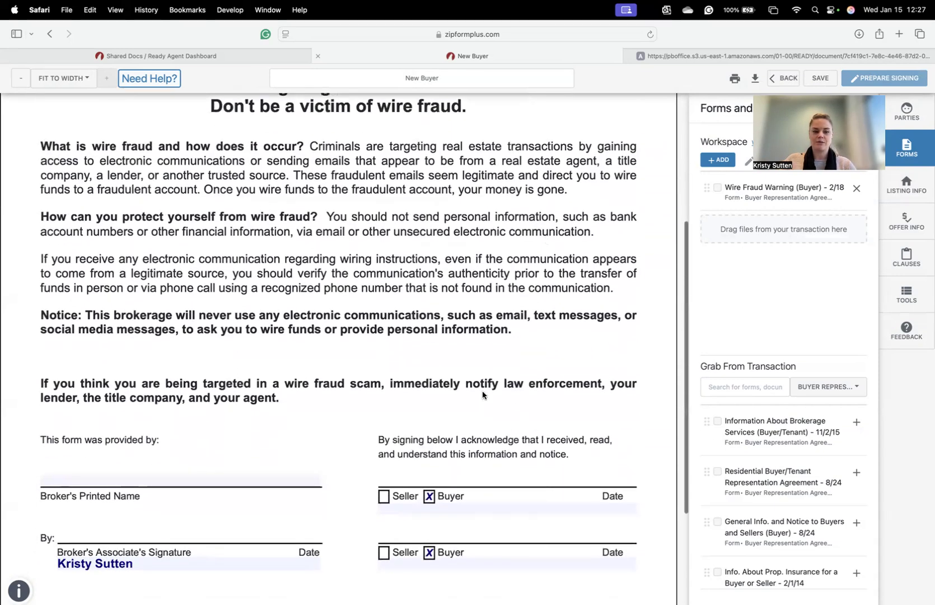
pyautogui.scroll(5, 277, 263)
pyautogui.scroll(-1, 338, 314)
pyautogui.scroll(5, 516, 259)
pyautogui.click(789, 79)
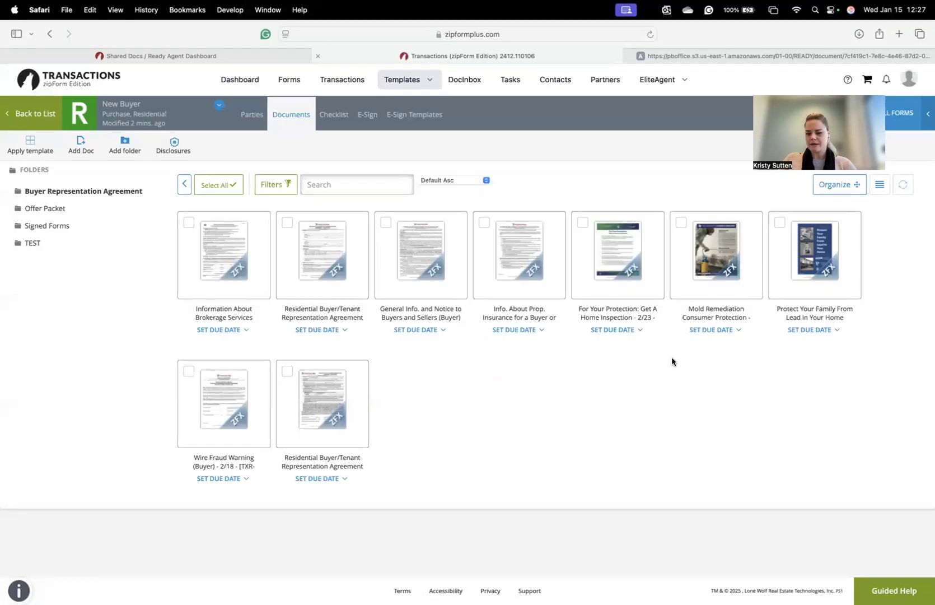
# - Go up to the New Buyer template's overview of its four folders
pyautogui.moveTo(723, 290)
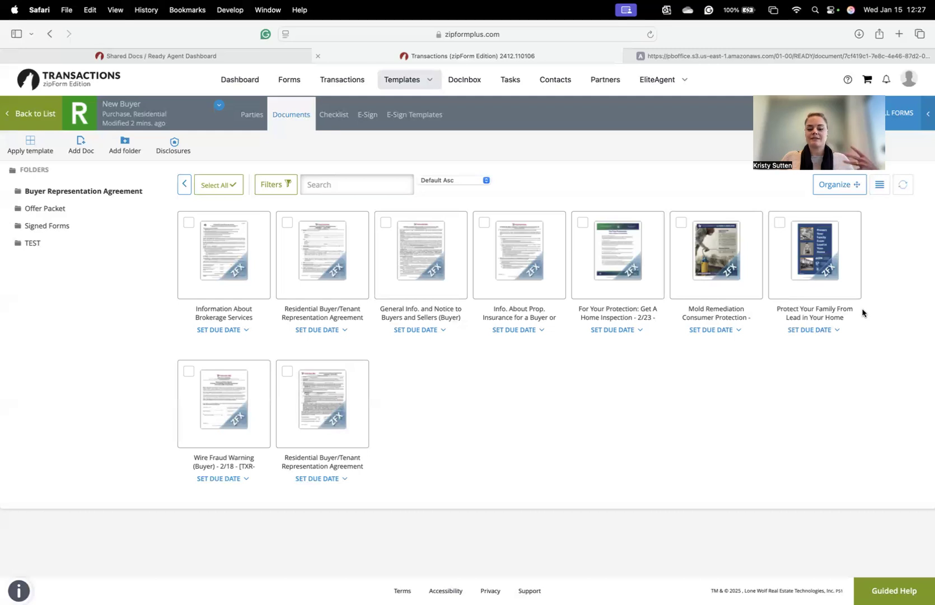
pyautogui.moveTo(842, 269)
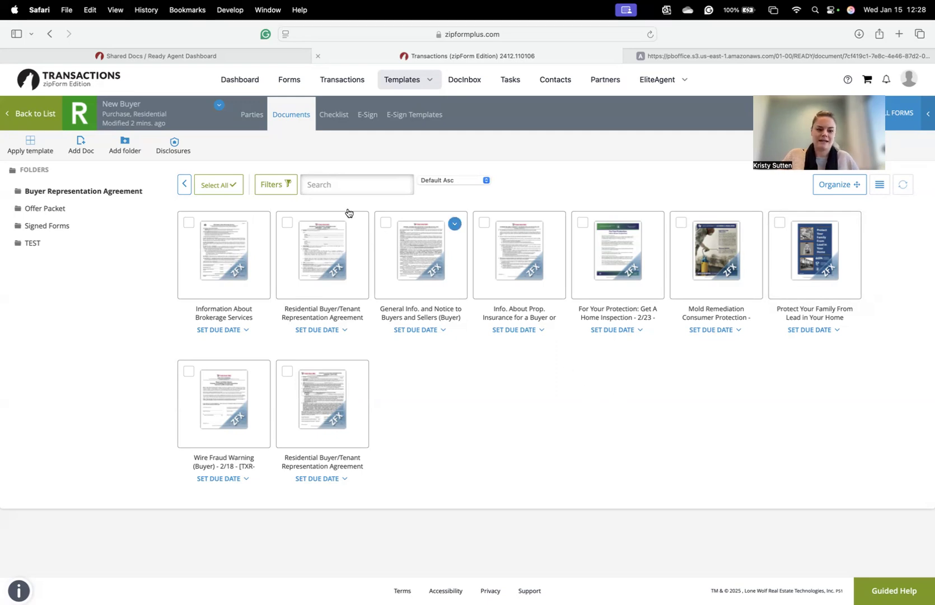
pyautogui.click(185, 183)
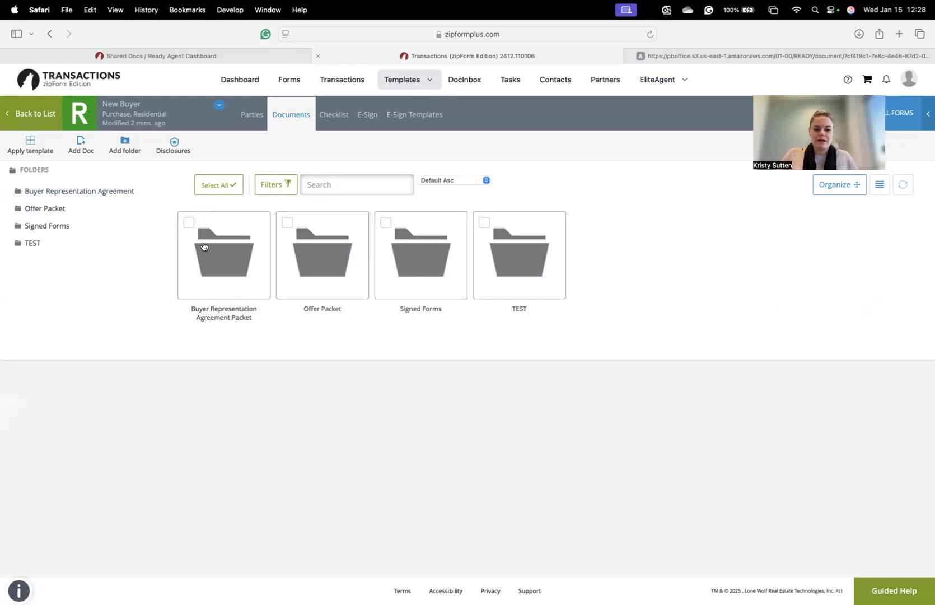
# - Open the Offer Packet folder and choose the 1-4 Family Residential Contract (Resale) form
pyautogui.click(329, 273)
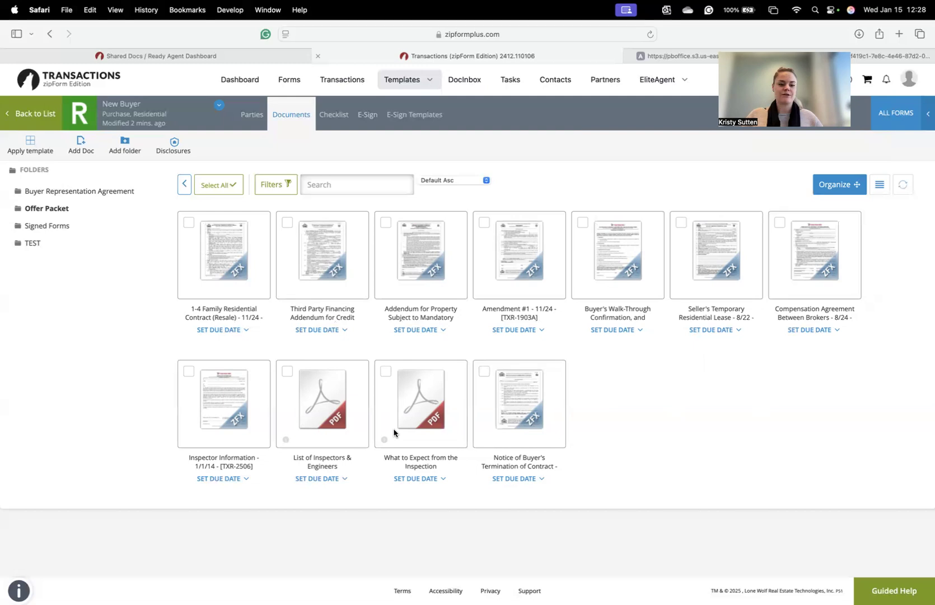
pyautogui.click(232, 267)
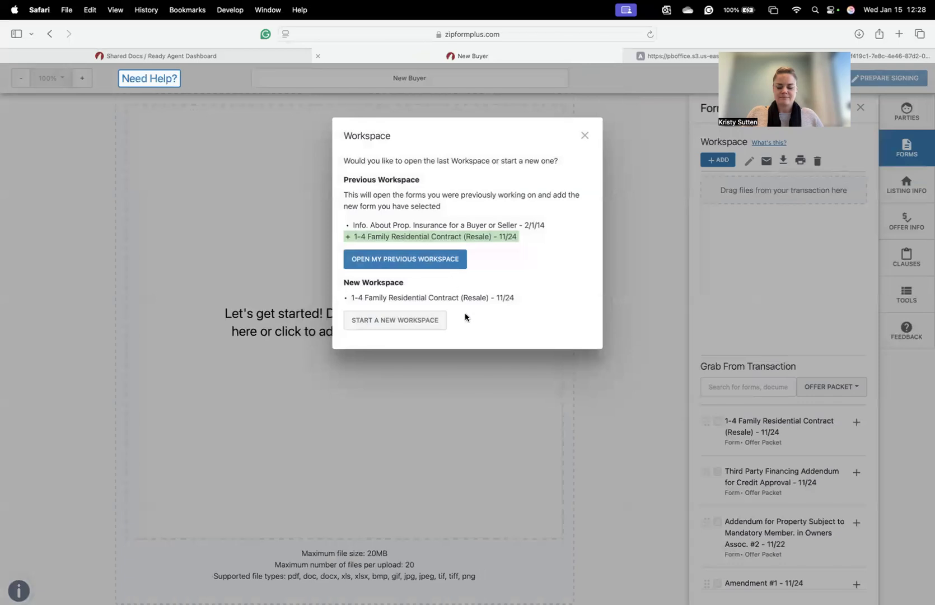
# - Start a new workspace holding only the 1-4 Family Residential Contract, showing page 1 of 11
pyautogui.click(410, 324)
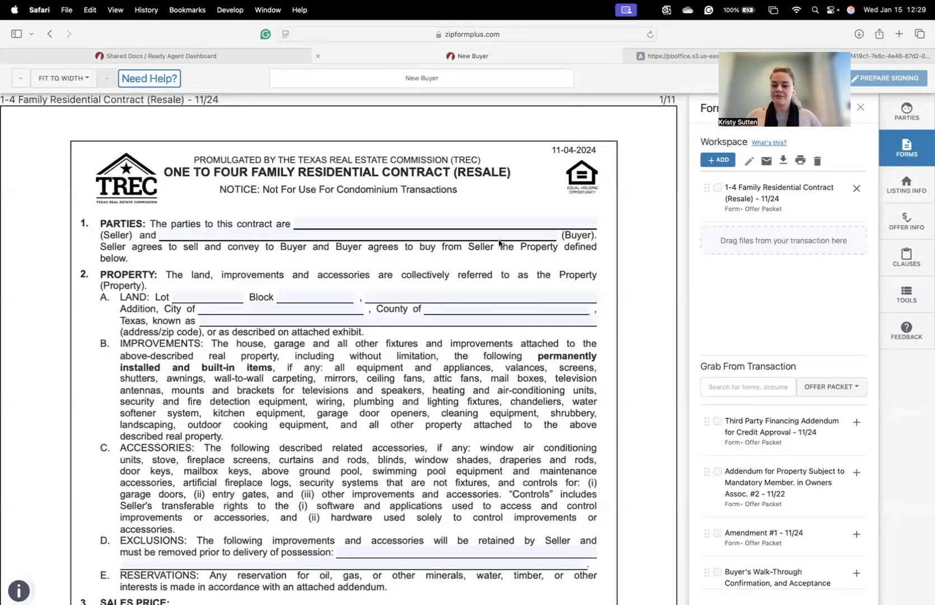
pyautogui.scroll(-2, 609, 285)
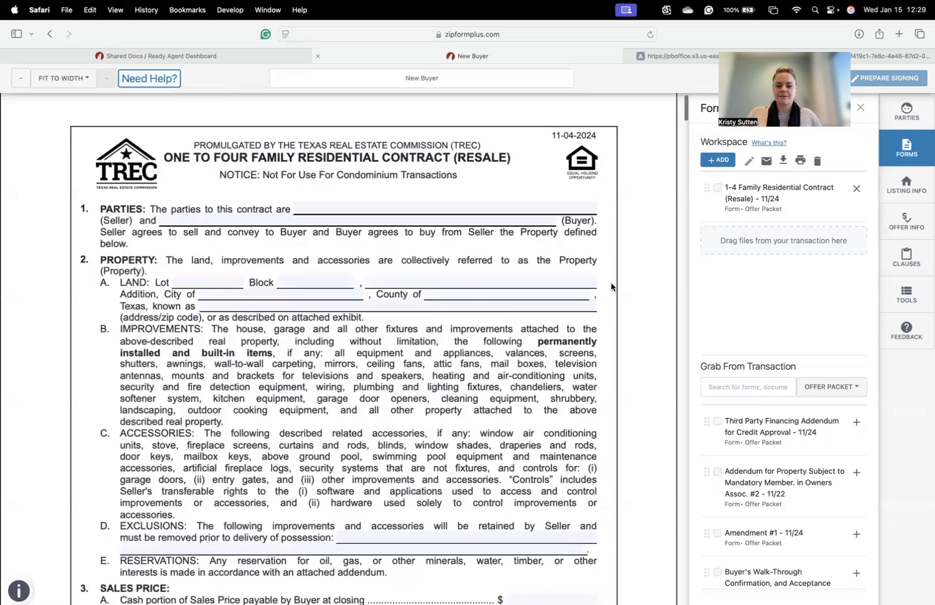
pyautogui.scroll(2, 611, 286)
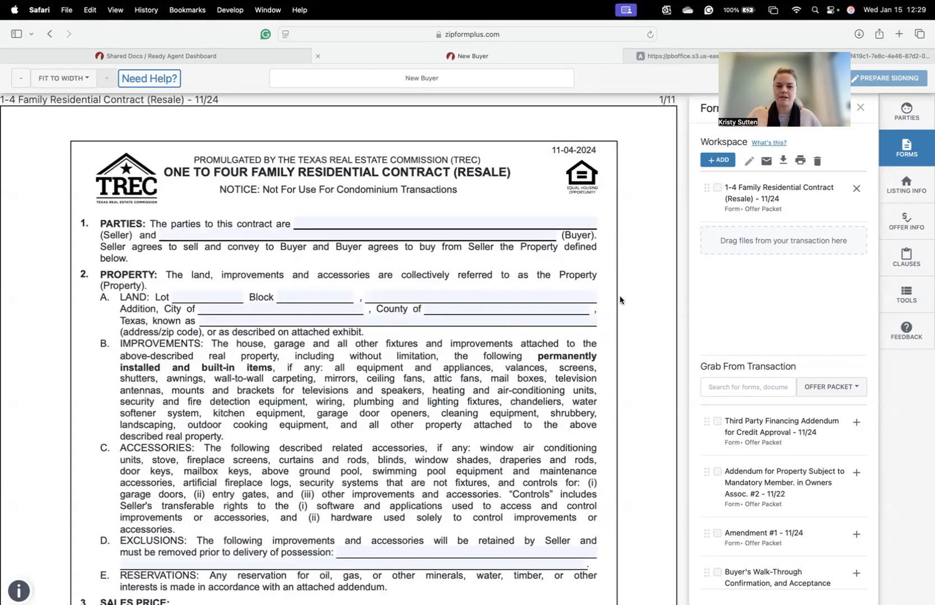
# - Open '1a. 2025 Sample 1 to 4 Family' from Shared Docs' Sample Contracts, then return to the New Buyer tab
pyautogui.click(287, 52)
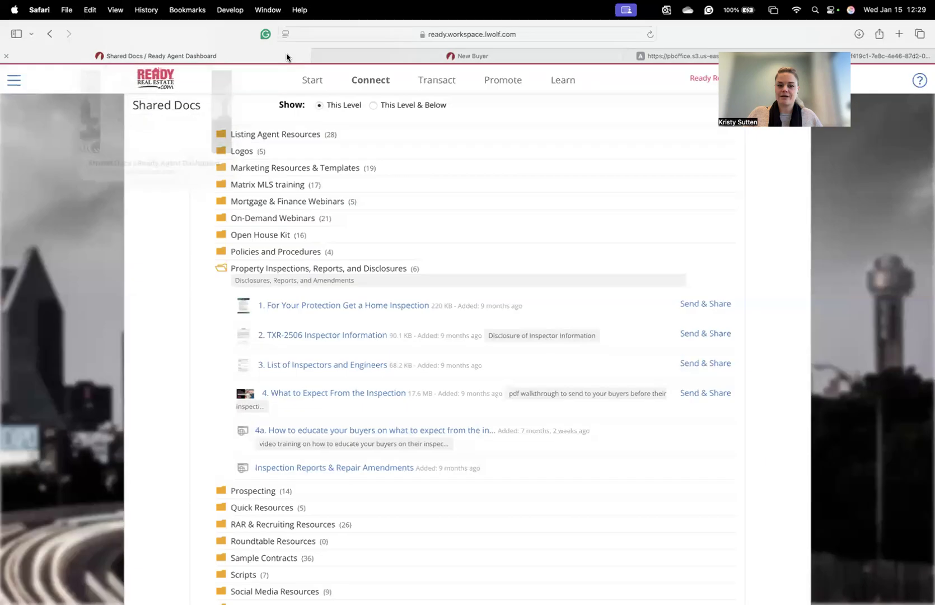
pyautogui.click(331, 272)
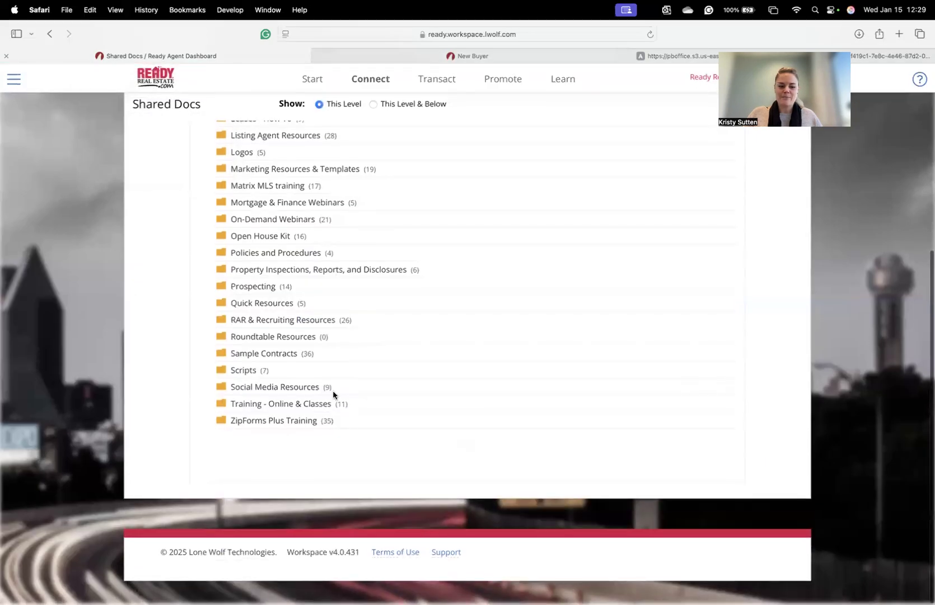
pyautogui.click(268, 356)
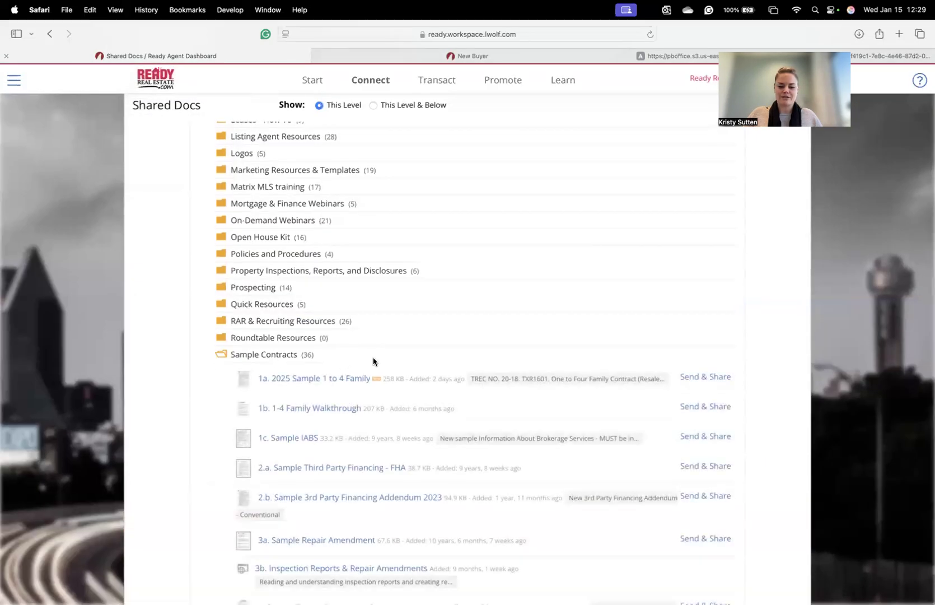
pyautogui.click(324, 380)
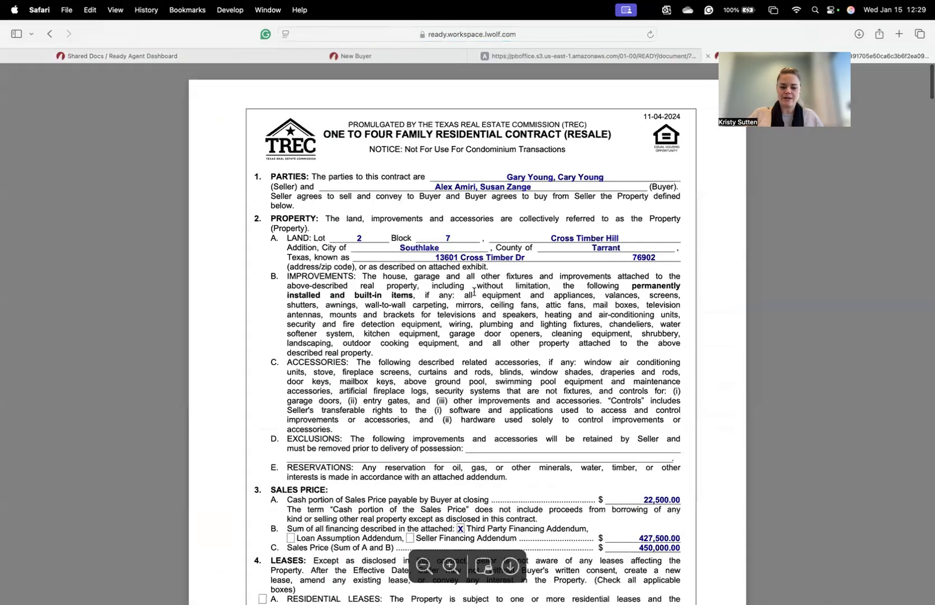
pyautogui.scroll(-15, 475, 292)
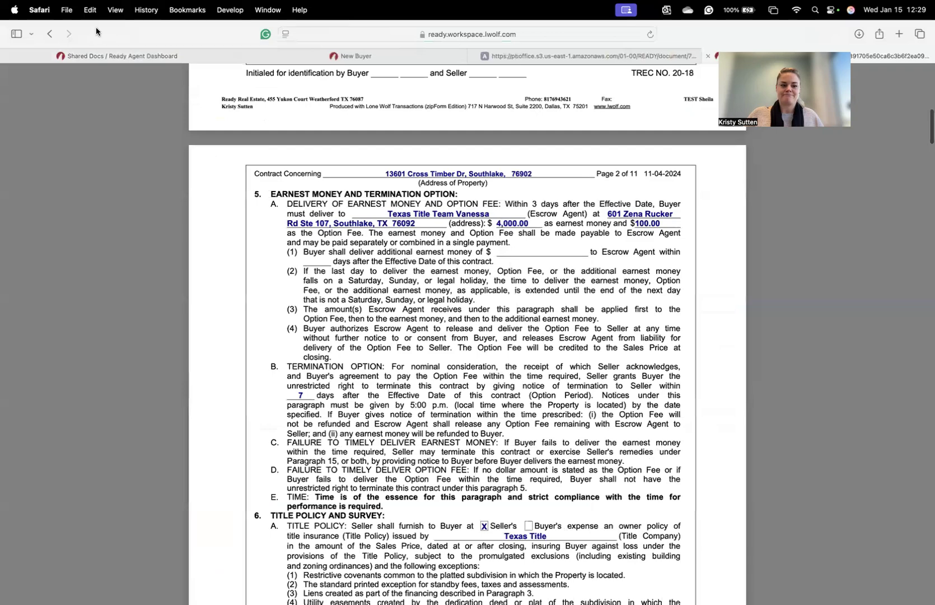
pyautogui.click(303, 57)
# - Review the blank contract's earnest money, title policy and property condition sections, then switch to the IABS PDF tab
pyautogui.scroll(-10, 404, 246)
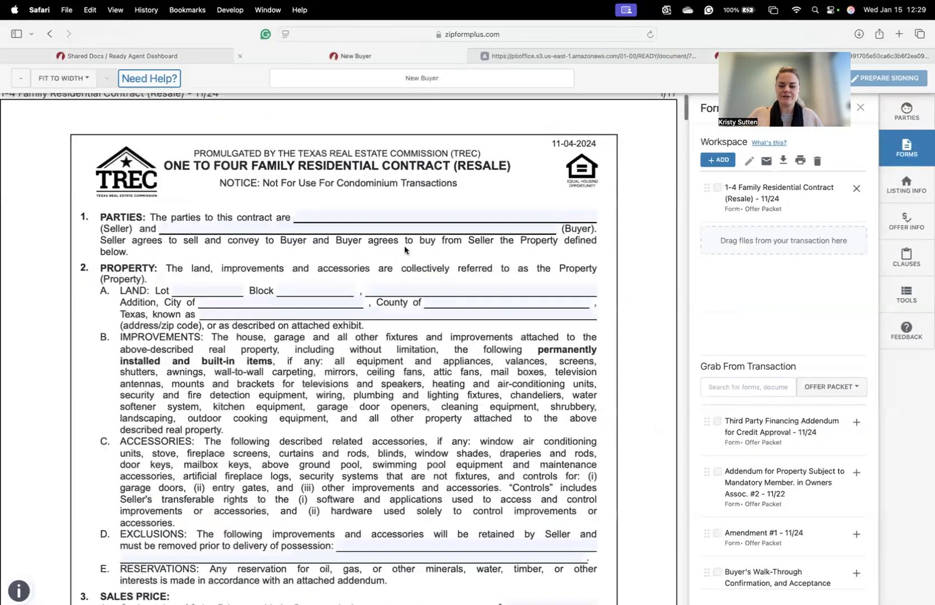
pyautogui.scroll(-3, 422, 252)
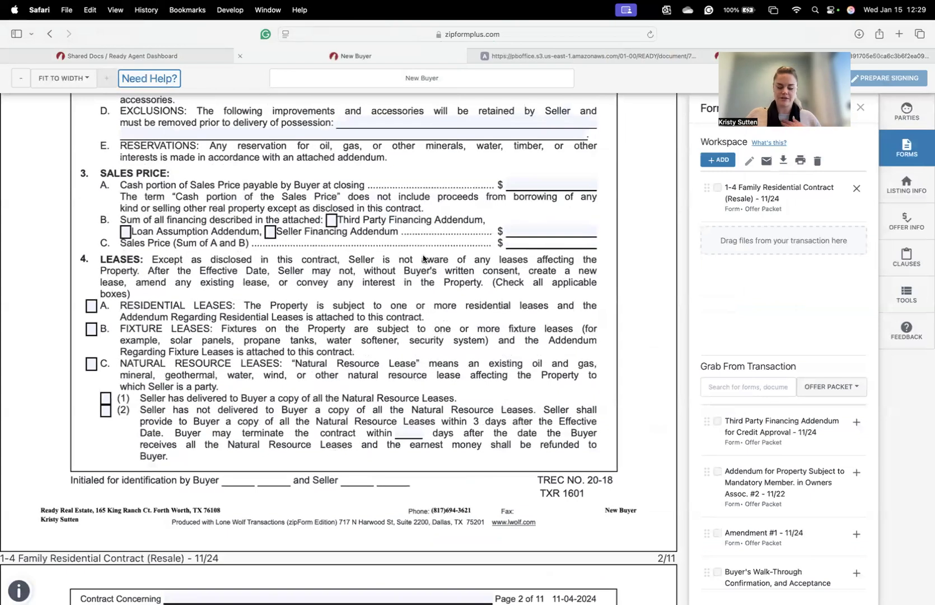
pyautogui.scroll(2, 429, 255)
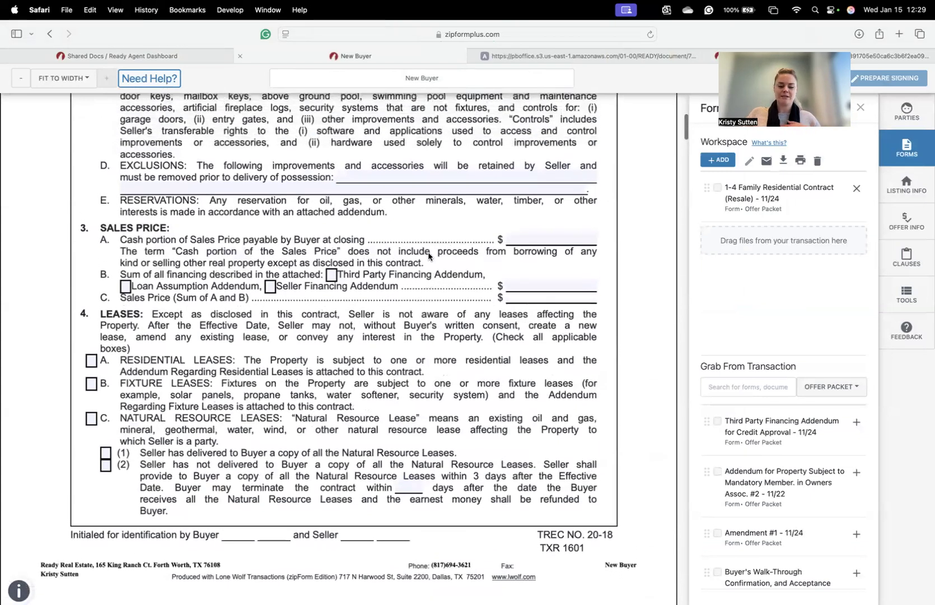
pyautogui.scroll(-9, 444, 270)
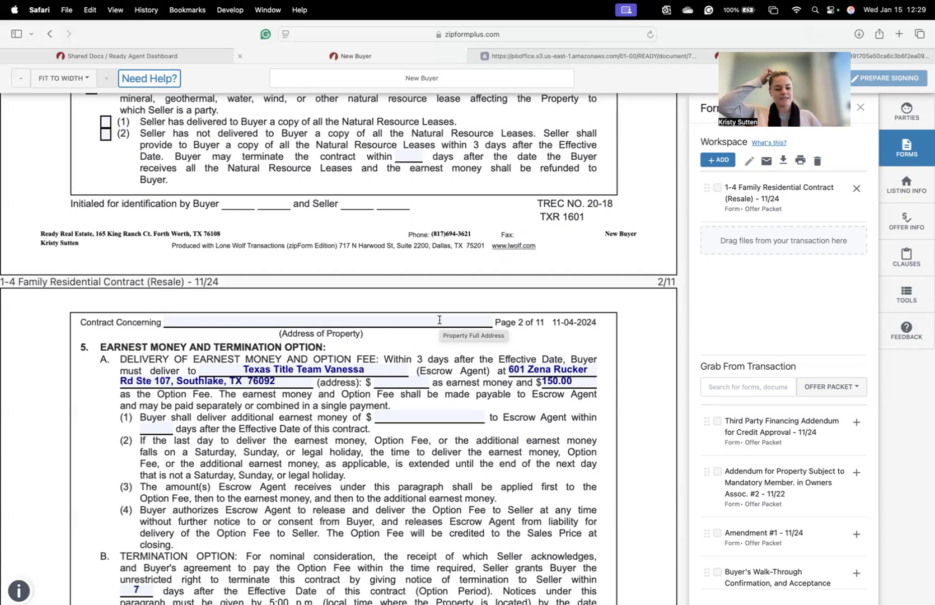
pyautogui.scroll(-3, 439, 319)
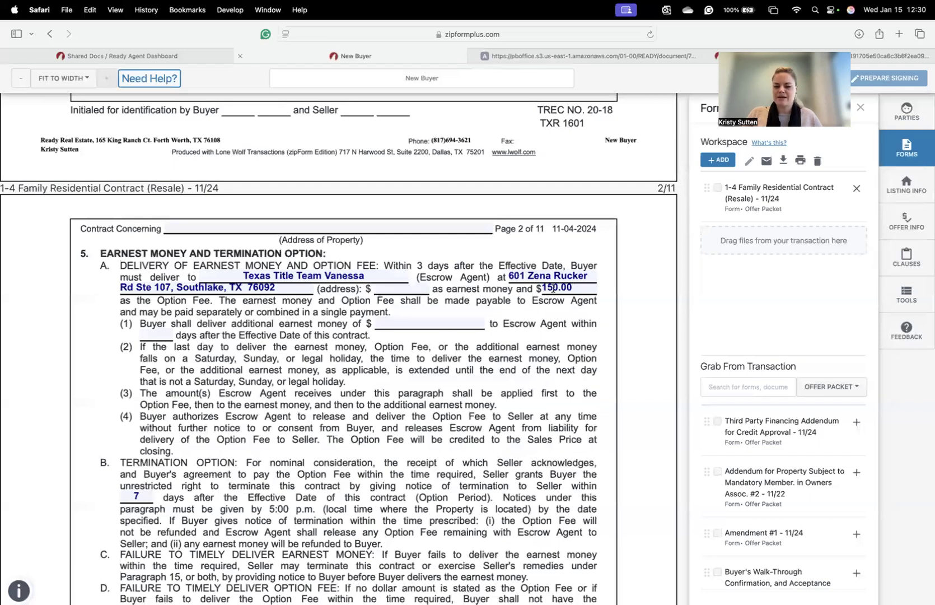
pyautogui.scroll(-1, 555, 317)
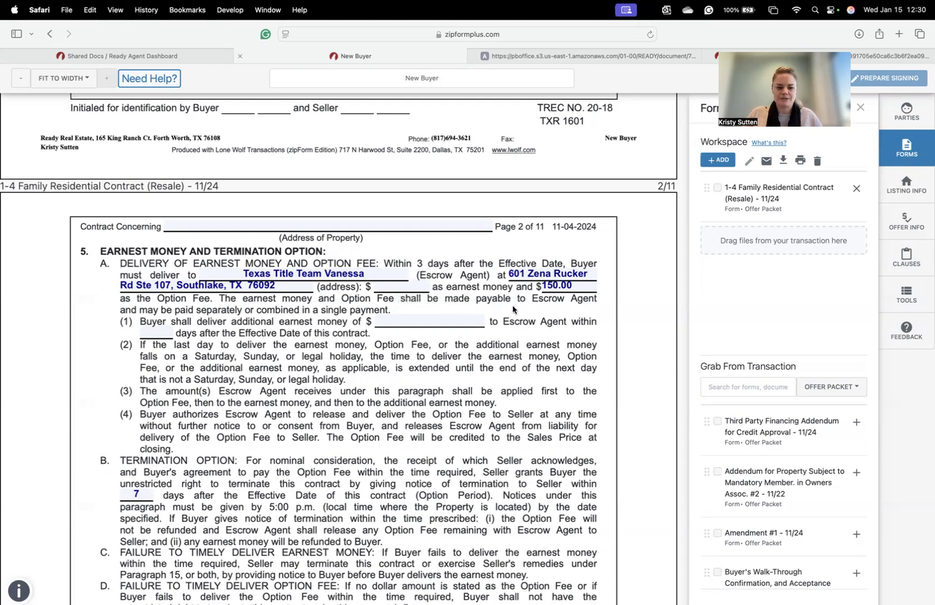
pyautogui.scroll(-5, 508, 312)
pyautogui.scroll(-9, 508, 312)
pyautogui.scroll(5, 386, 311)
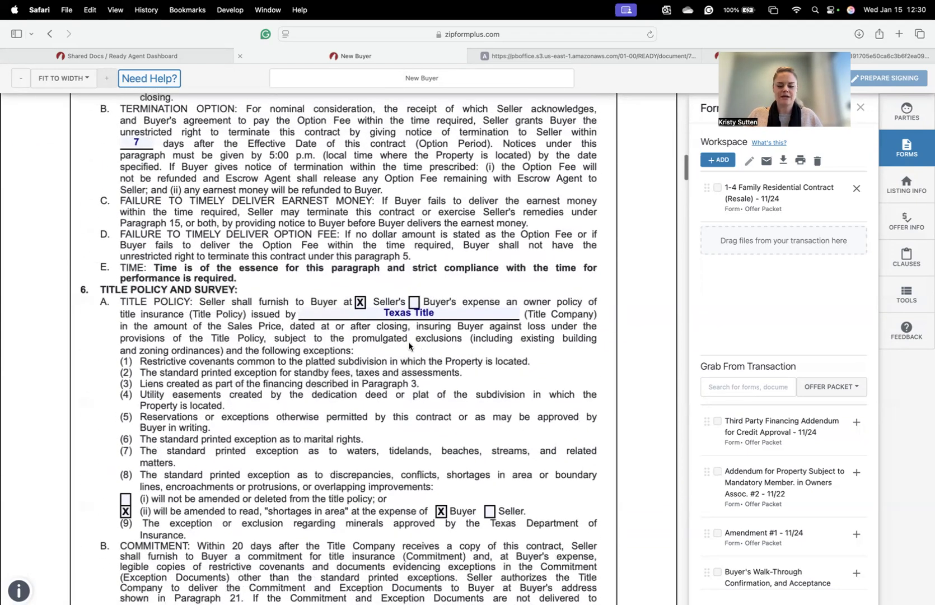
pyautogui.scroll(-2, 424, 343)
pyautogui.scroll(-13, 426, 342)
pyautogui.scroll(-12, 434, 338)
pyautogui.scroll(-14, 437, 340)
pyautogui.scroll(-14, 404, 343)
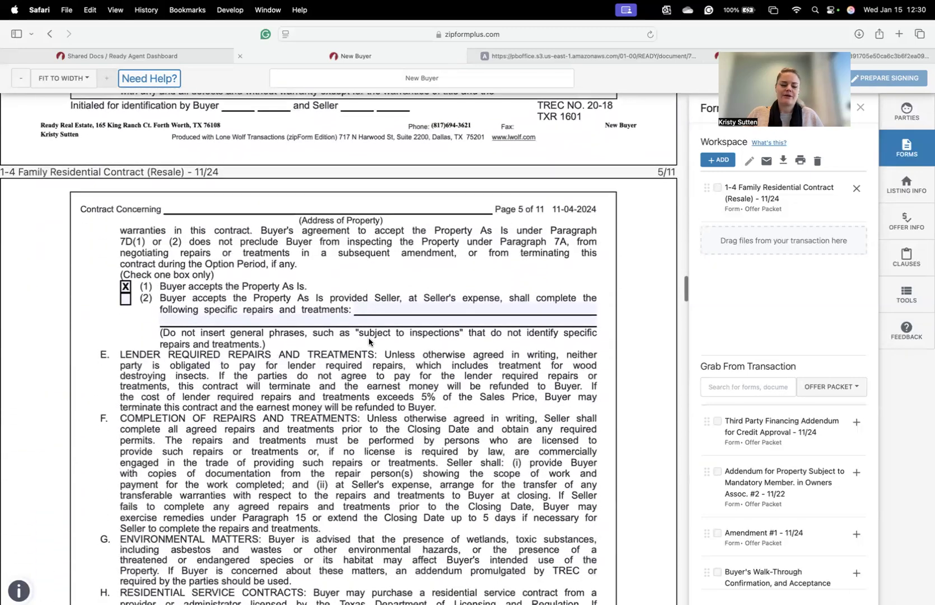
pyautogui.click(534, 57)
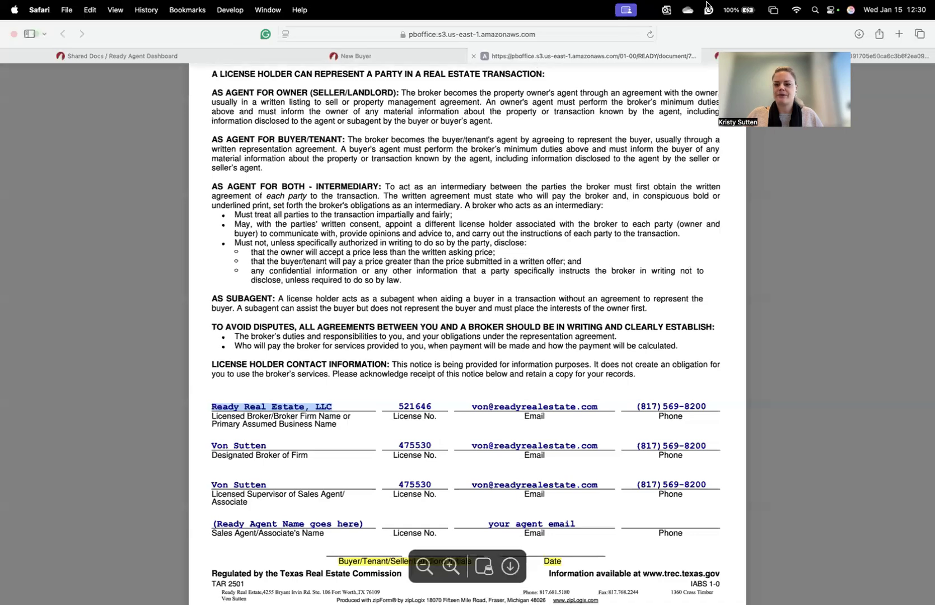
# - Close the IABS PDF and read the sample contract down to sections 10–12
pyautogui.click(474, 56)
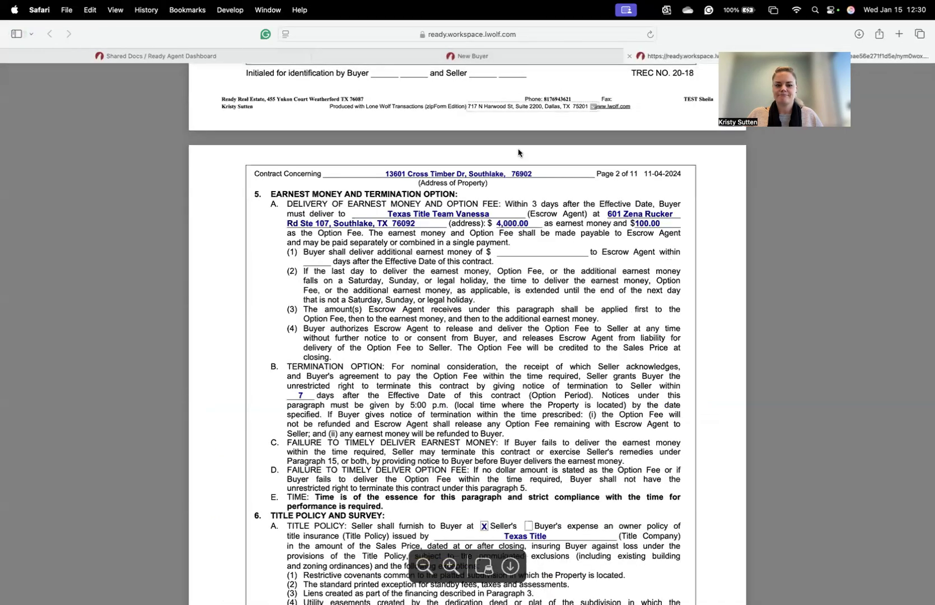
pyautogui.scroll(-9, 445, 311)
pyautogui.scroll(-10, 445, 311)
pyautogui.scroll(-10, 445, 311)
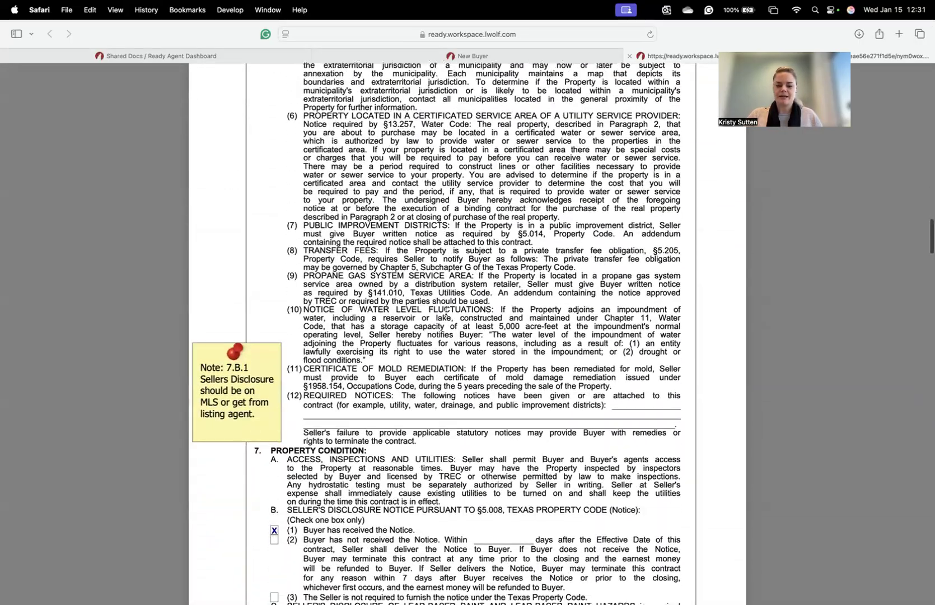
pyautogui.scroll(-6, 446, 311)
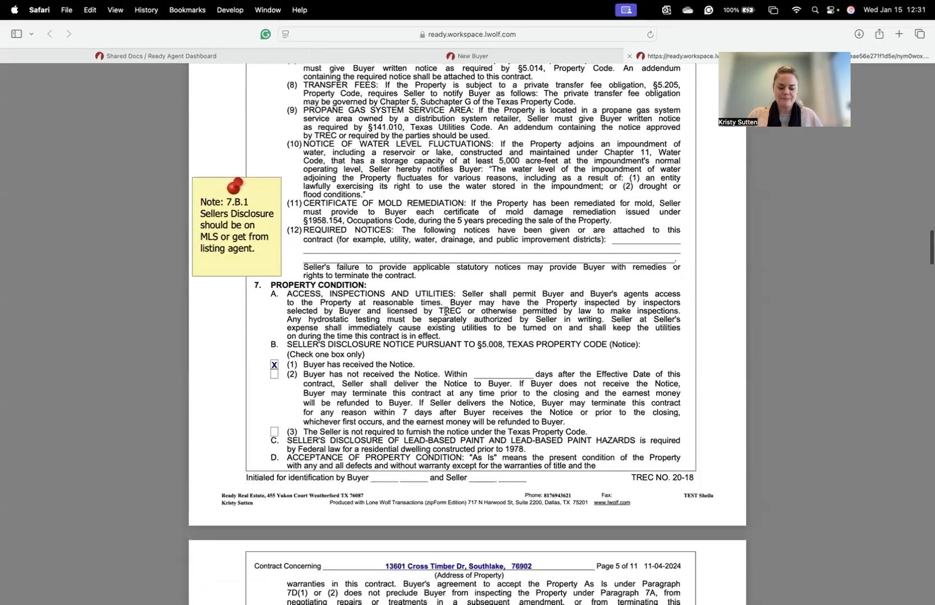
pyautogui.scroll(-20, 445, 311)
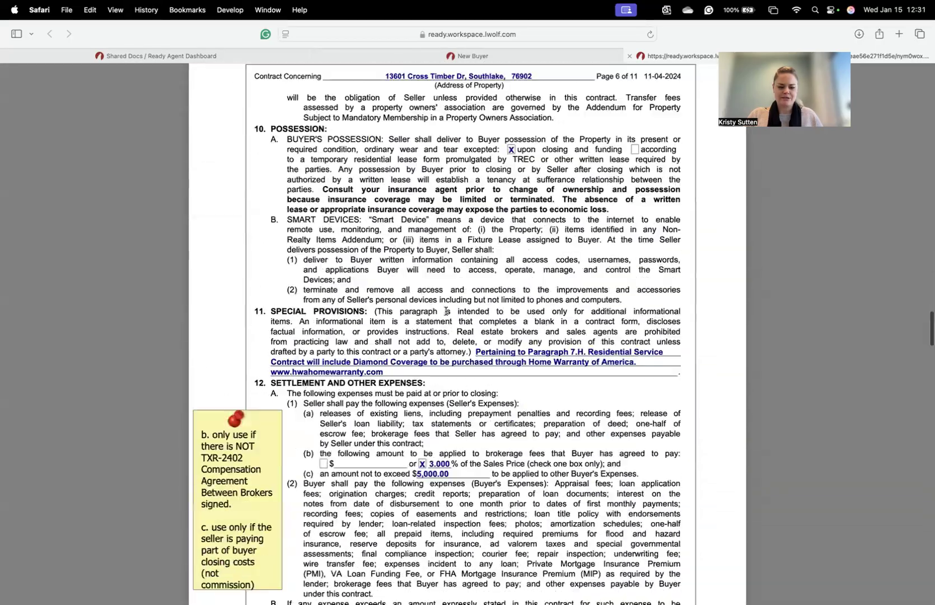
pyautogui.scroll(-6, 447, 310)
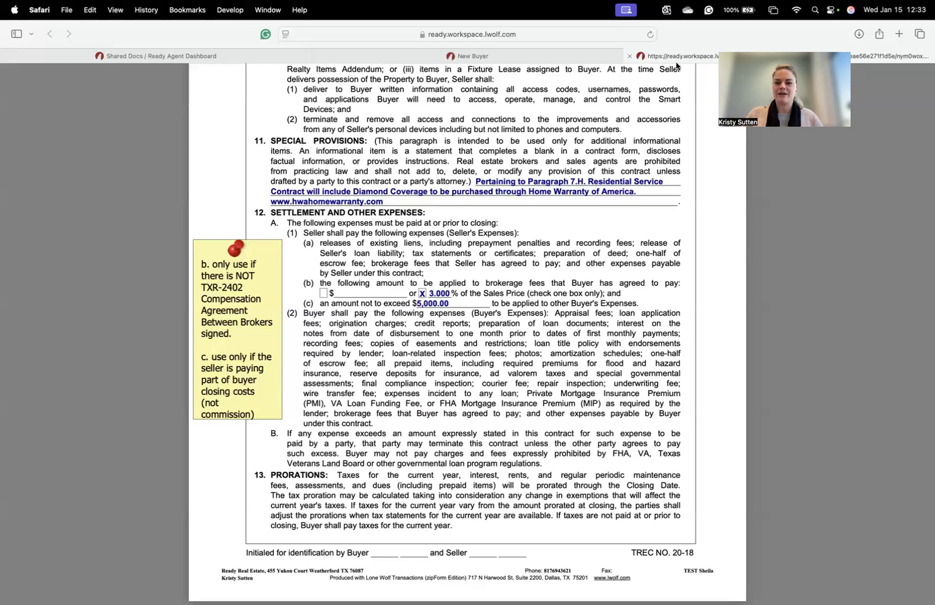
# - Close the sample 1 to 4 Family contract tab, returning to the New Buyer resale contract
pyautogui.click(629, 56)
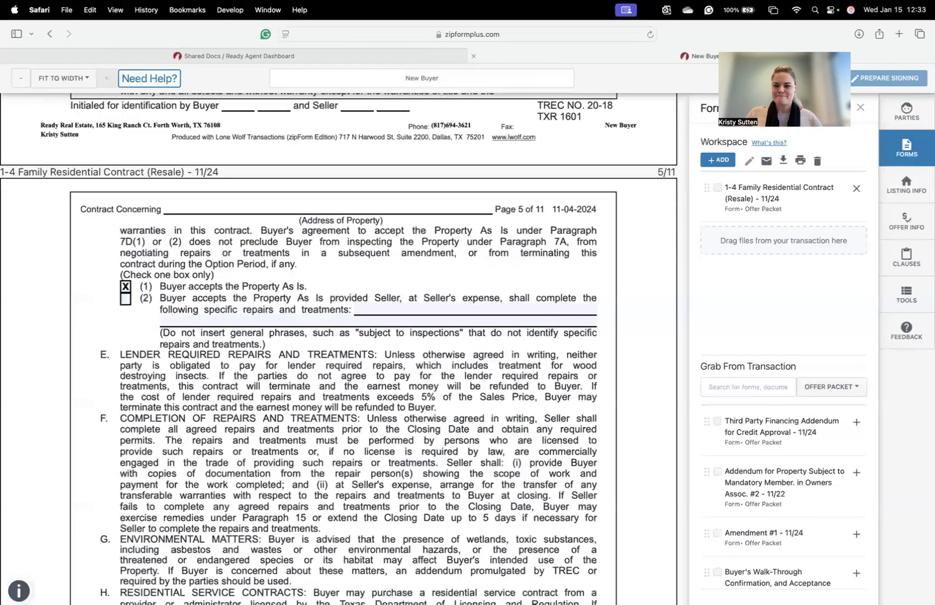
# - Exit the resale contract editor back to the Offer Packet's eleven documents
pyautogui.click(787, 78)
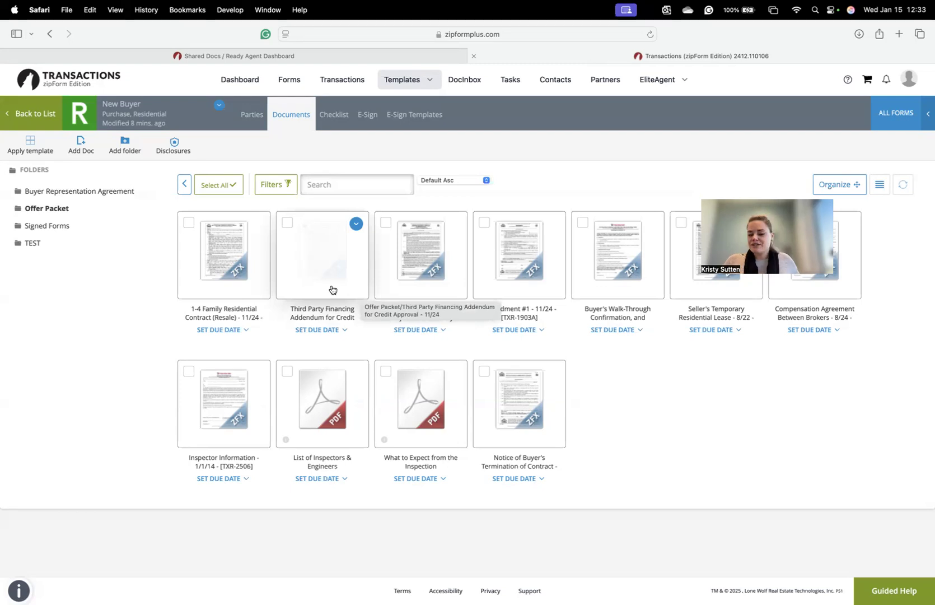
pyautogui.click(365, 58)
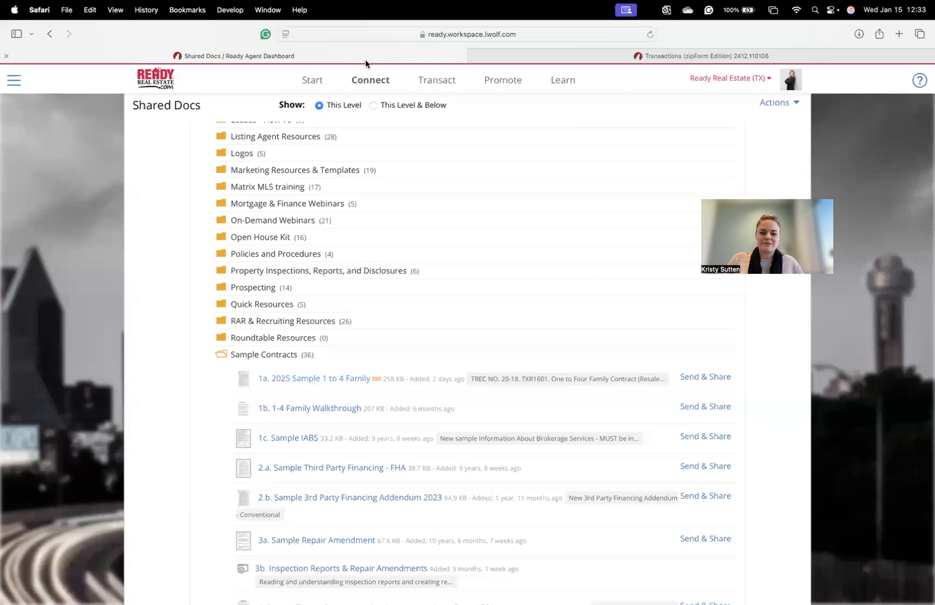
pyautogui.scroll(-5, 432, 330)
pyautogui.scroll(-1, 381, 273)
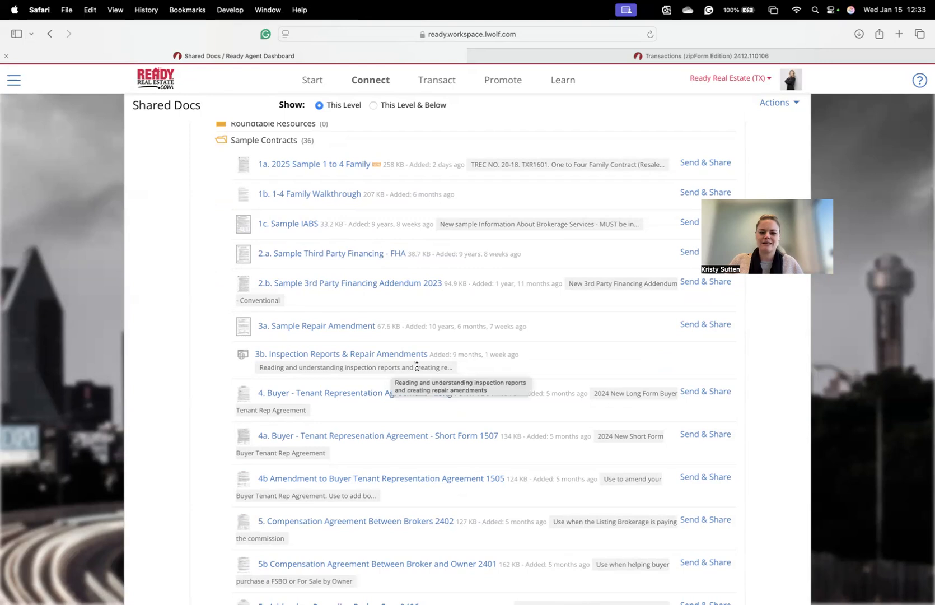
pyautogui.click(642, 57)
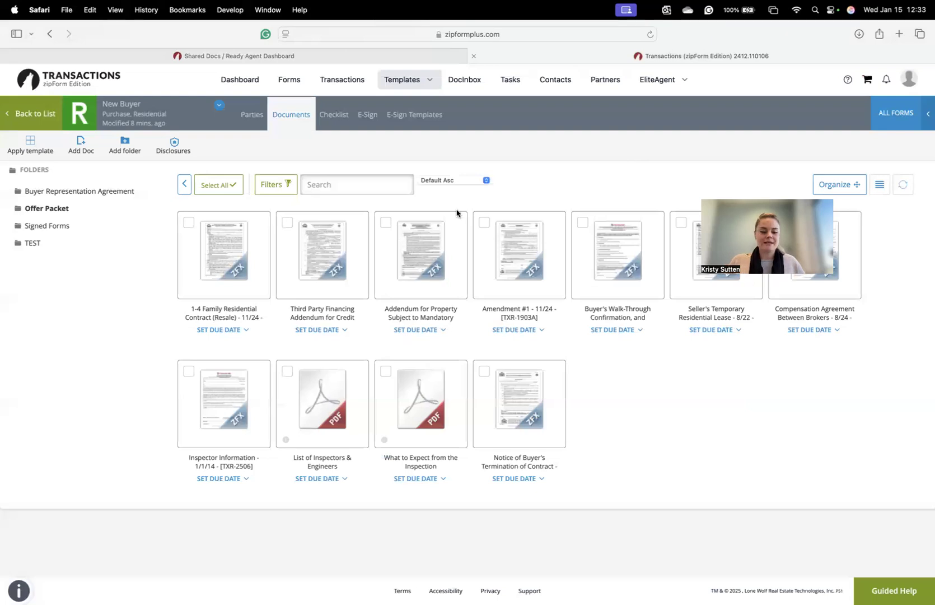
pyautogui.moveTo(349, 290)
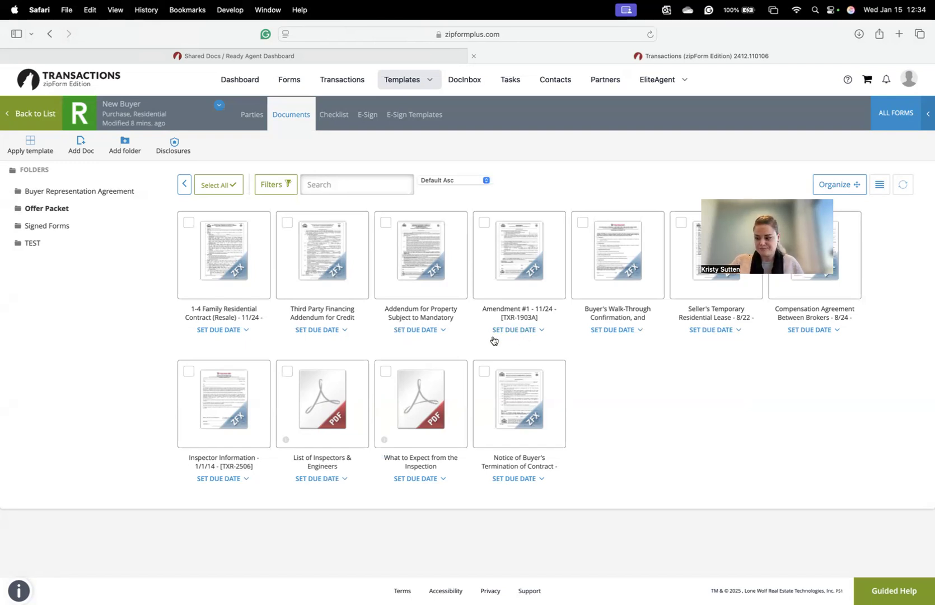
pyautogui.moveTo(535, 269)
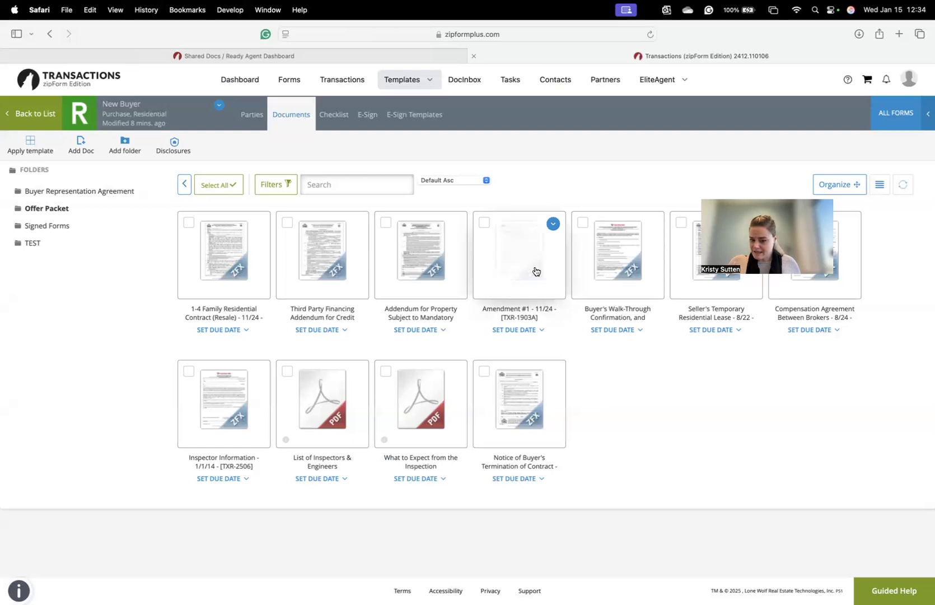
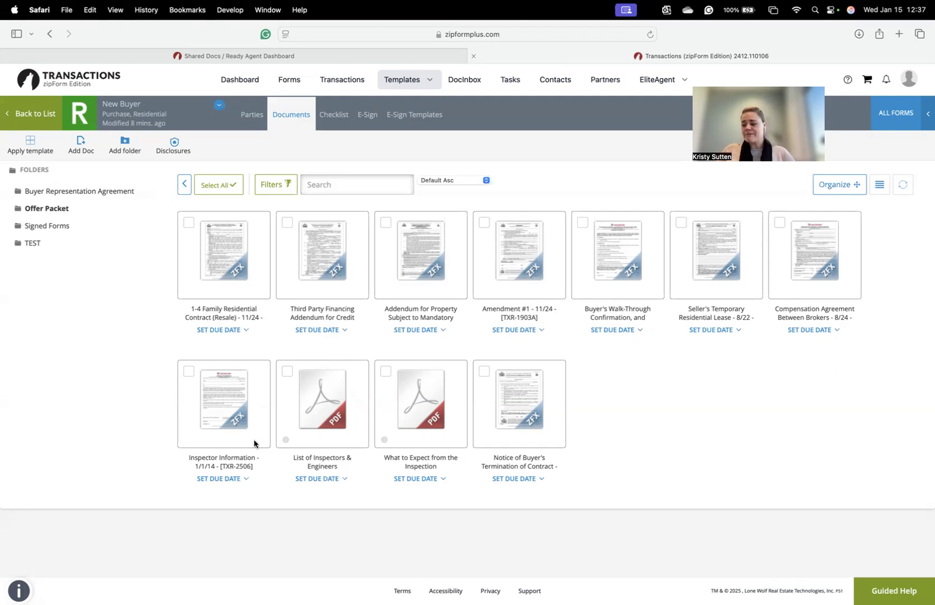
# - Open the Inspector Information form from the Offer Packet in a new workspace
pyautogui.click(232, 407)
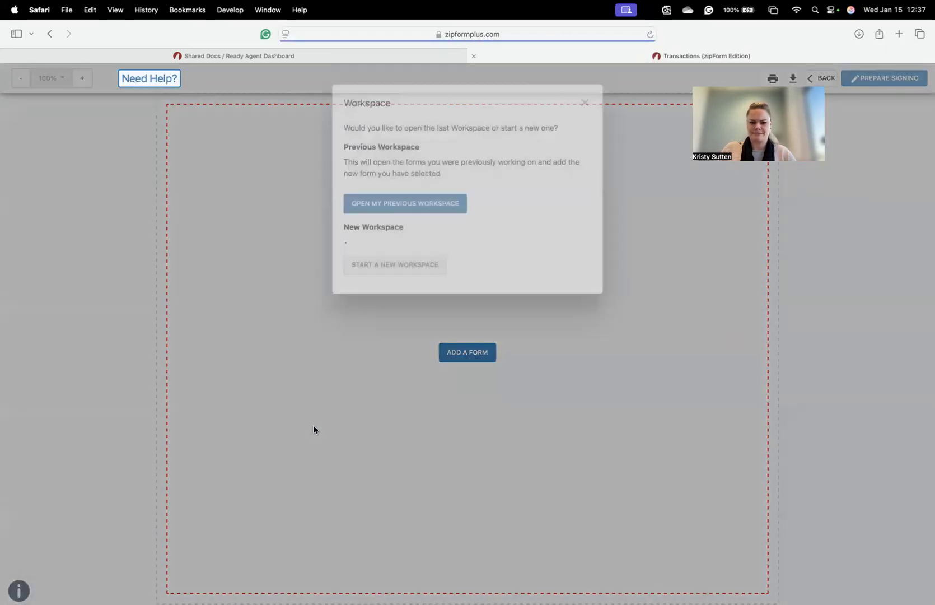
pyautogui.click(413, 324)
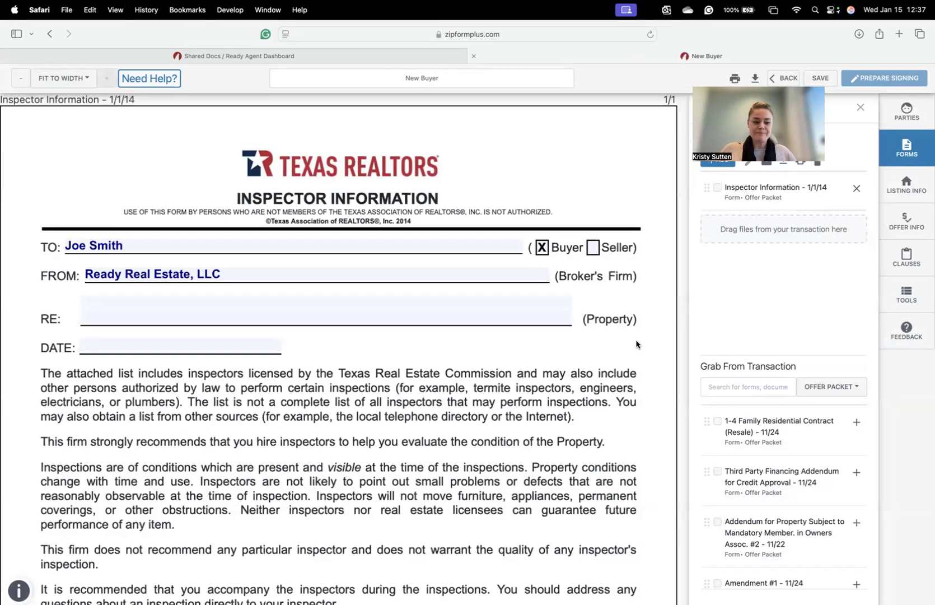
pyautogui.scroll(-4, 609, 346)
# - Check the property address details for RE and scroll to the inspector checkboxes, then switch to Shared Docs
pyautogui.click(280, 222)
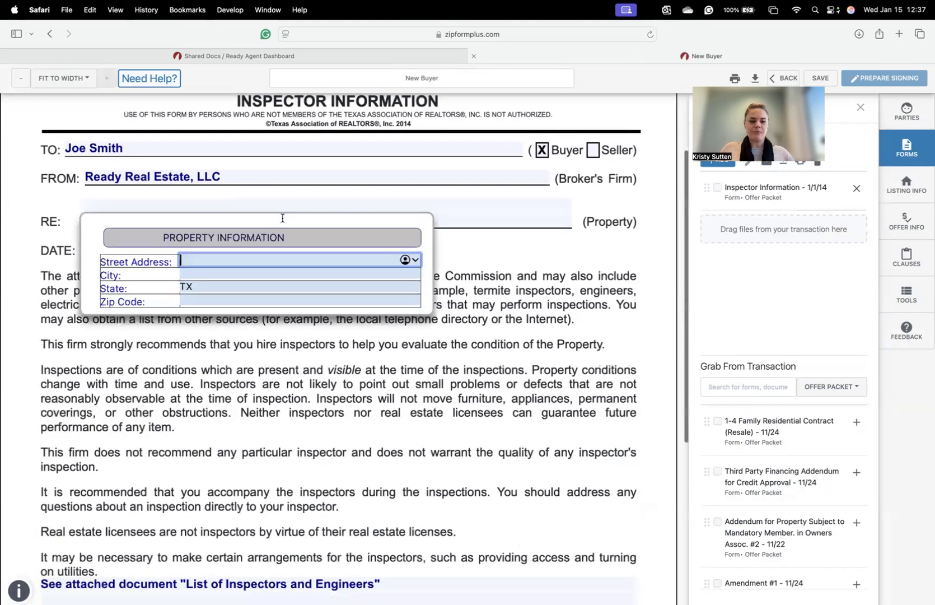
pyautogui.click(516, 287)
pyautogui.scroll(-3, 588, 324)
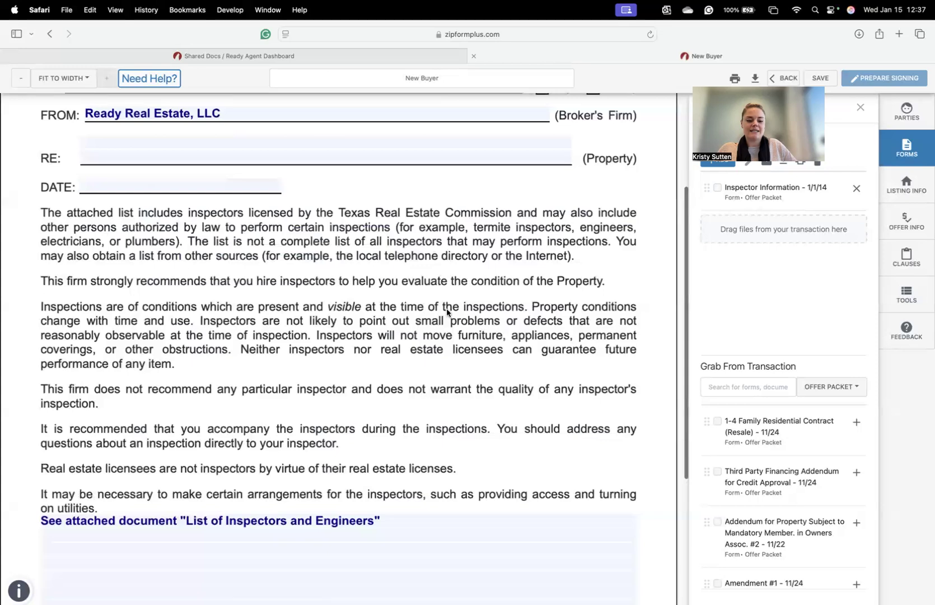
pyautogui.scroll(-8, 600, 297)
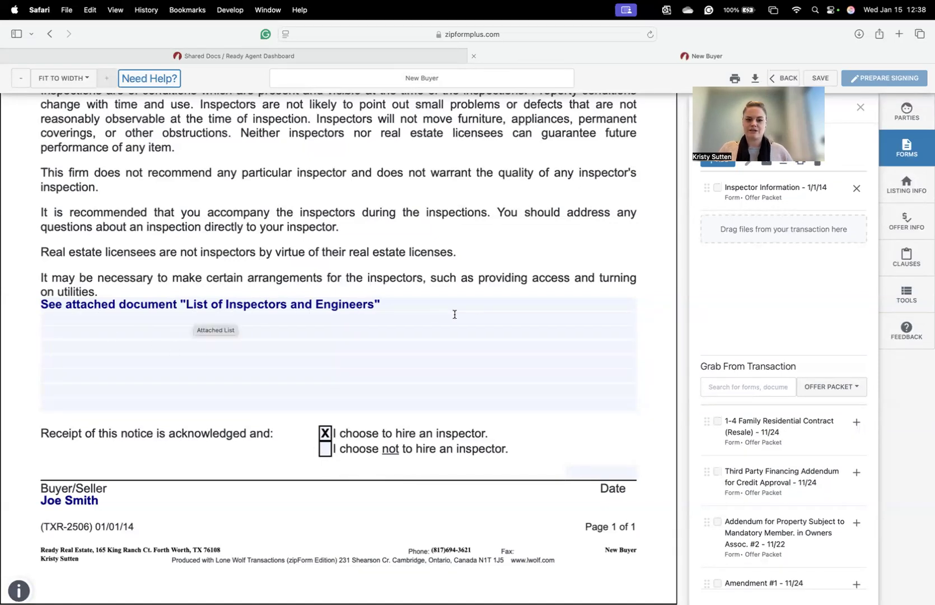
pyautogui.click(307, 56)
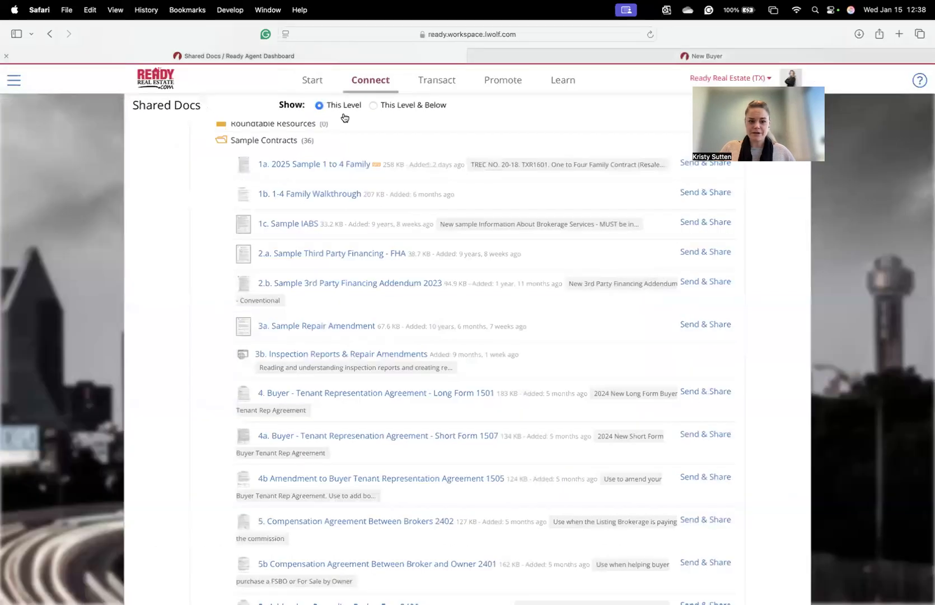
# - Open and skim List of Inspectors and Engineers from Property Inspections, Reports, and Disclosures, then return to New Buyer
pyautogui.click(279, 142)
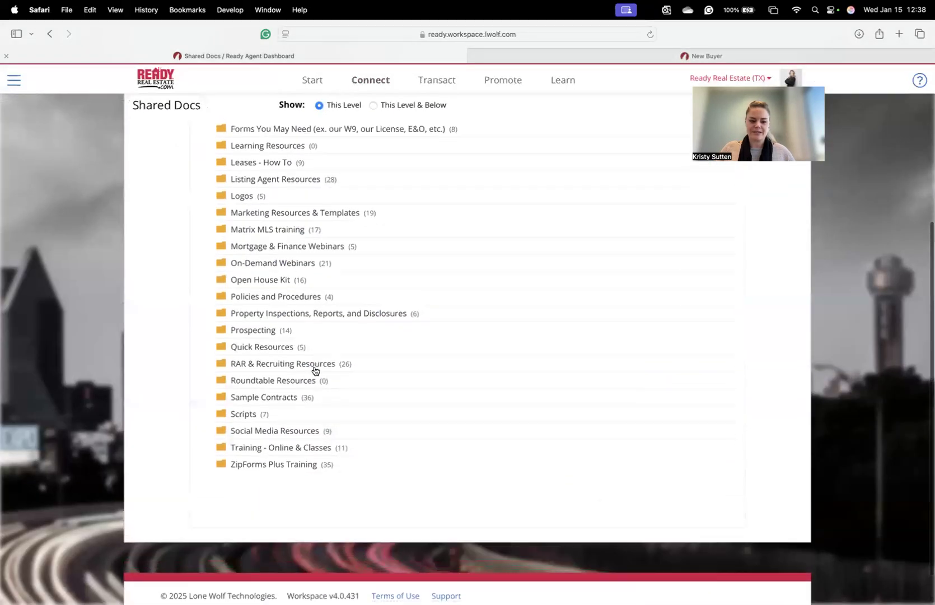
pyautogui.click(298, 314)
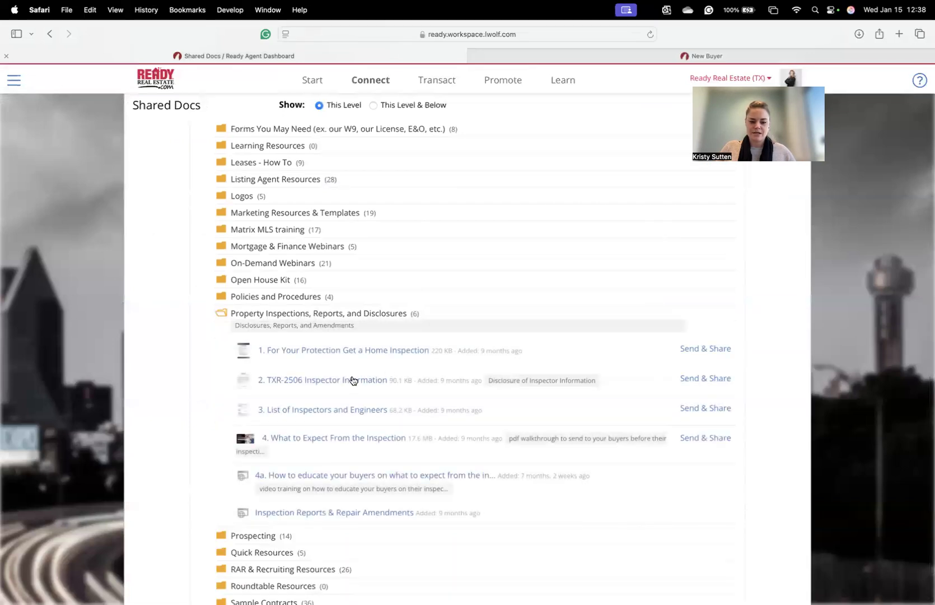
pyautogui.click(330, 414)
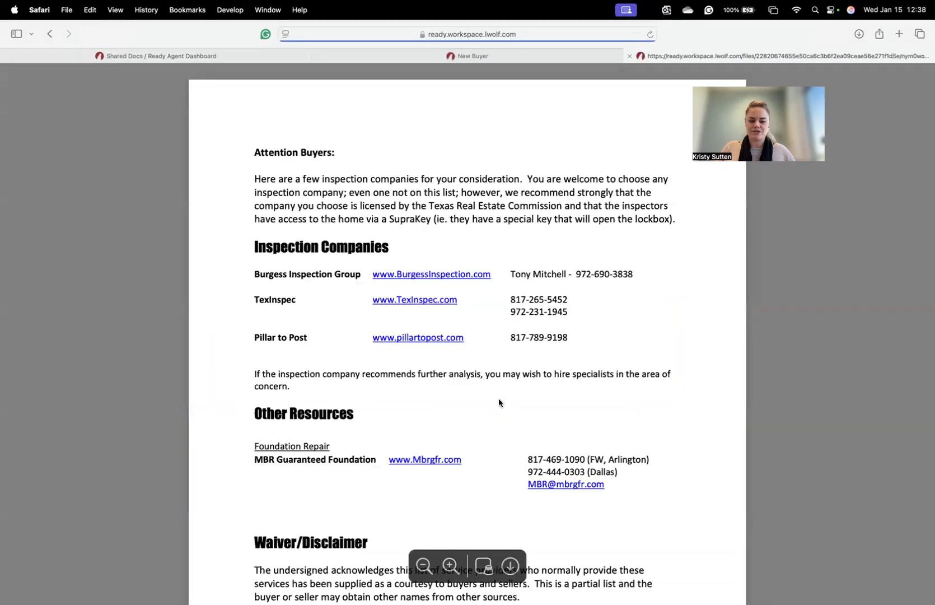
pyautogui.scroll(-5, 499, 402)
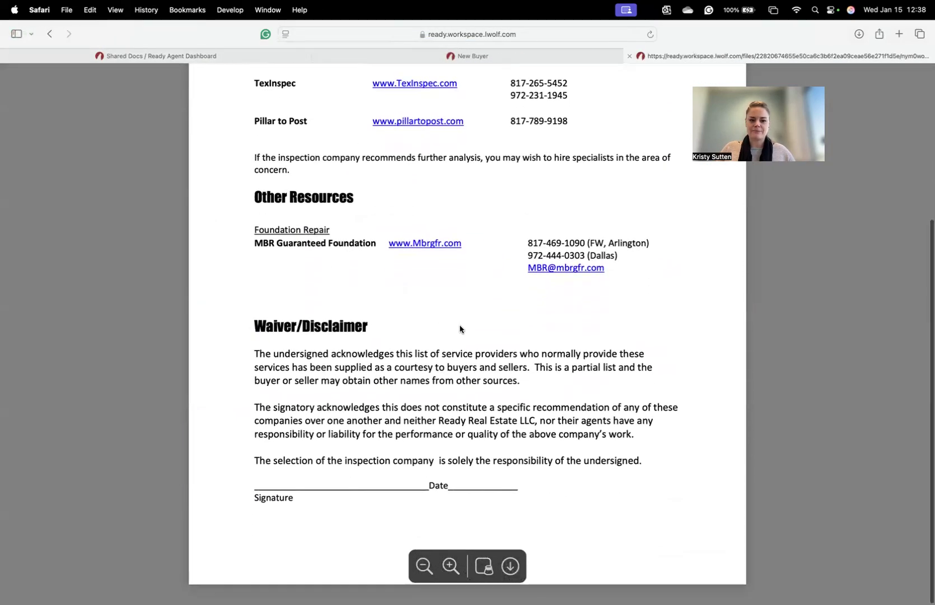
pyautogui.scroll(3, 460, 329)
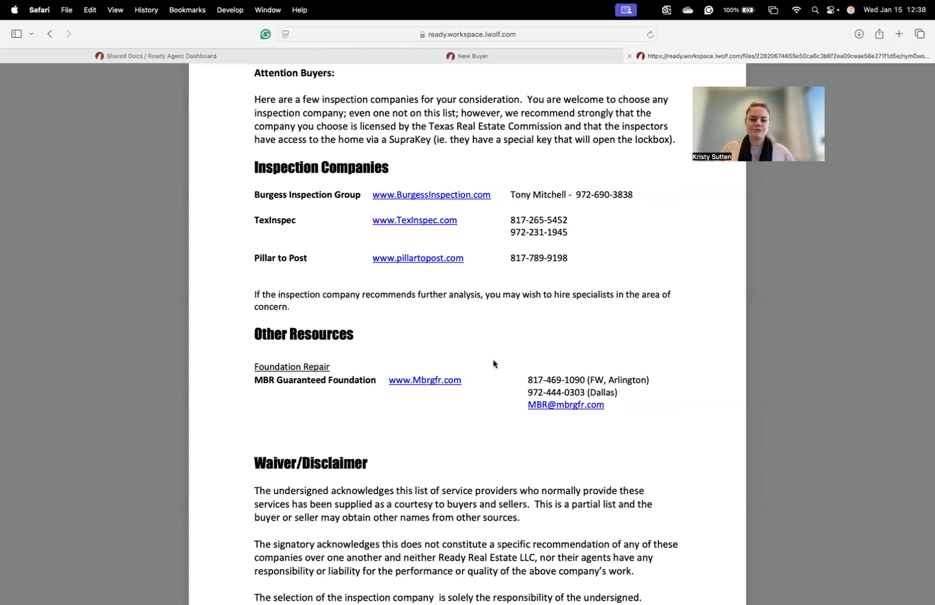
pyautogui.scroll(-4, 696, 361)
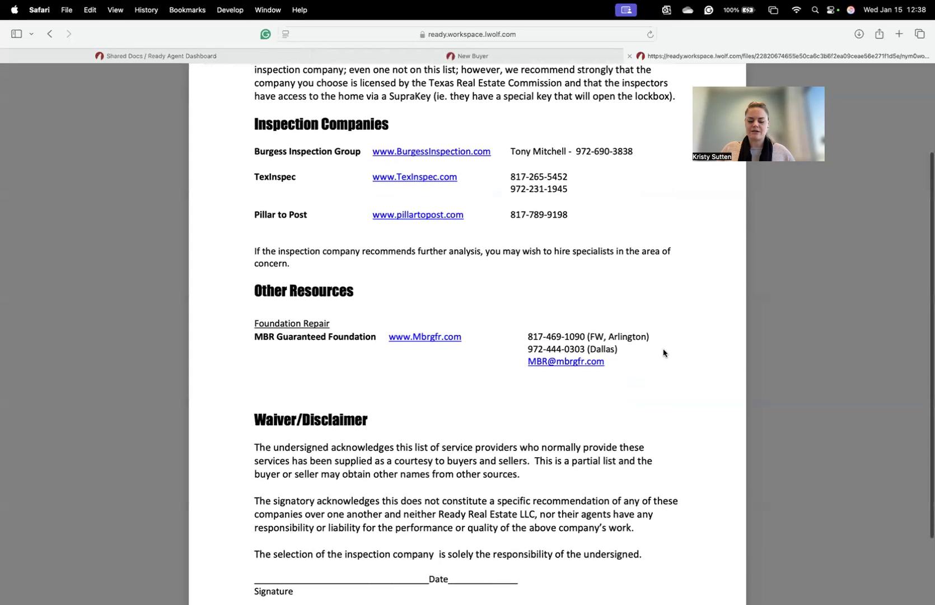
pyautogui.scroll(-3, 585, 549)
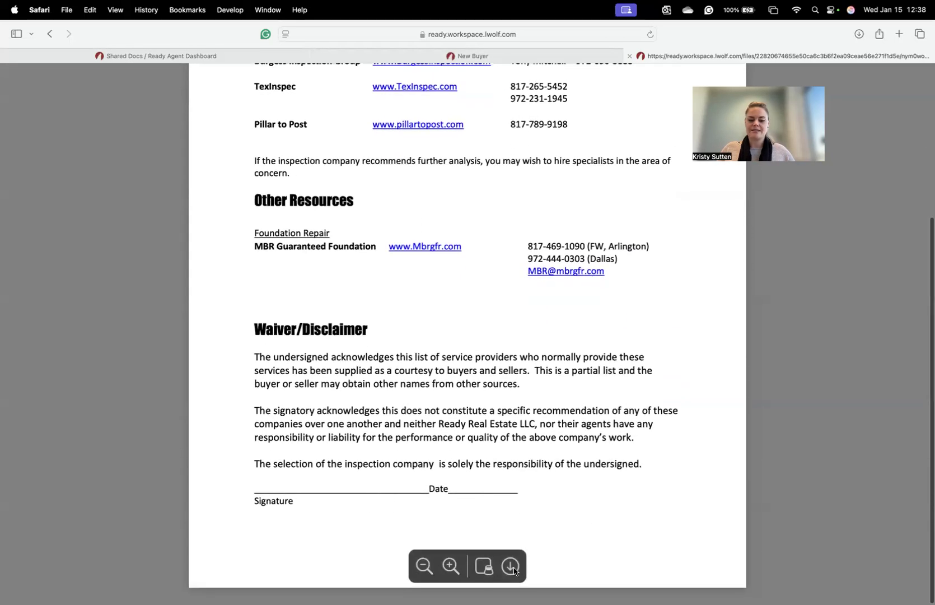
pyautogui.click(464, 57)
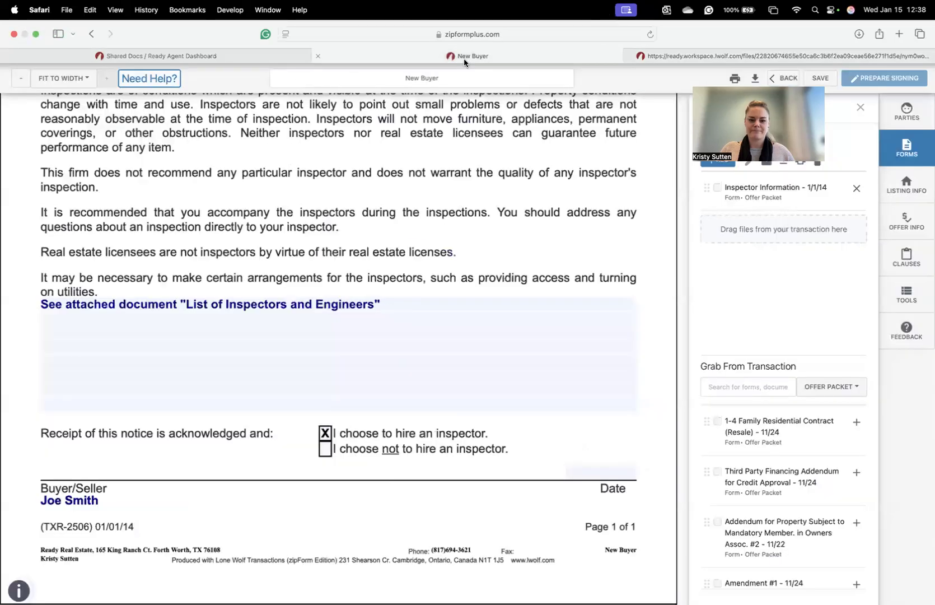
# - Go back from Inspector Information to the template, and cancel the Add Document upload without adding anything
pyautogui.scroll(3, 518, 198)
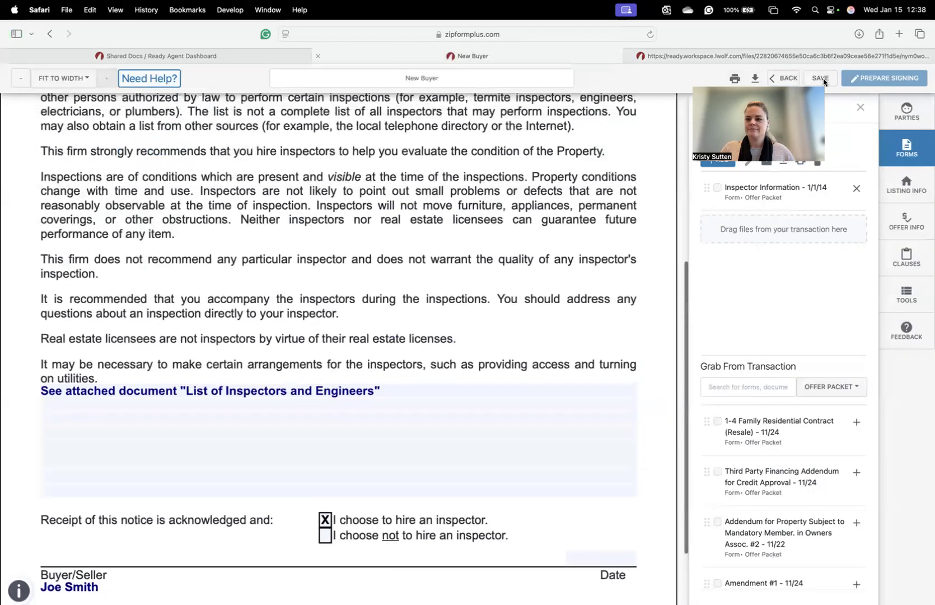
pyautogui.click(788, 78)
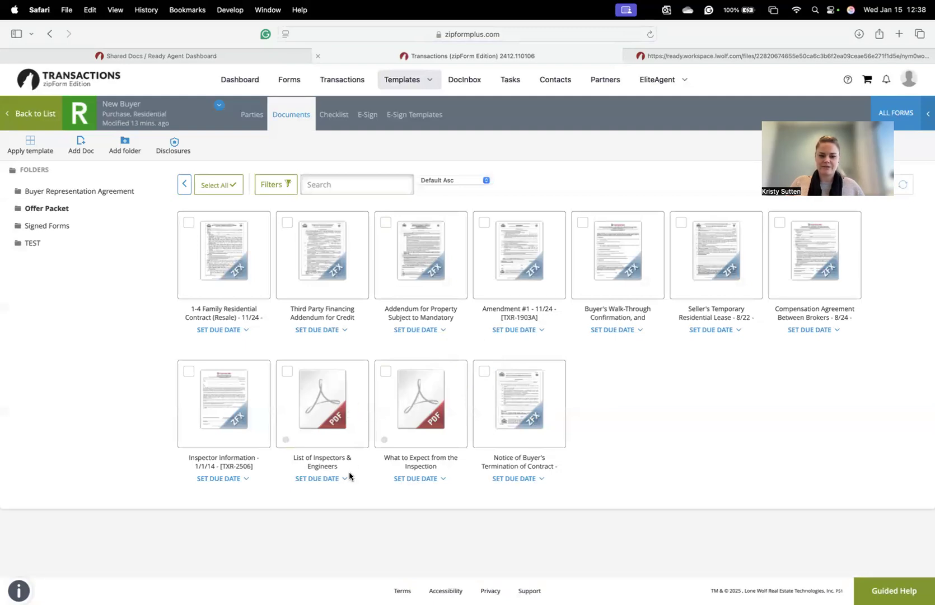
pyautogui.click(82, 147)
pyautogui.click(378, 139)
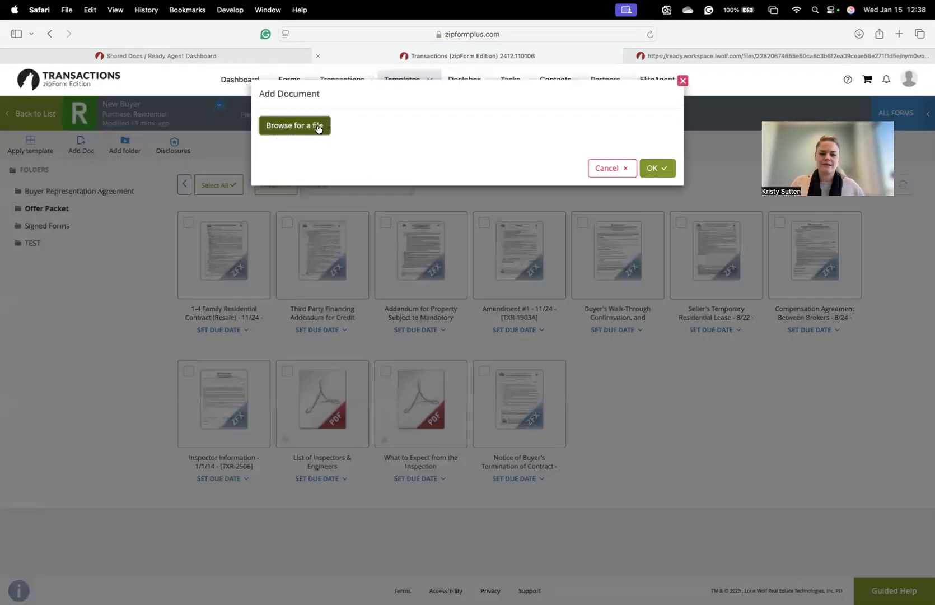
pyautogui.click(317, 127)
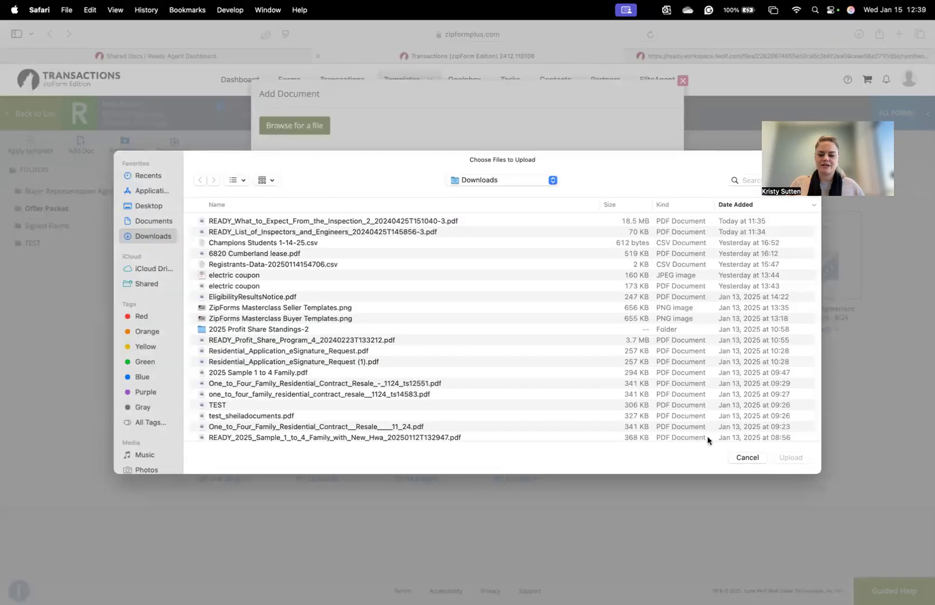
pyautogui.click(748, 457)
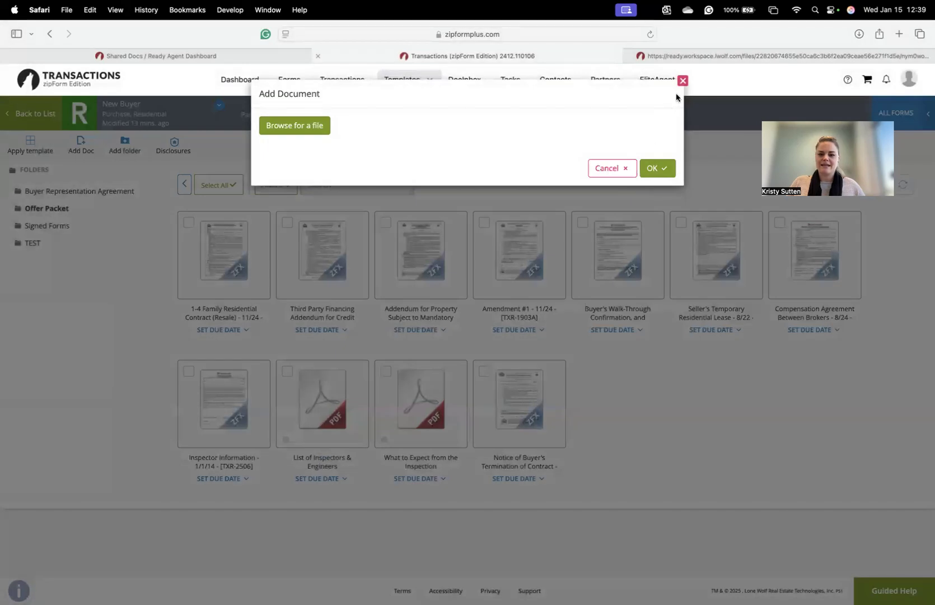
pyautogui.click(681, 83)
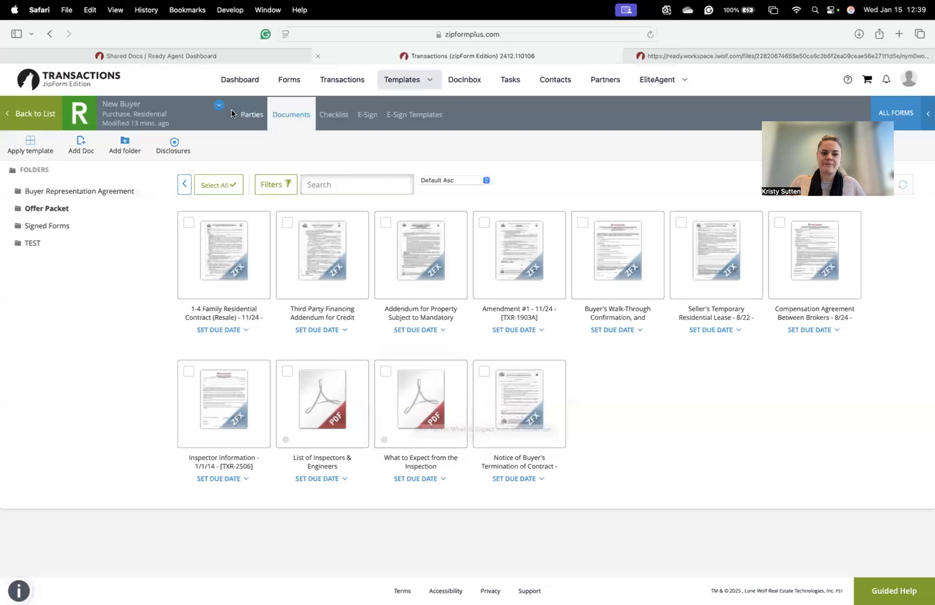
pyautogui.click(224, 57)
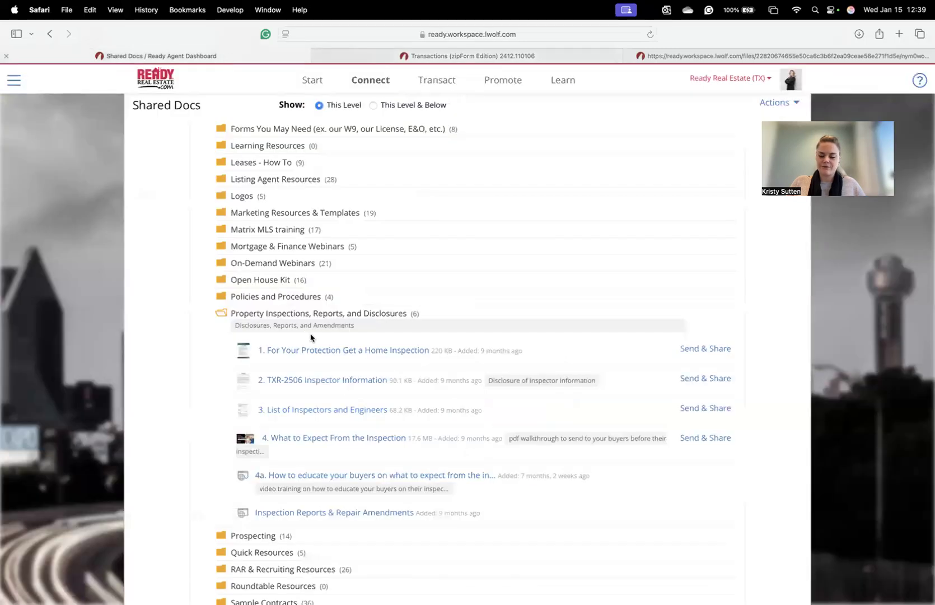
# - Read the What to Expect From the Inspection PDF through to its Key Points to Remember slide
pyautogui.click(307, 439)
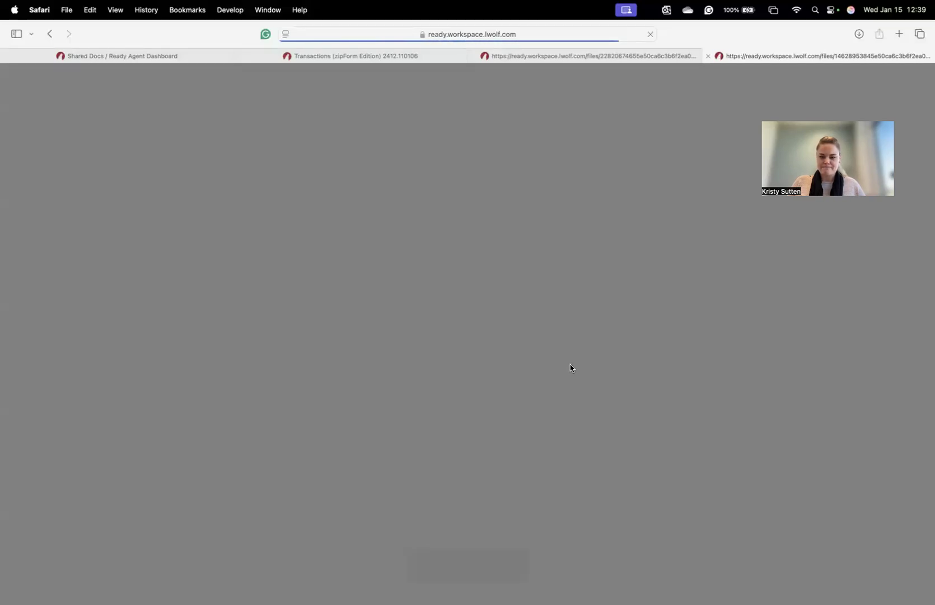
pyautogui.scroll(-2, 570, 368)
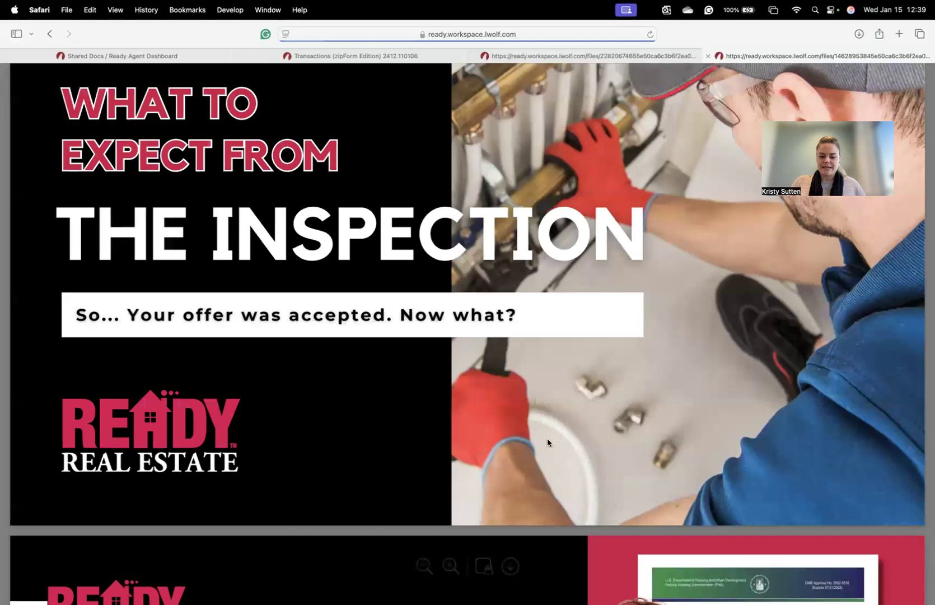
pyautogui.scroll(-8, 546, 440)
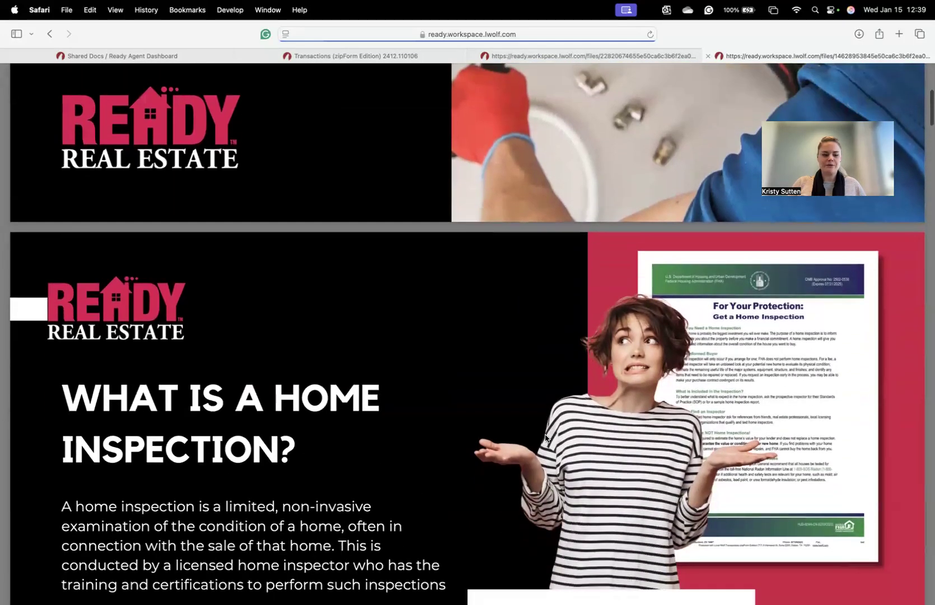
pyautogui.scroll(-4, 546, 440)
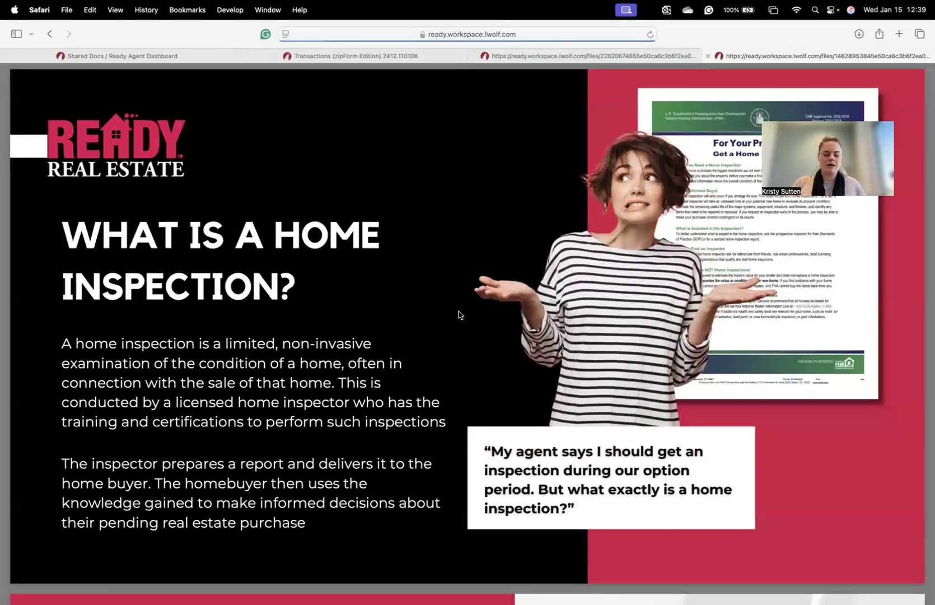
pyautogui.scroll(-12, 458, 314)
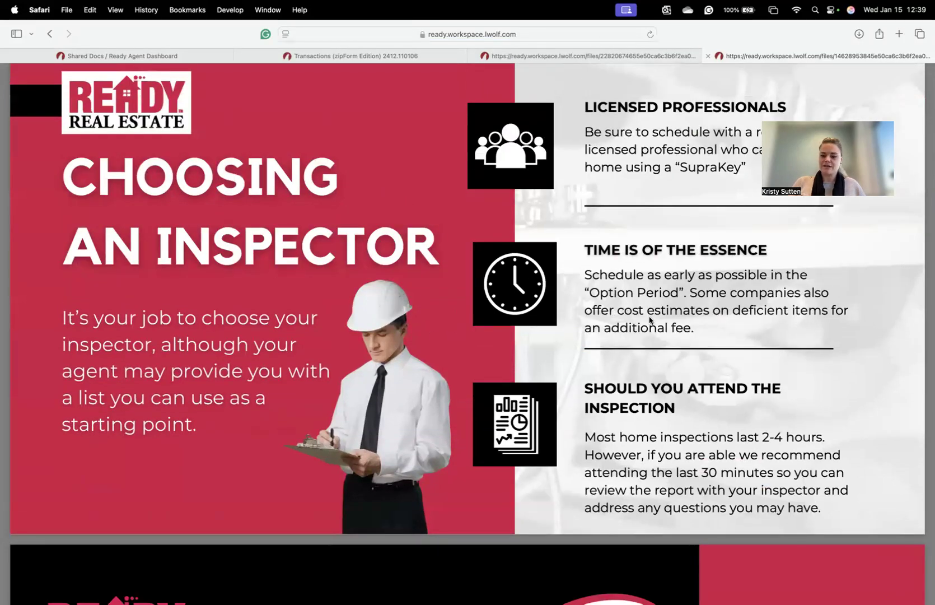
pyautogui.scroll(-15, 650, 320)
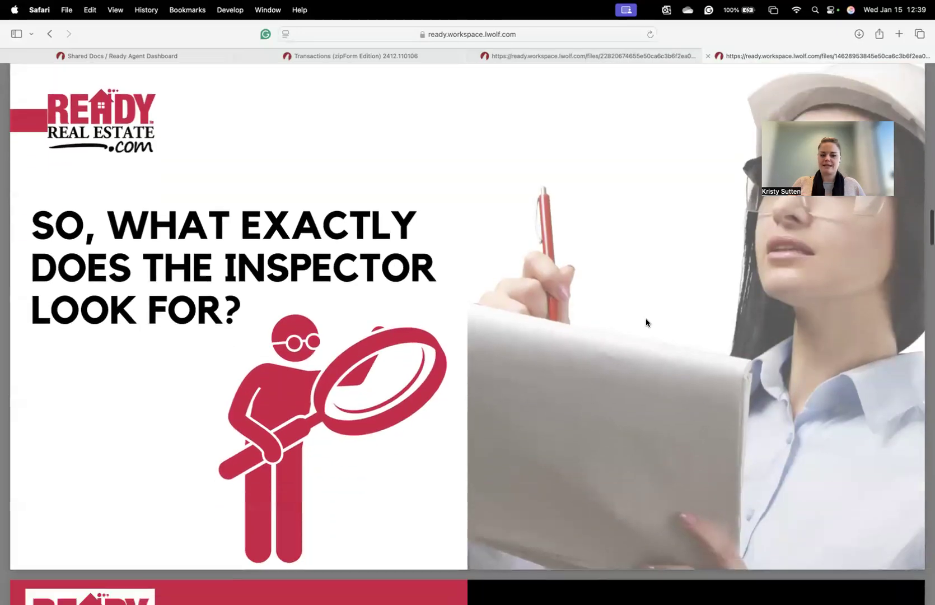
pyautogui.scroll(-10, 646, 322)
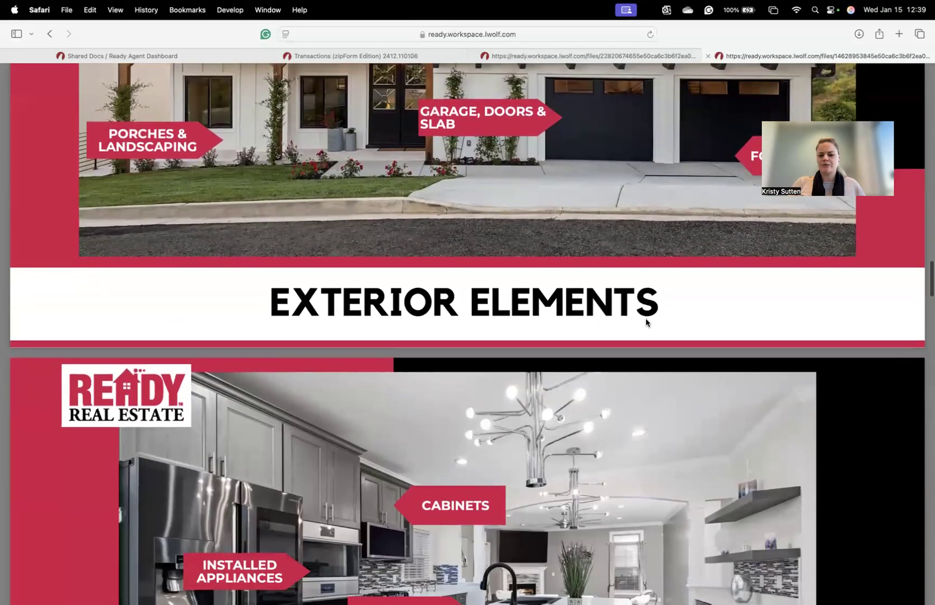
pyautogui.scroll(-10, 646, 322)
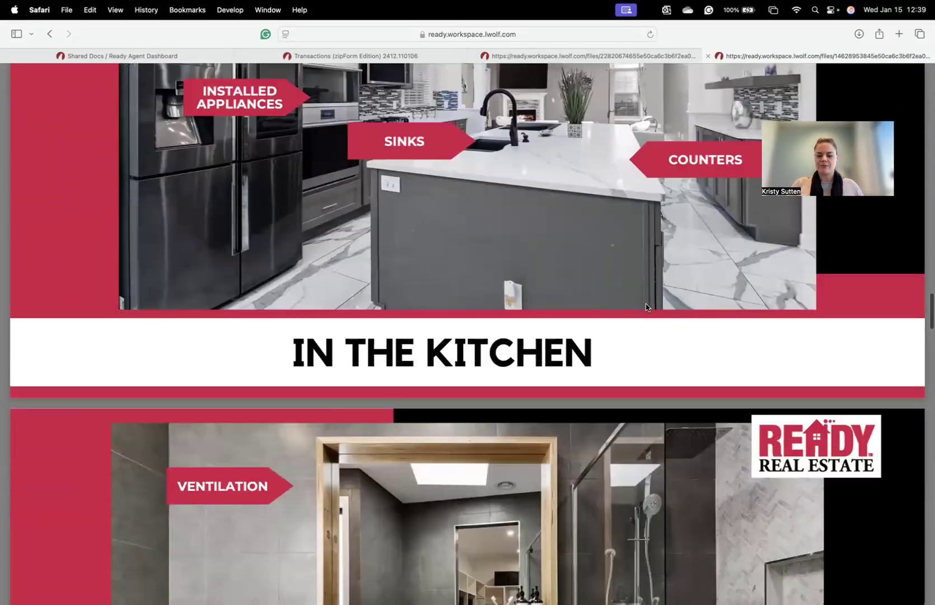
pyautogui.scroll(-15, 647, 307)
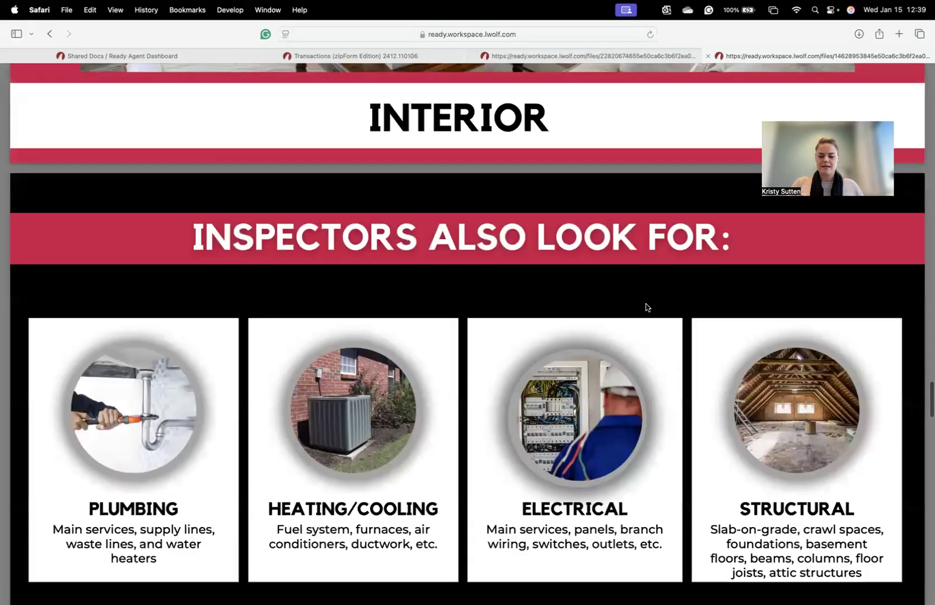
pyautogui.scroll(-15, 647, 307)
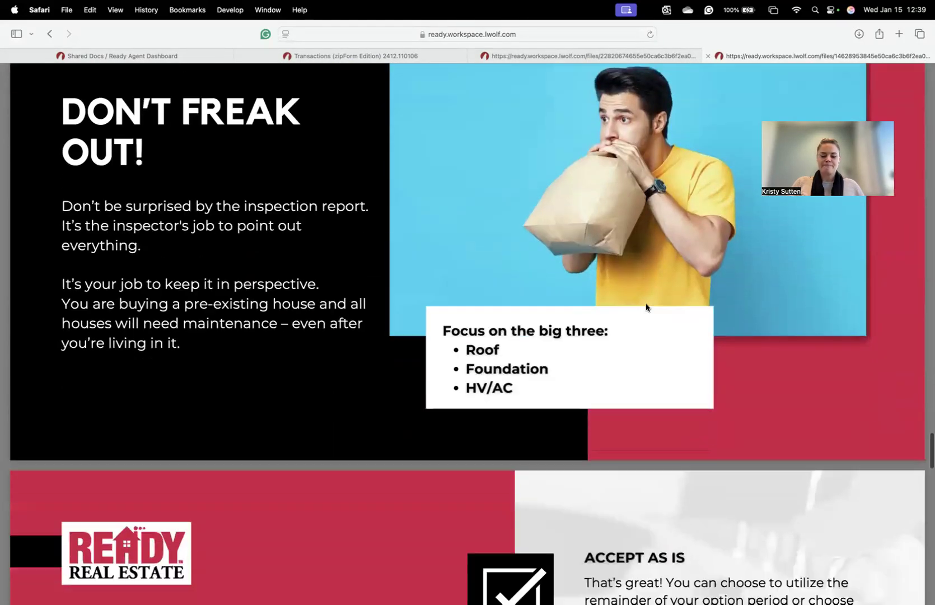
pyautogui.scroll(-7, 646, 307)
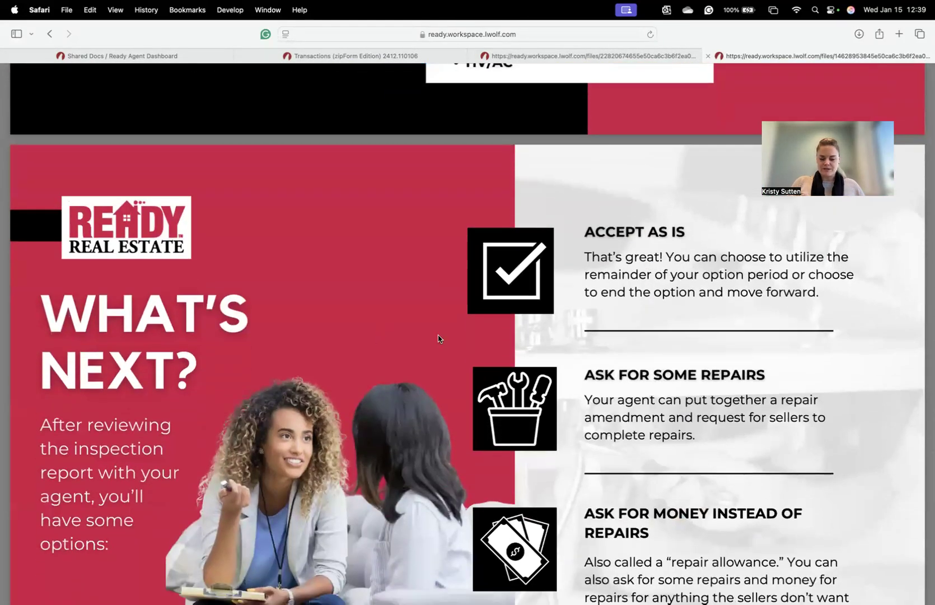
pyautogui.scroll(-2, 744, 360)
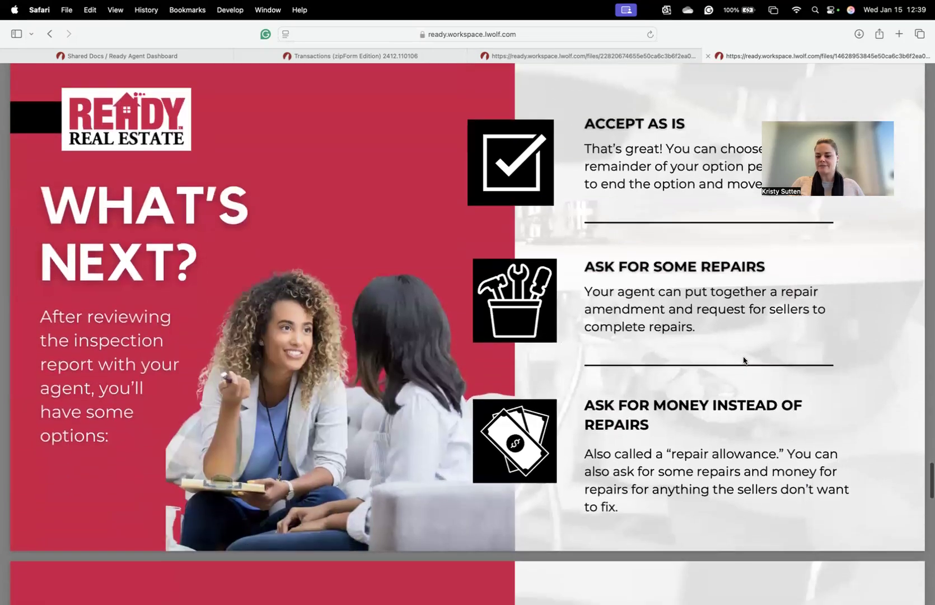
pyautogui.scroll(-10, 714, 407)
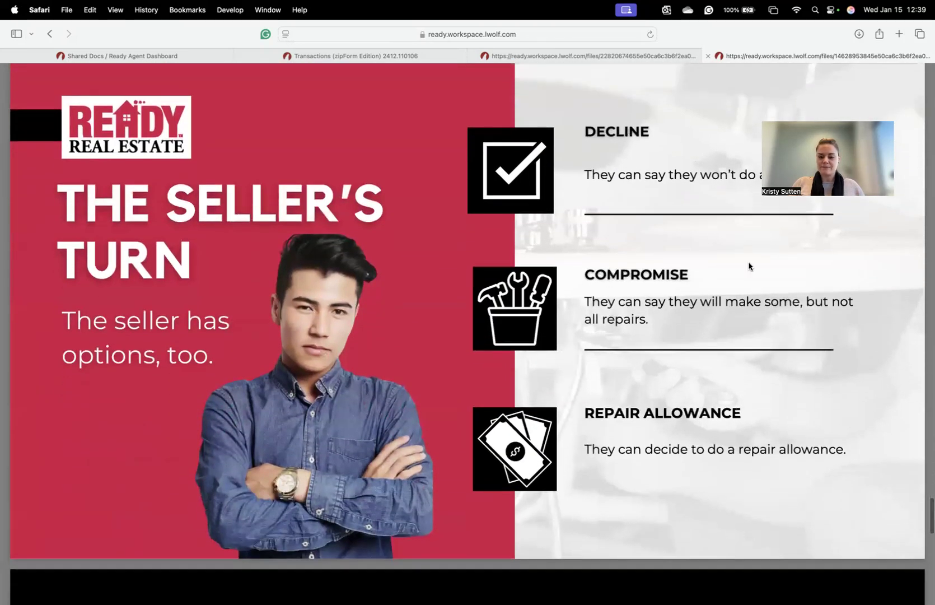
pyautogui.scroll(-9, 666, 359)
pyautogui.scroll(-9, 665, 360)
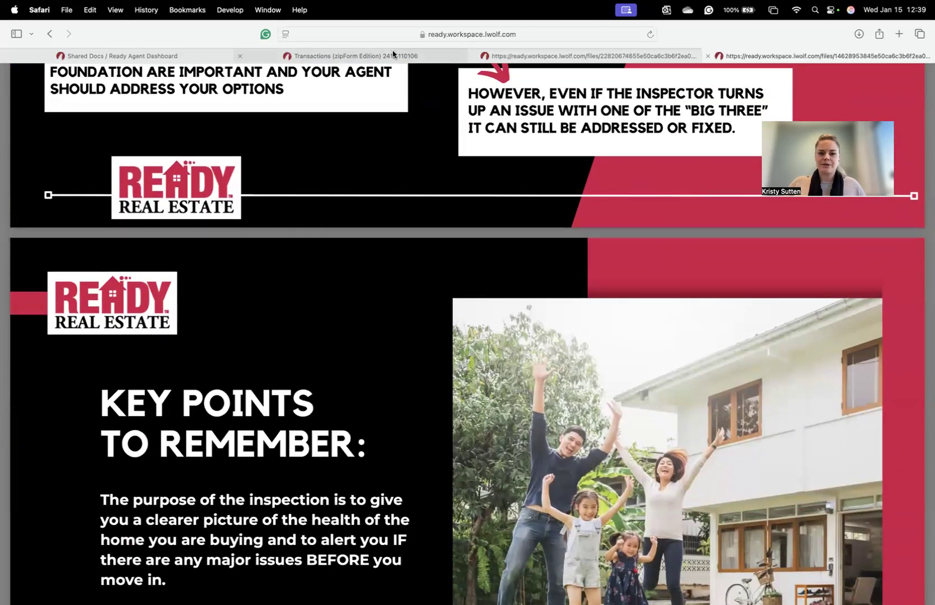
pyautogui.click(393, 55)
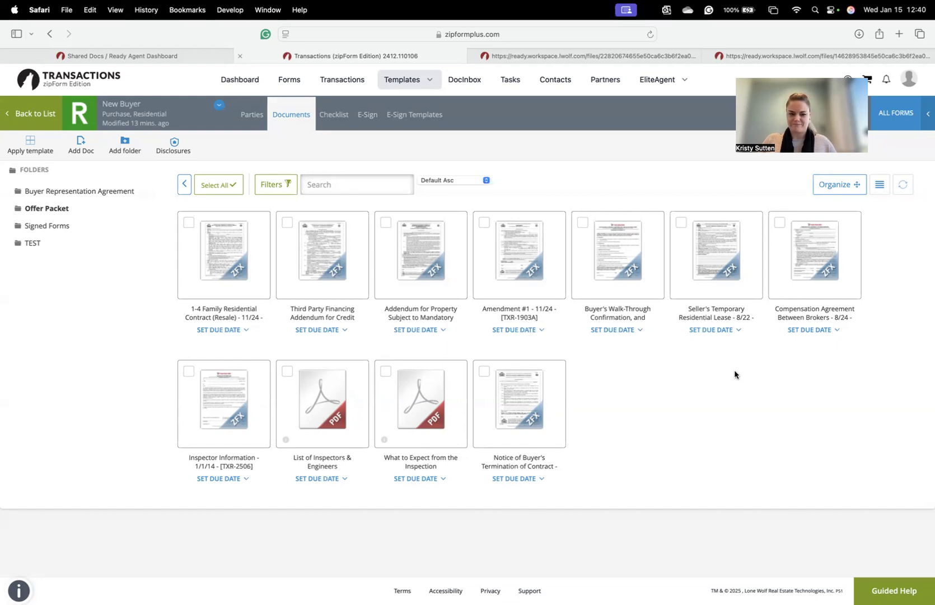
# - Return from the Offer Packet to the template's four folders and view the Checklist
pyautogui.click(184, 185)
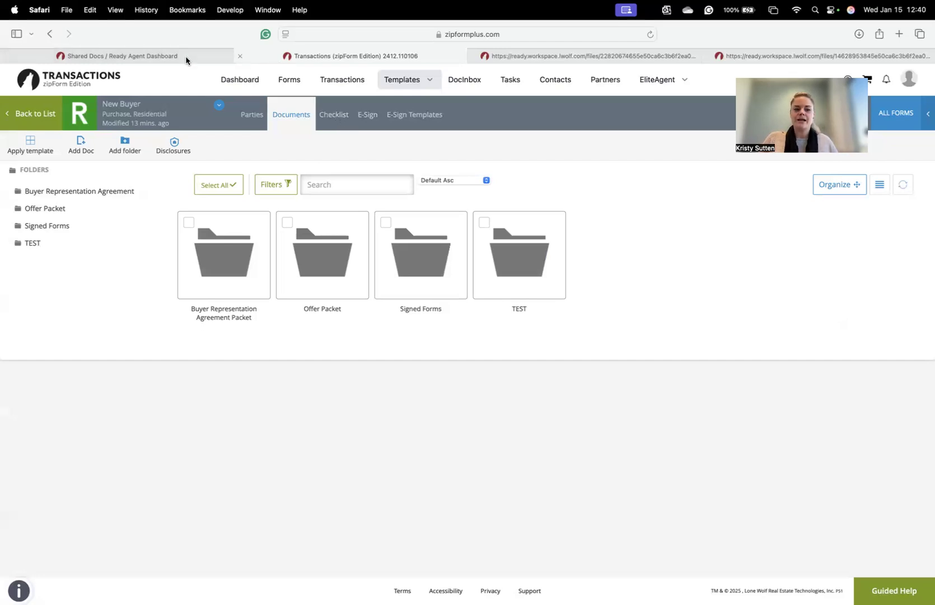
pyautogui.click(324, 115)
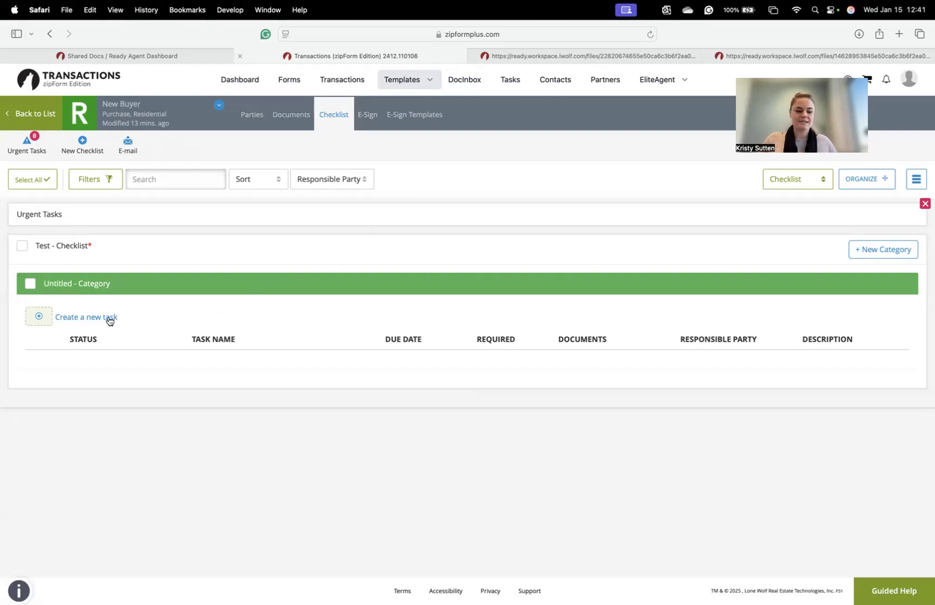
# - Go back from the checklist to the Offer Packet documents and select the Buyer's Walk-Through form
pyautogui.click(292, 116)
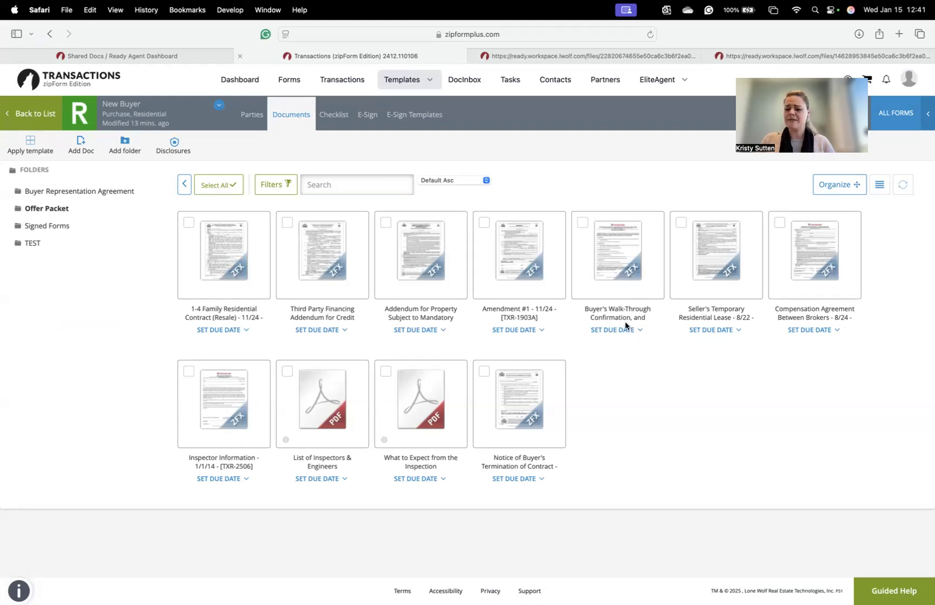
pyautogui.click(625, 283)
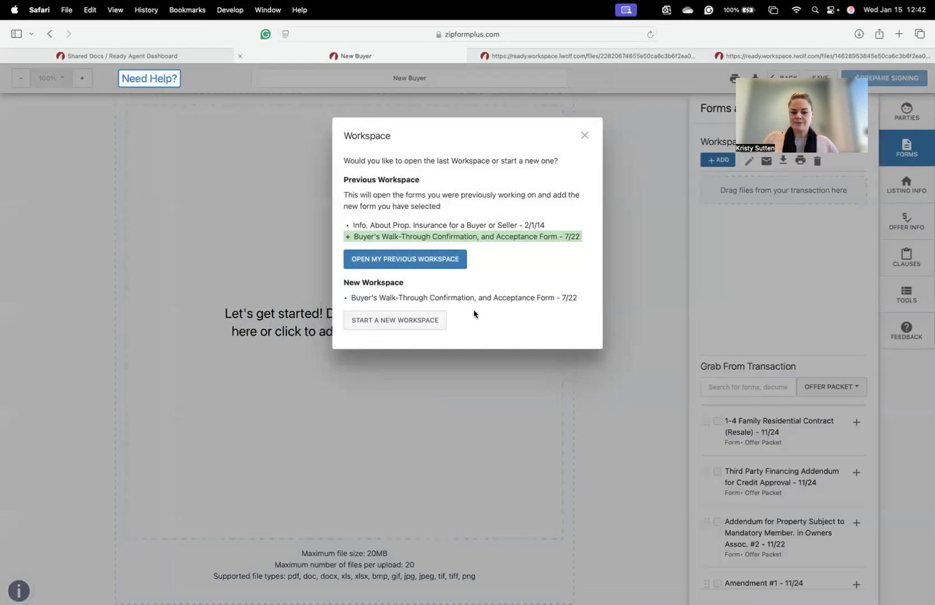
# - Open Buyer's Walk-Through in a new workspace and check Inspections option (1)
pyautogui.click(433, 324)
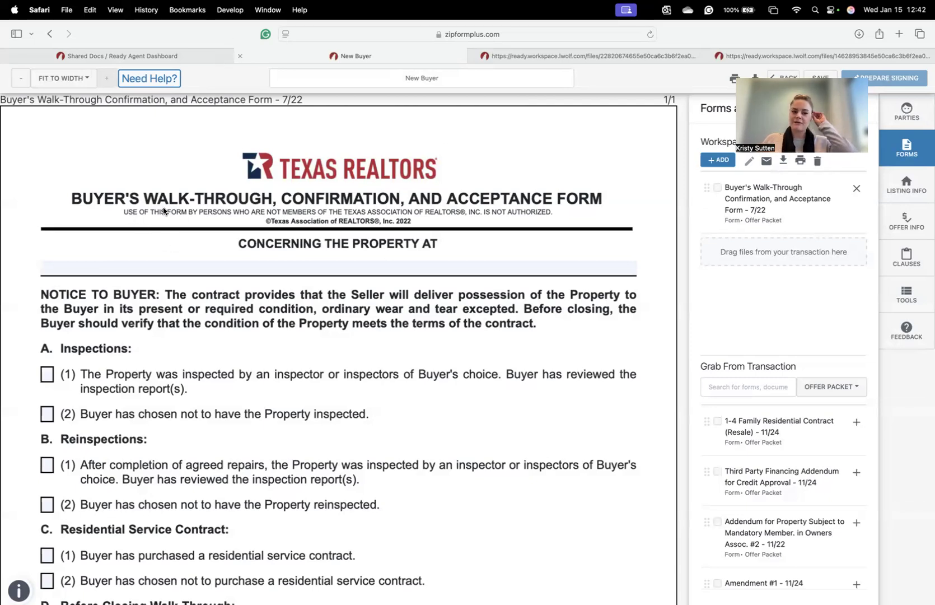
pyautogui.scroll(-4, 436, 228)
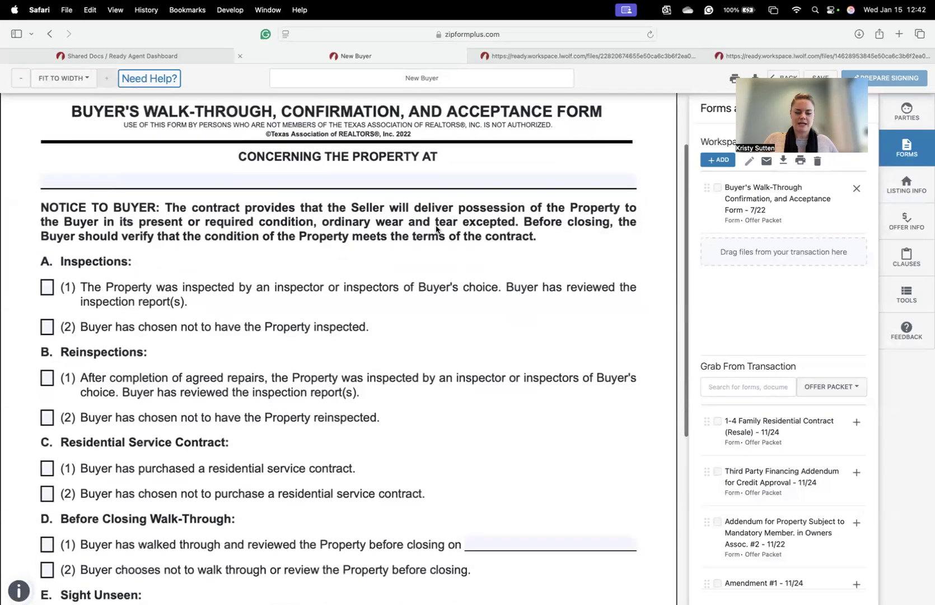
pyautogui.scroll(-1, 436, 229)
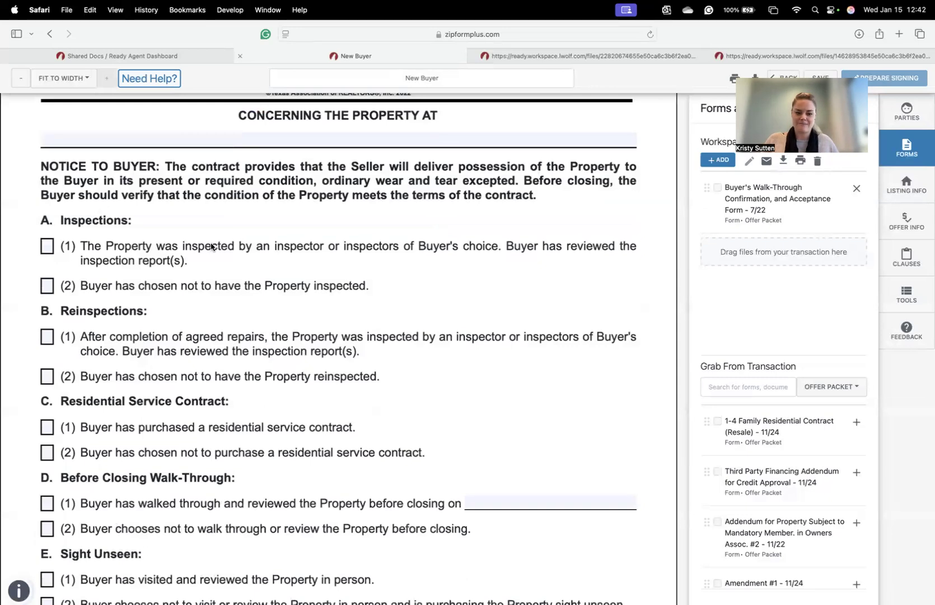
pyautogui.click(47, 246)
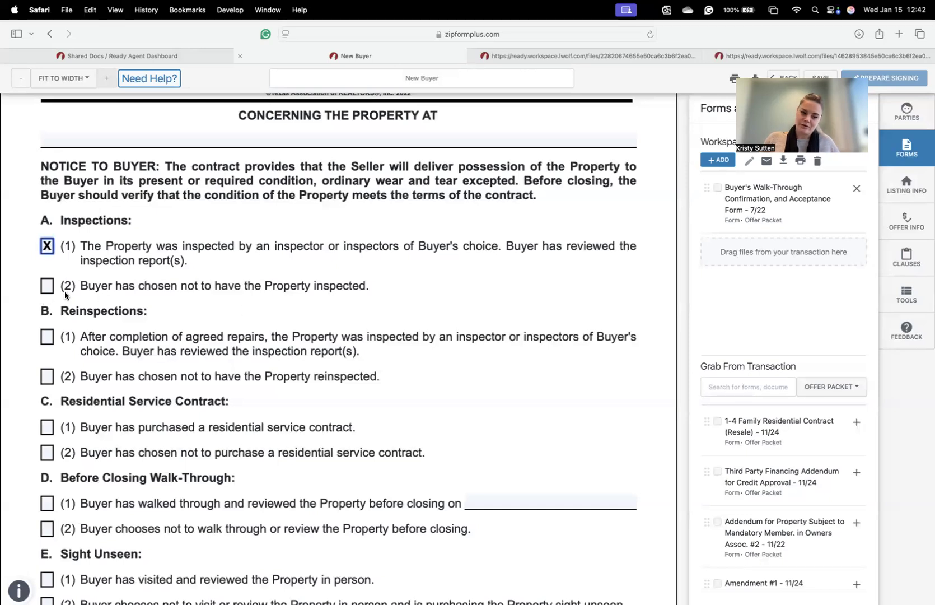
# - Check Reinspections option (2) and Residential Service Contract option (1) on the walk-through form
pyautogui.scroll(-3, 356, 336)
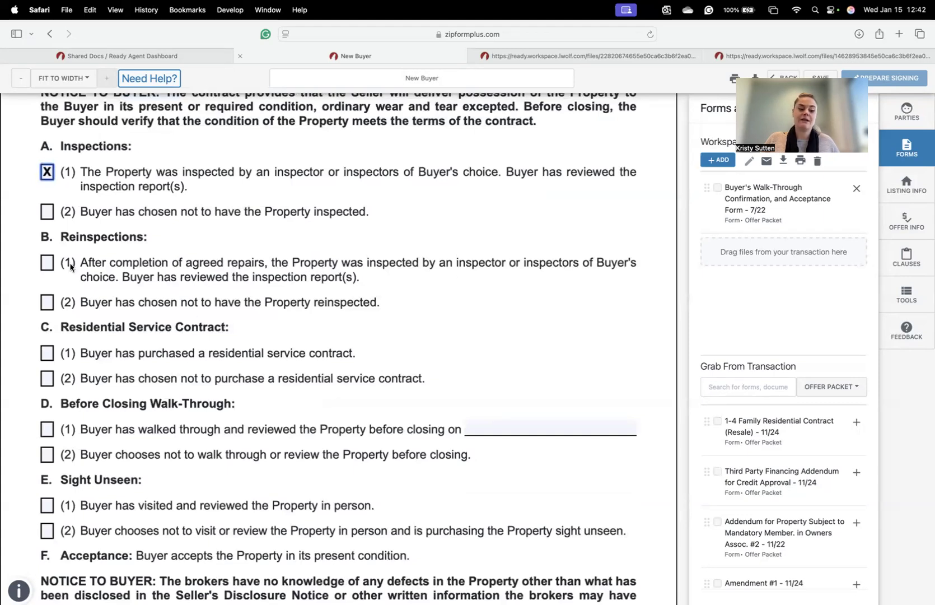
pyautogui.click(49, 301)
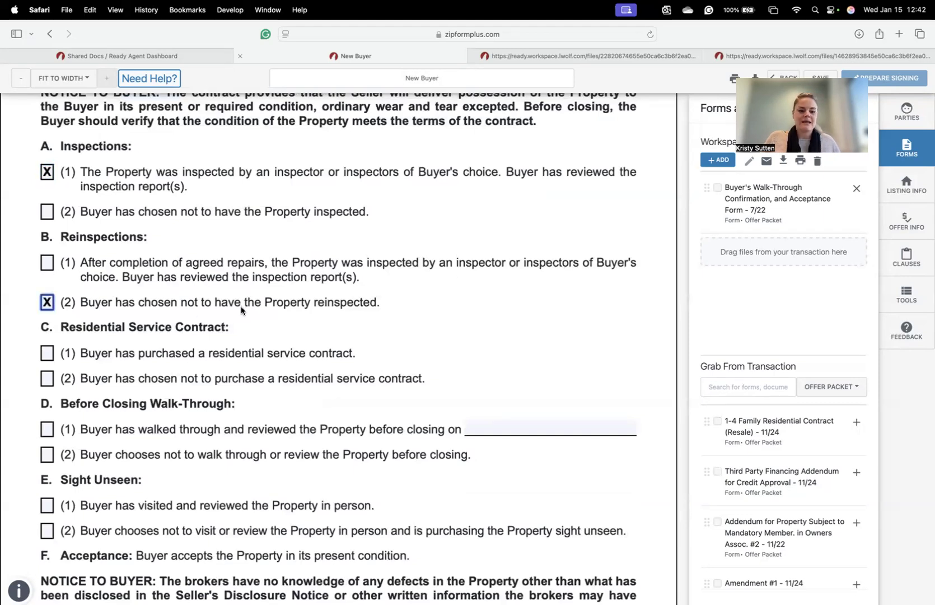
pyautogui.scroll(-3, 241, 310)
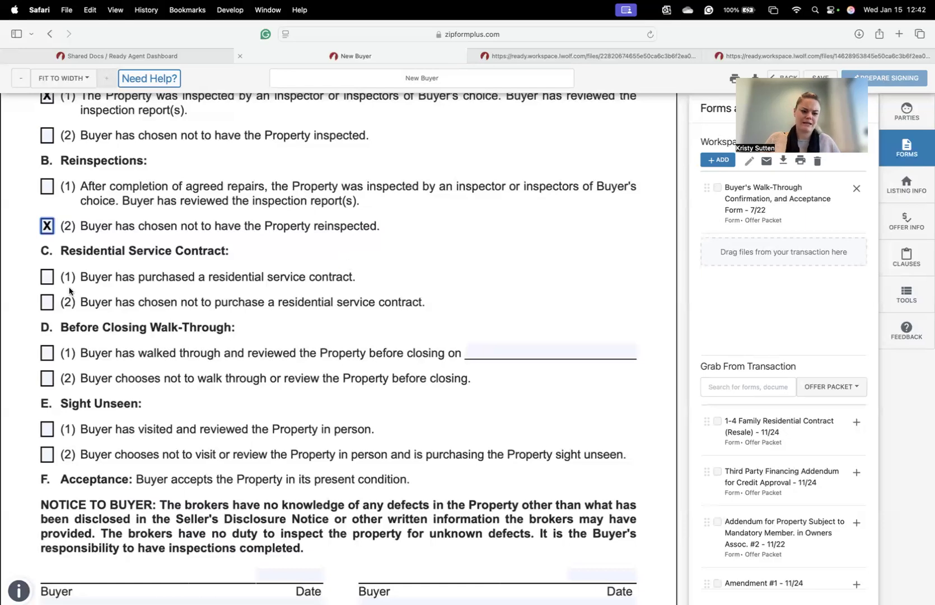
pyautogui.click(47, 278)
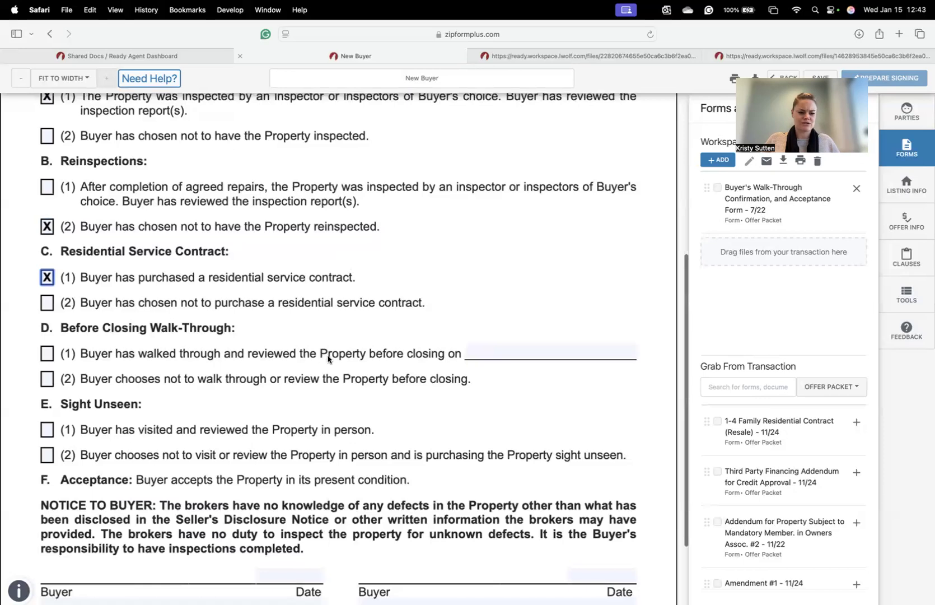
pyautogui.scroll(-2, 328, 358)
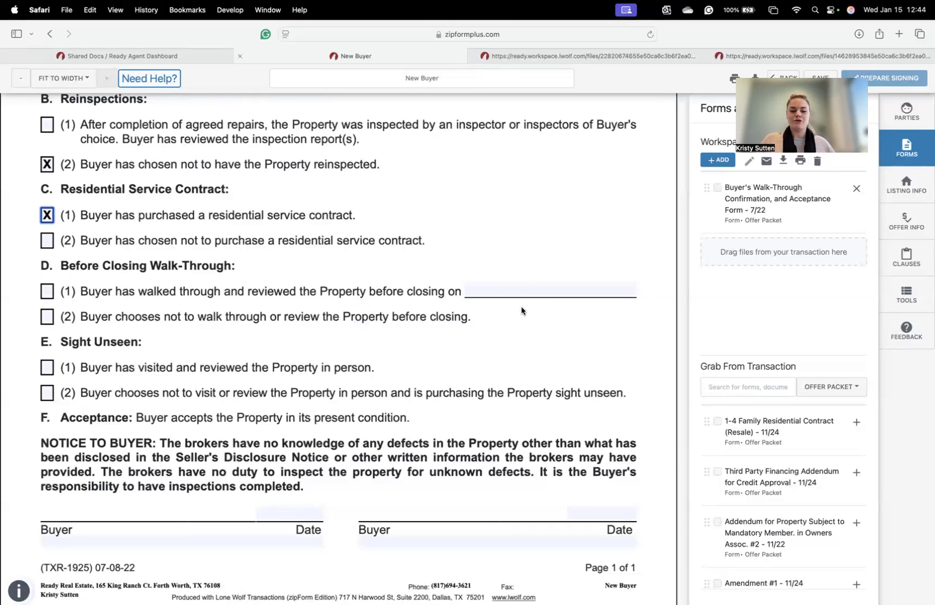
# - Review the marked walk-through form, then leave it and confirm Yes to save the changes
pyautogui.scroll(-2, 521, 317)
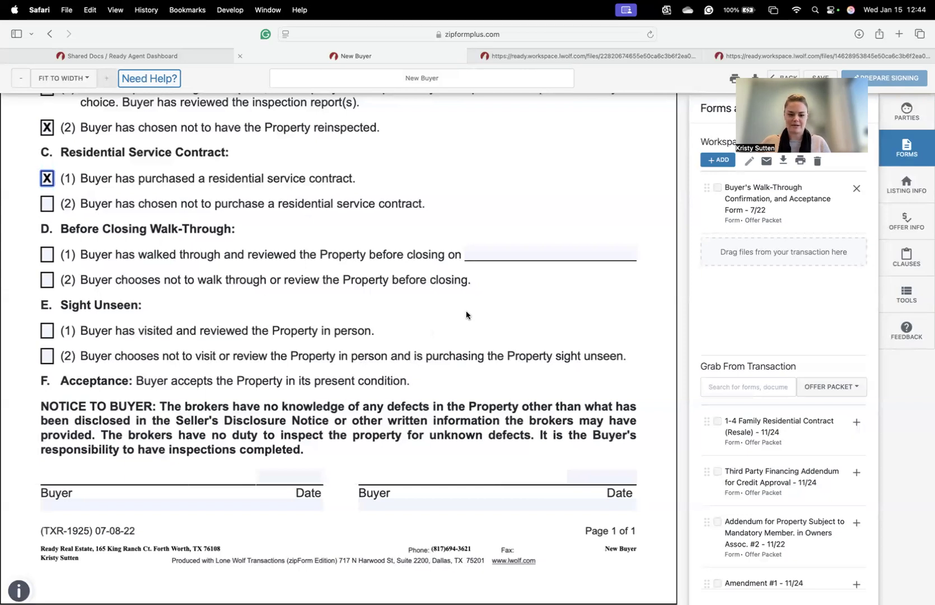
pyautogui.scroll(5, 469, 296)
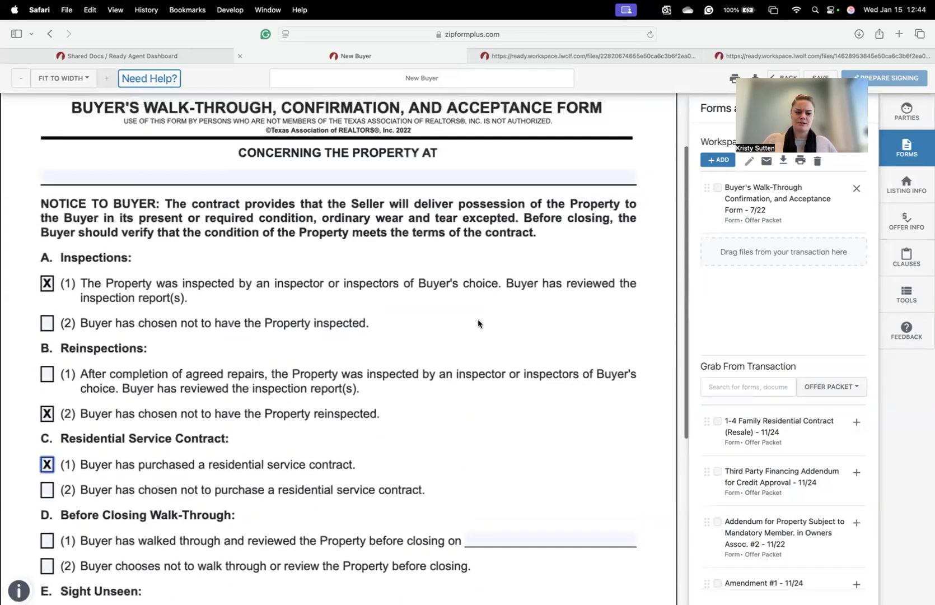
pyautogui.scroll(-1, 487, 357)
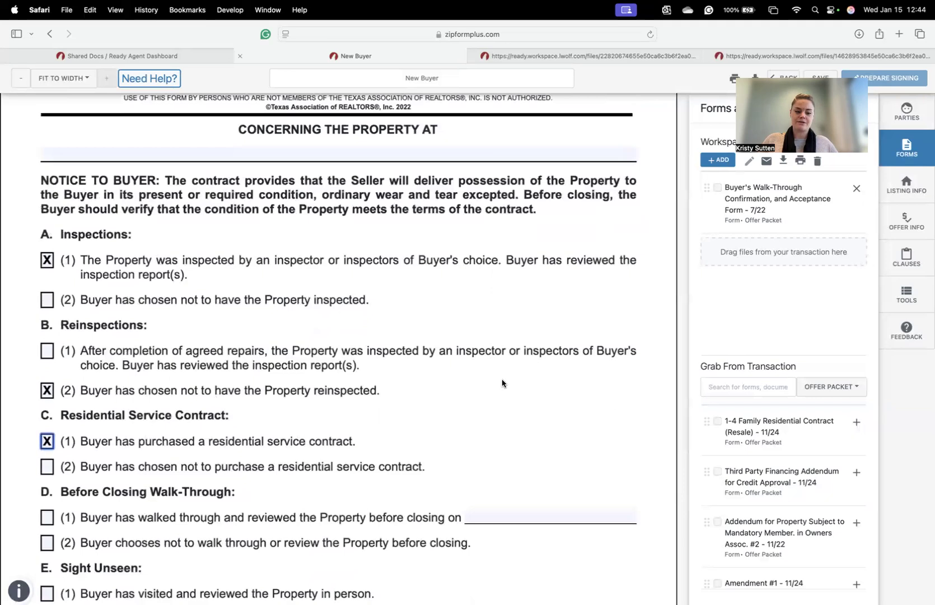
pyautogui.scroll(2, 512, 378)
pyautogui.scroll(2, 522, 378)
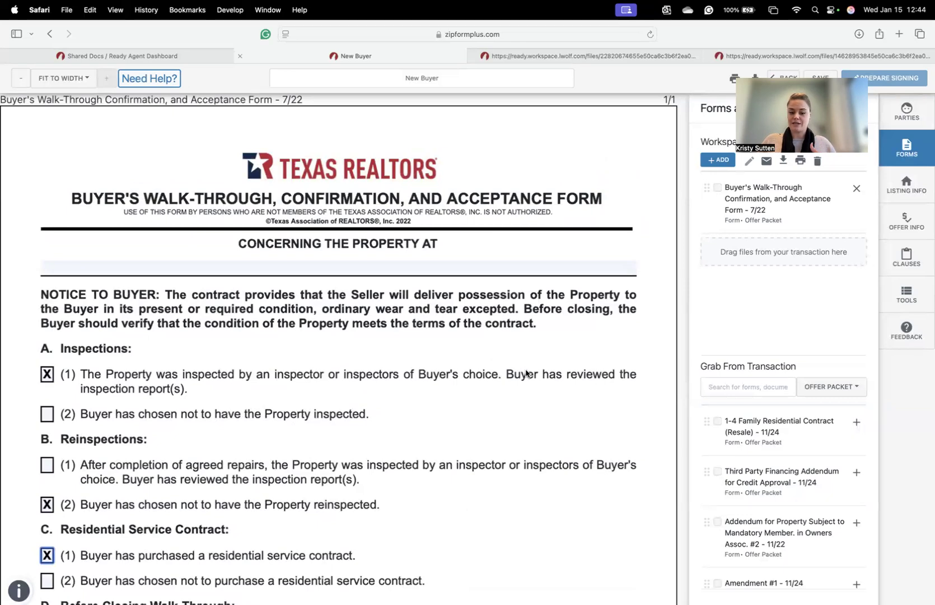
pyautogui.scroll(-2, 484, 429)
pyautogui.scroll(-4, 484, 430)
pyautogui.scroll(2, 491, 428)
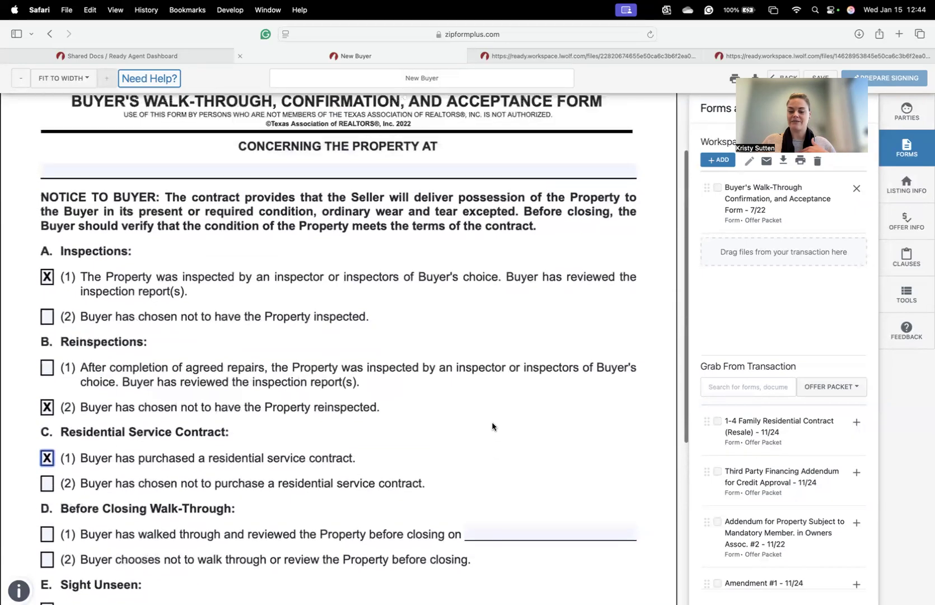
pyautogui.scroll(3, 493, 427)
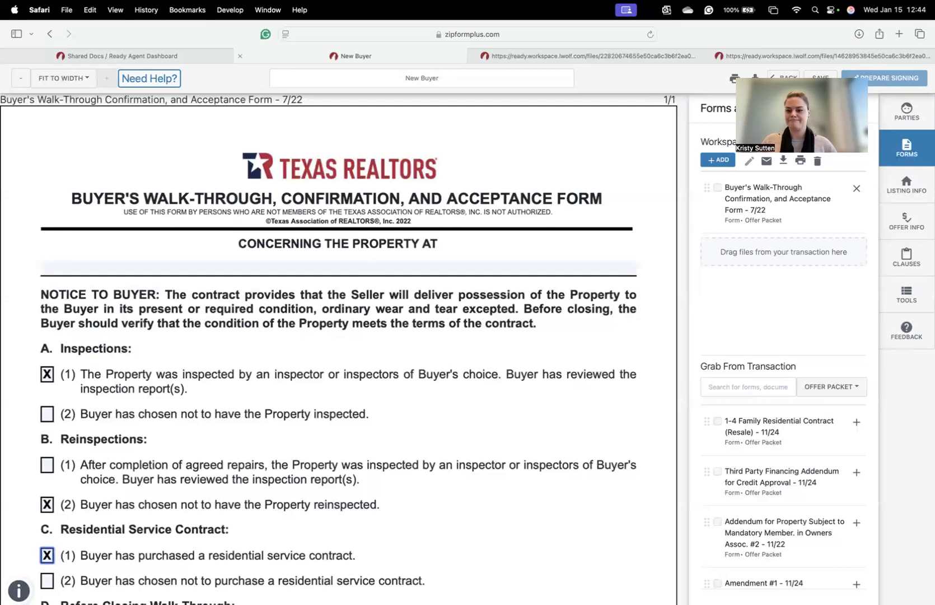
pyautogui.click(785, 78)
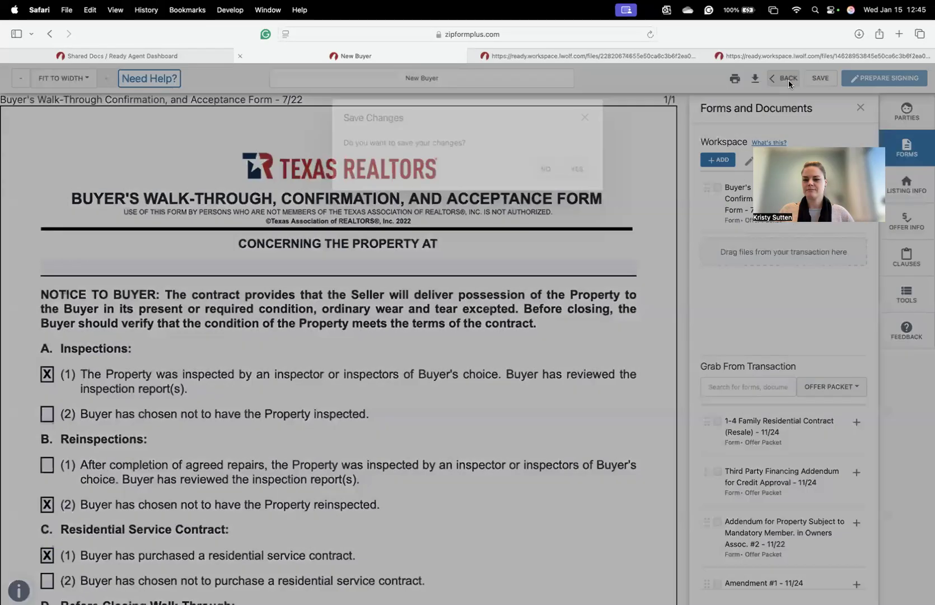
pyautogui.click(575, 187)
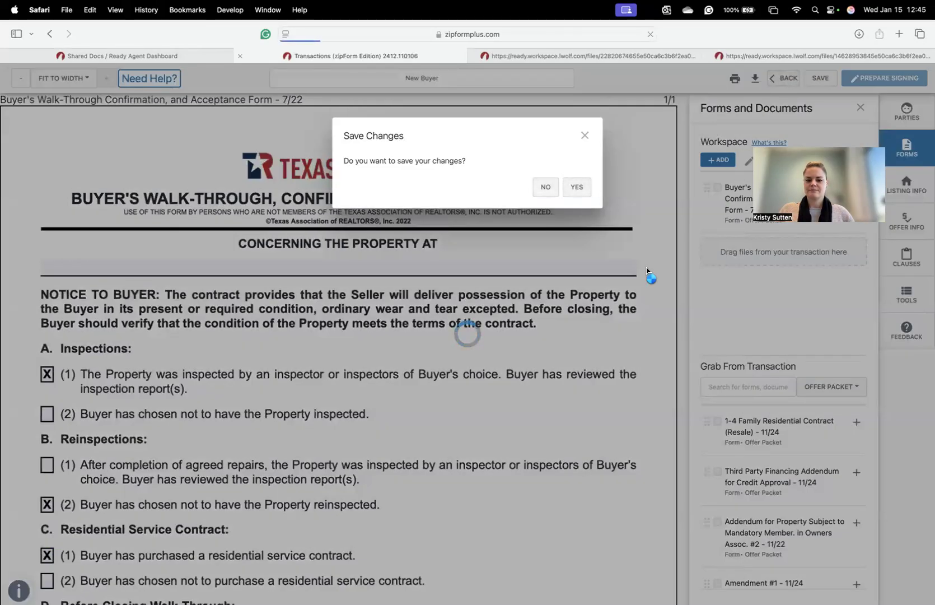